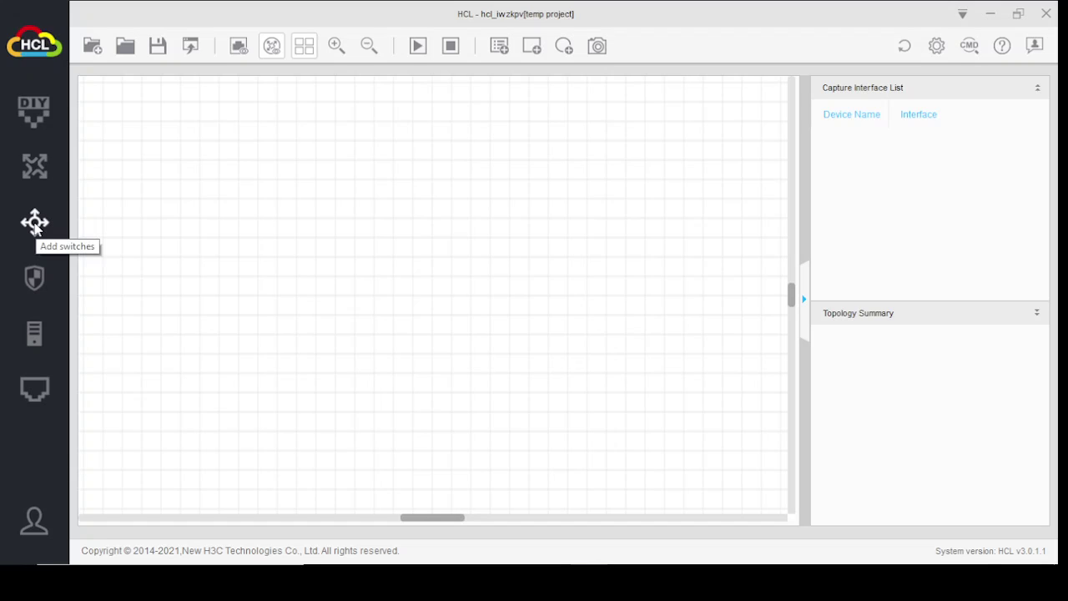
Add two S5820V2-54QS-GE switches to the workspace and align them side by side near its centre
click(33, 222)
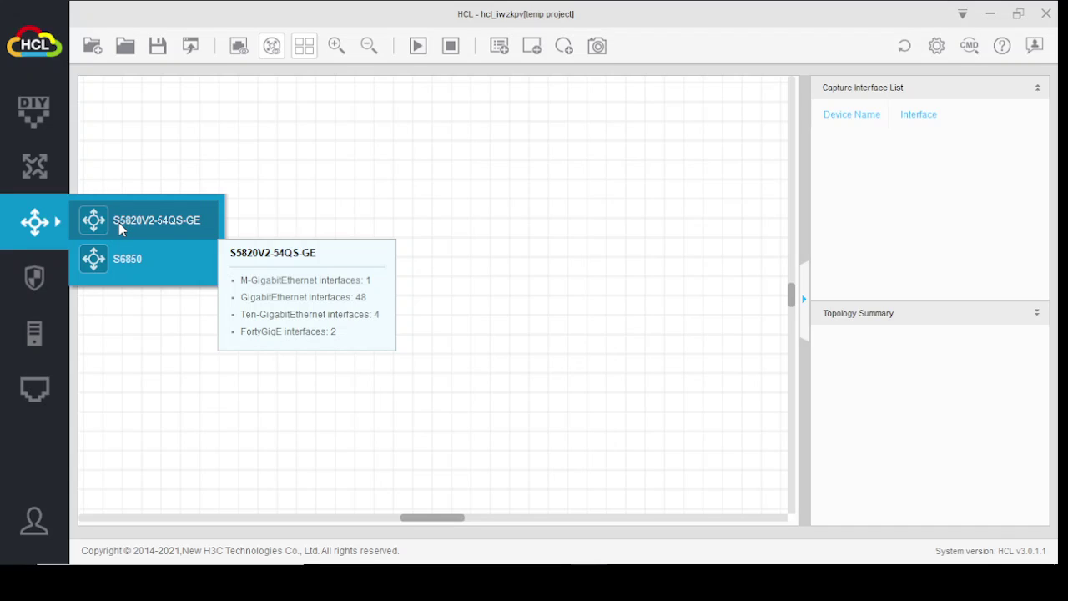
drag(120, 225, 337, 212)
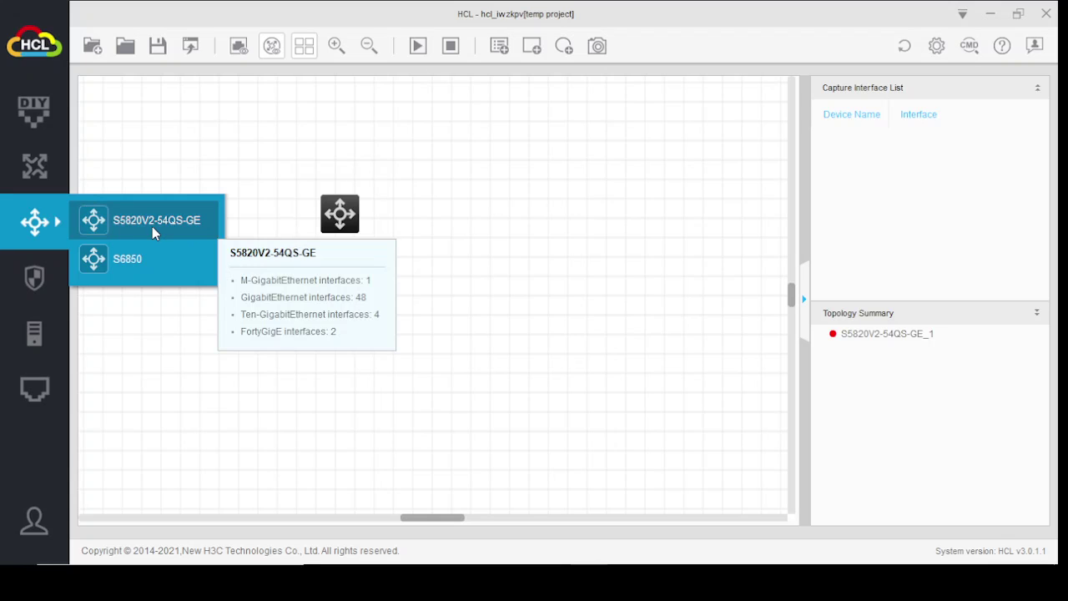
drag(152, 226, 547, 210)
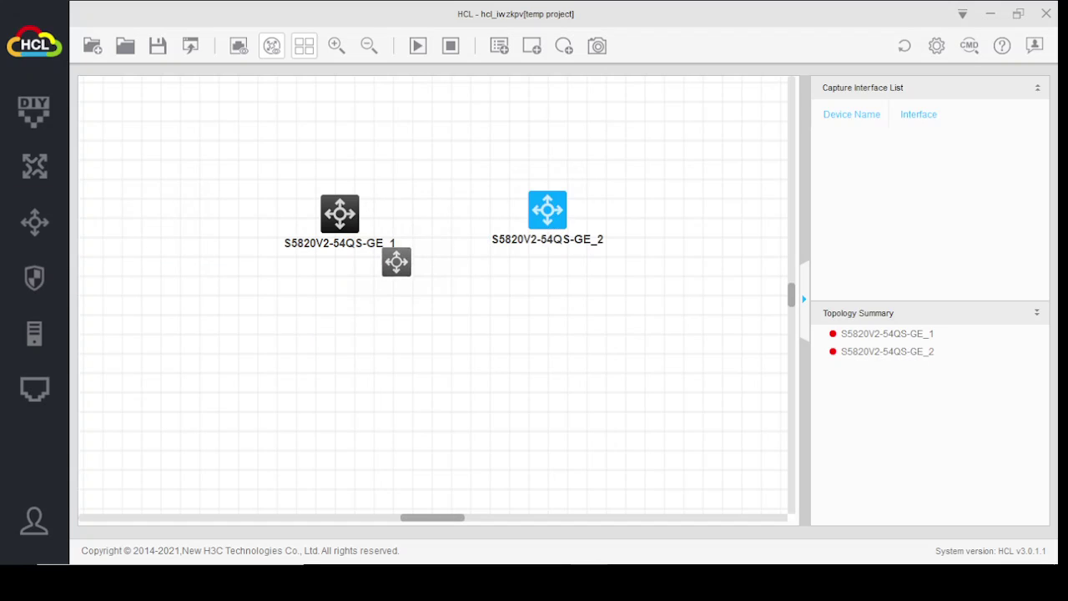
drag(339, 211, 362, 220)
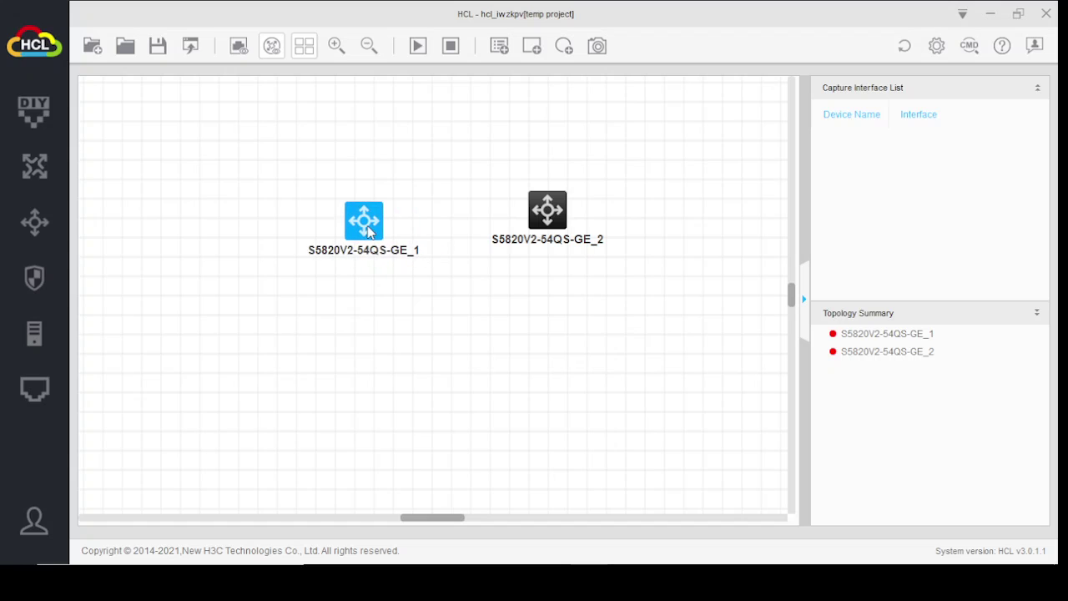
drag(546, 215, 538, 226)
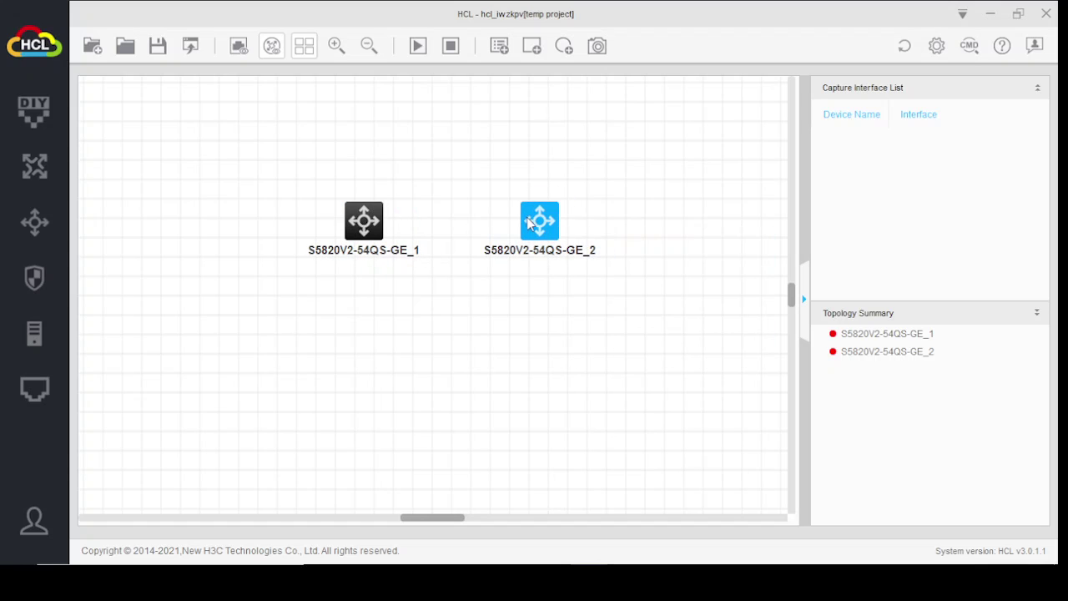
Place four PC devices, two stacked beside the first switch and two stacked beside the second, outside the switch pair
click(34, 333)
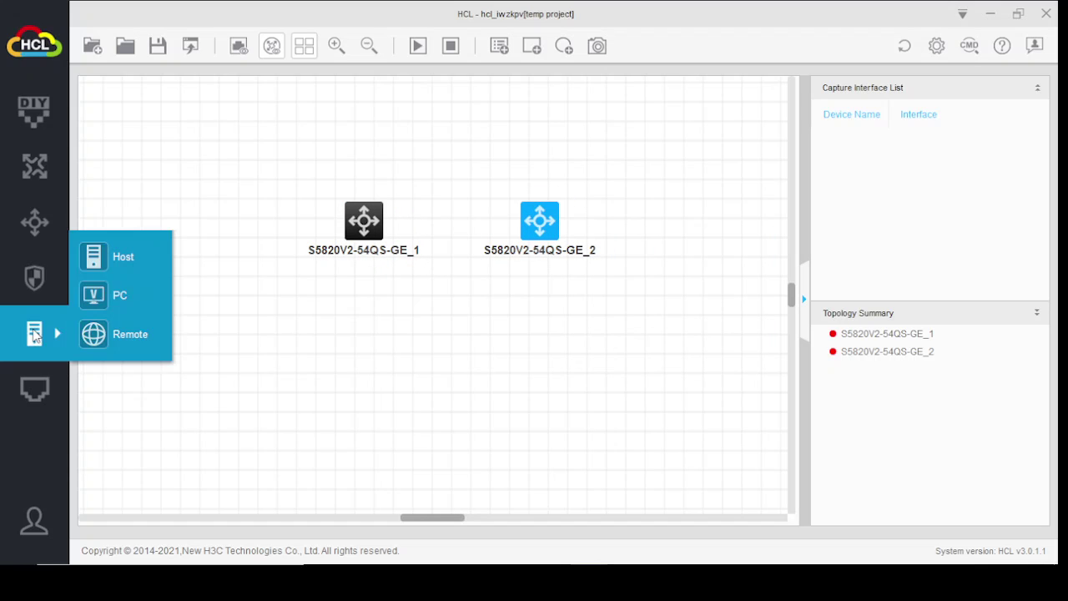
click(92, 297)
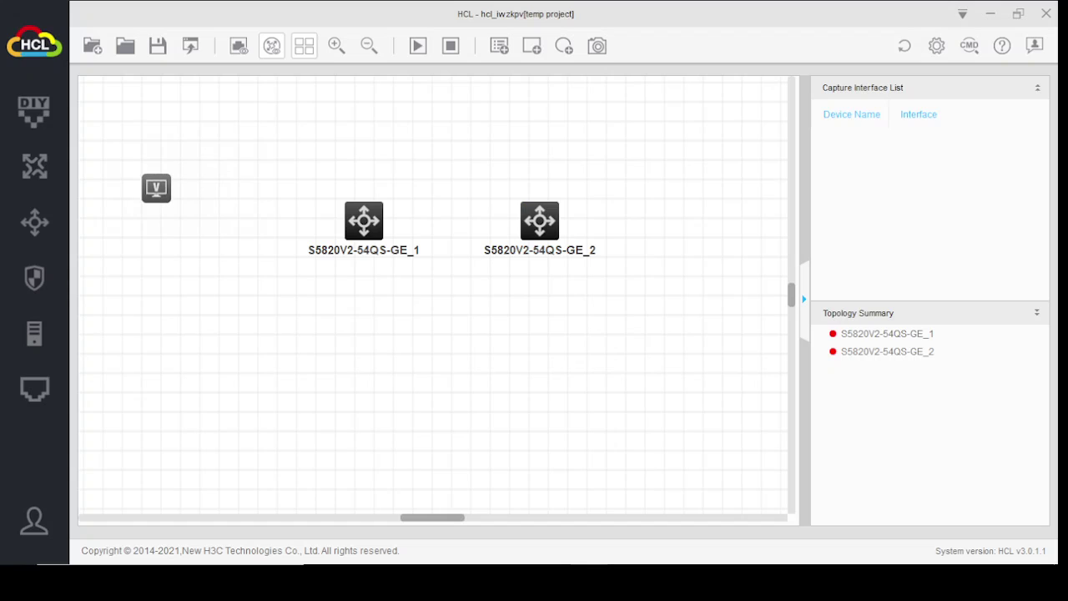
click(156, 187)
click(151, 297)
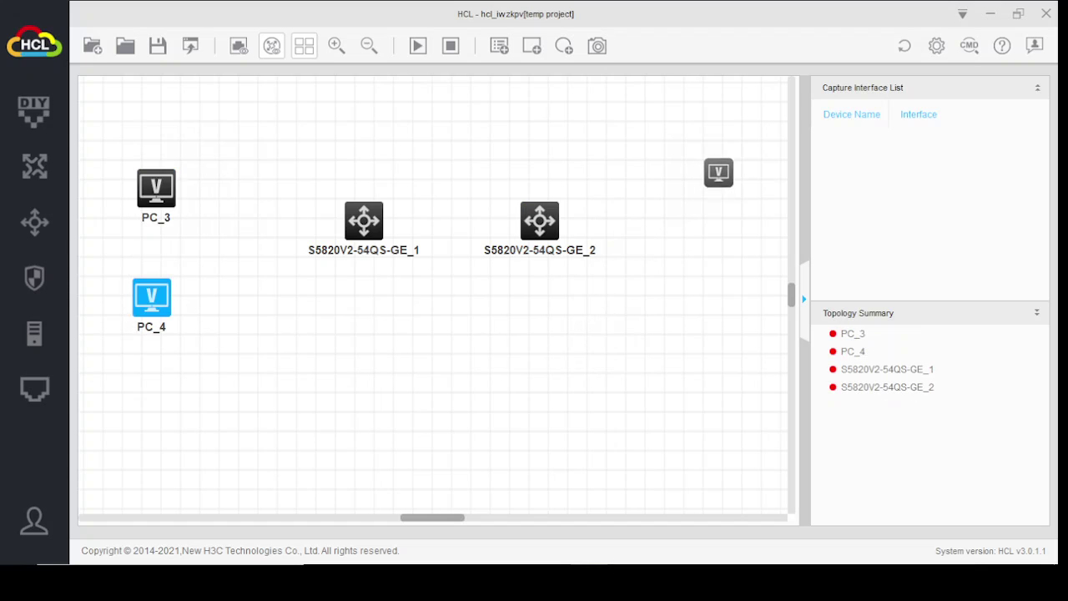
click(724, 172)
click(719, 298)
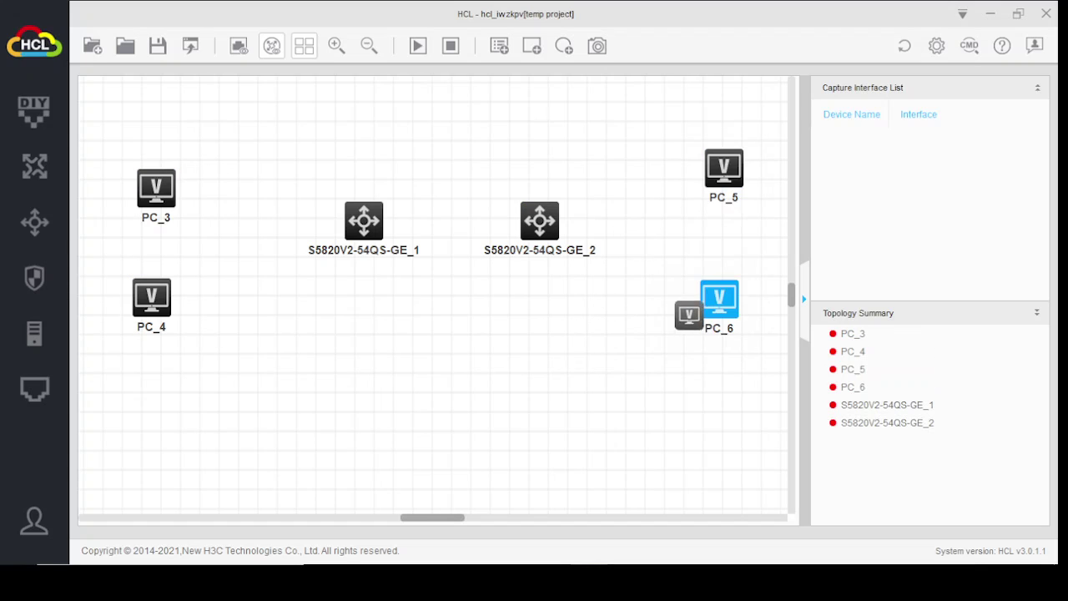
right_click(422, 338)
Link PC_3 to interface GE_0/1 of switch S5820V2-54QS-GE_1
right_click(158, 189)
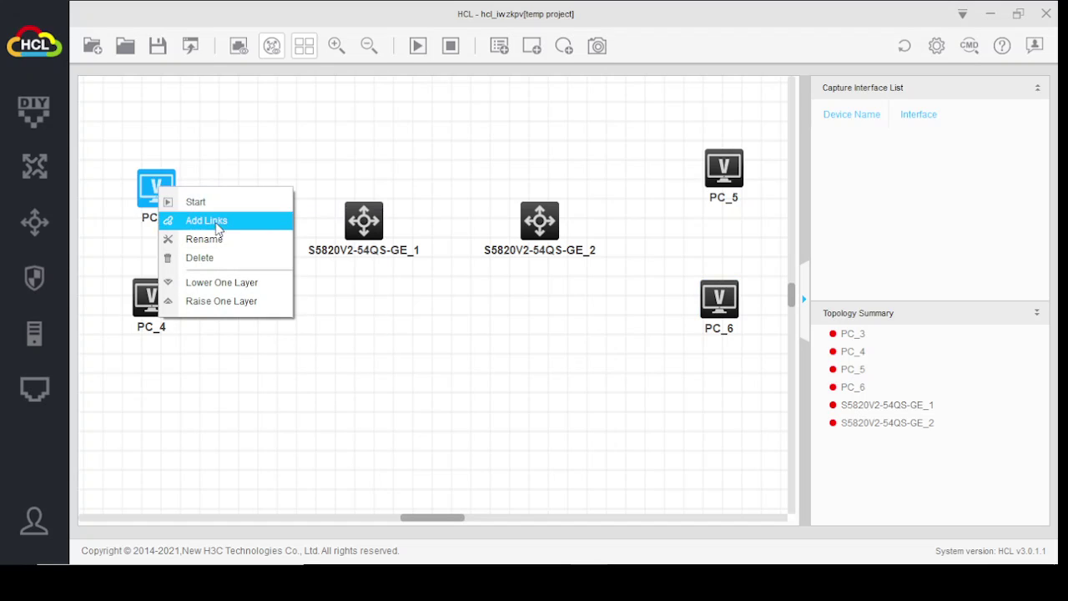
click(211, 221)
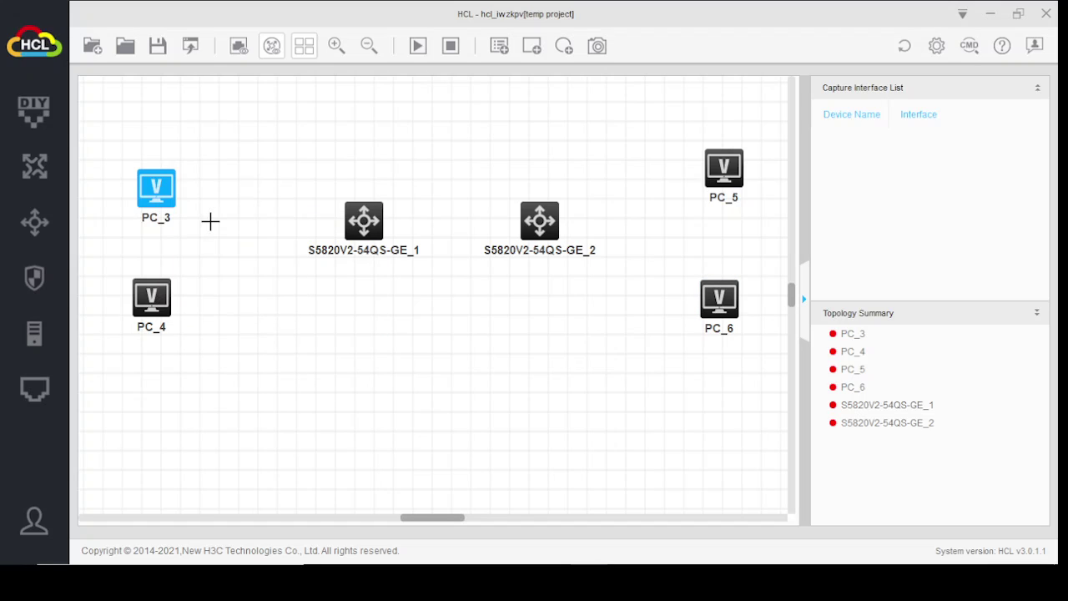
click(160, 183)
click(208, 203)
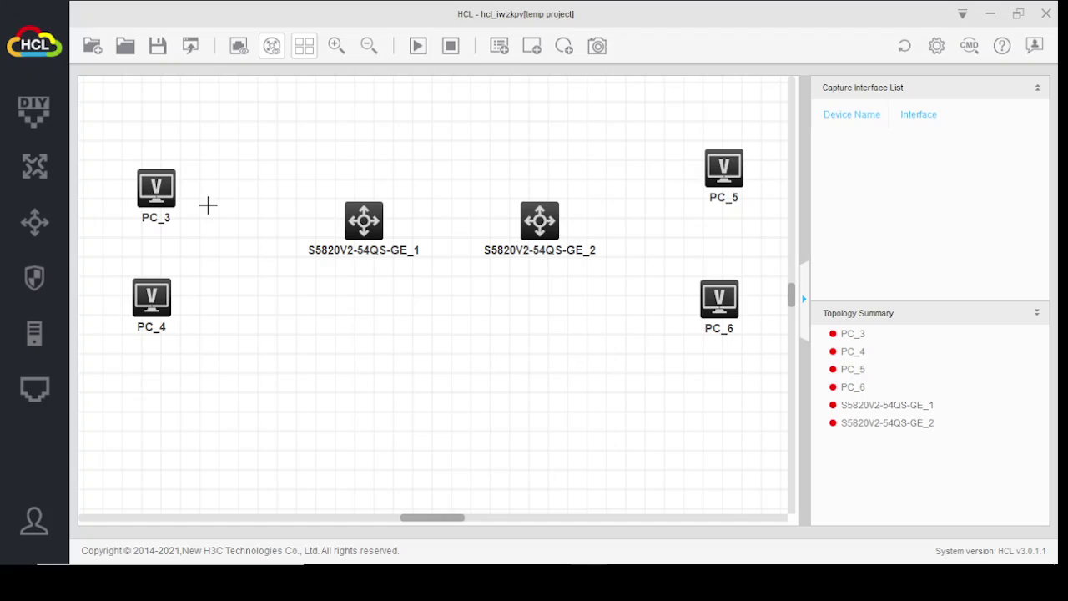
click(373, 218)
mouse_move(432, 239)
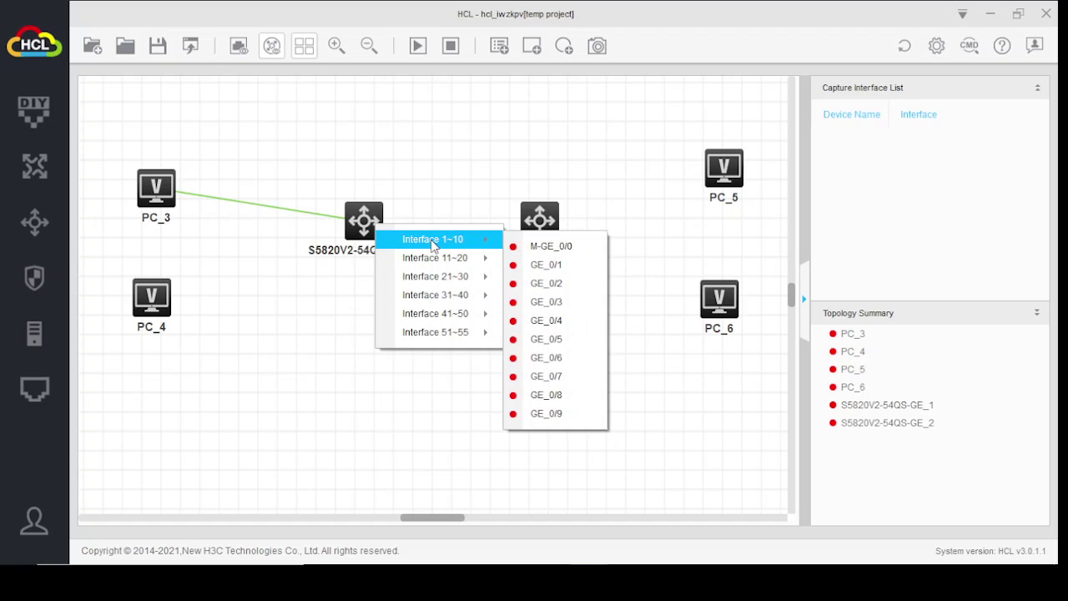
click(544, 265)
Link PC_4's GE_0/1 interface to interface GE_0/6 of switch S5820V2-54QS-GE_1
click(159, 305)
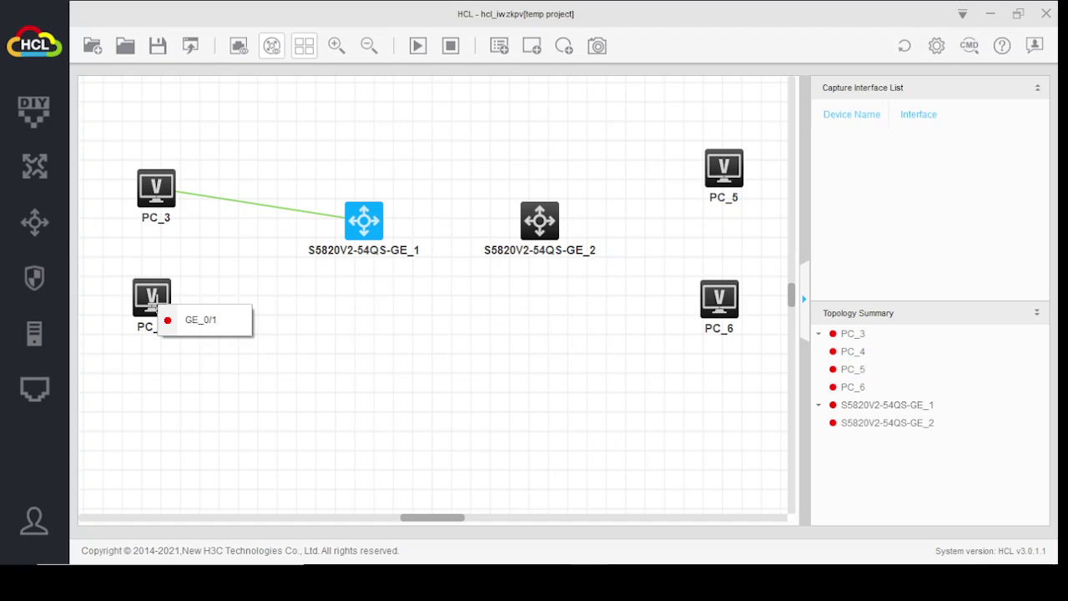
click(215, 324)
click(362, 239)
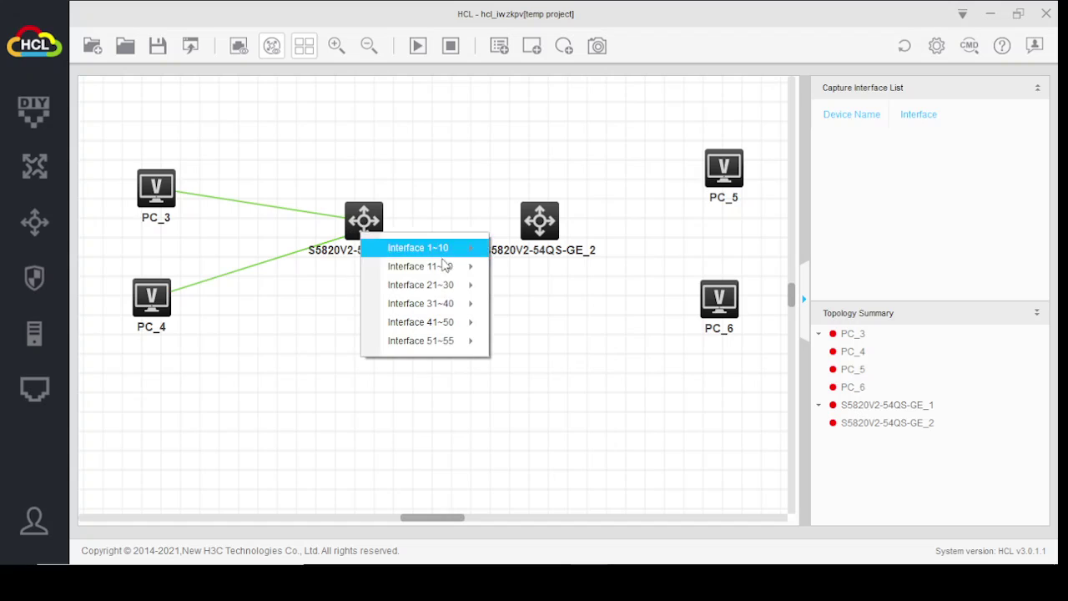
mouse_move(465, 258)
click(555, 365)
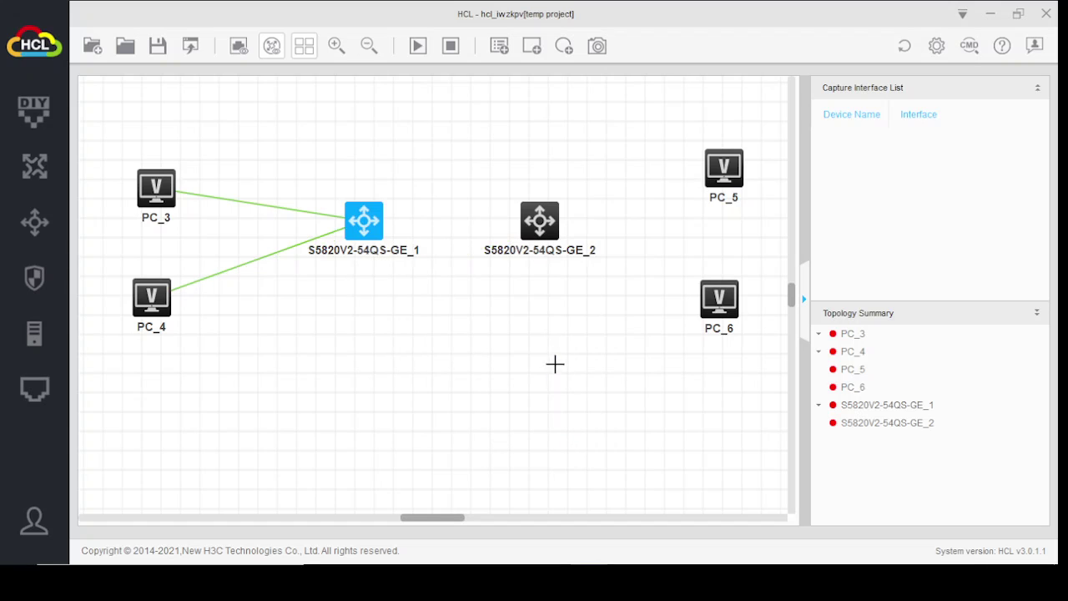
Connect the two switches to each other using interface GE_0/48 on both ends
click(365, 224)
mouse_move(452, 321)
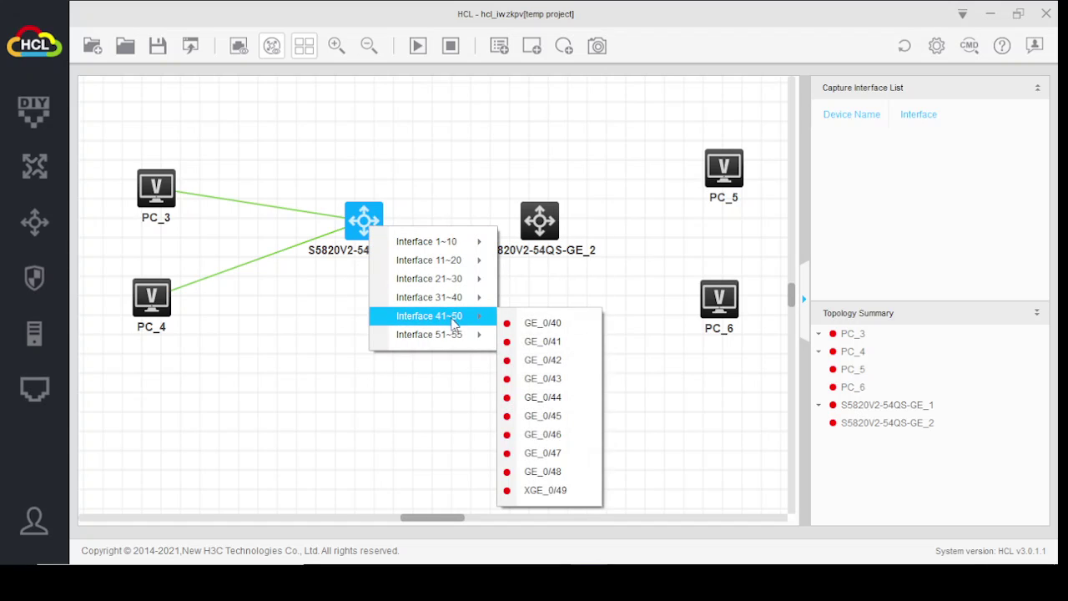
click(534, 472)
click(538, 221)
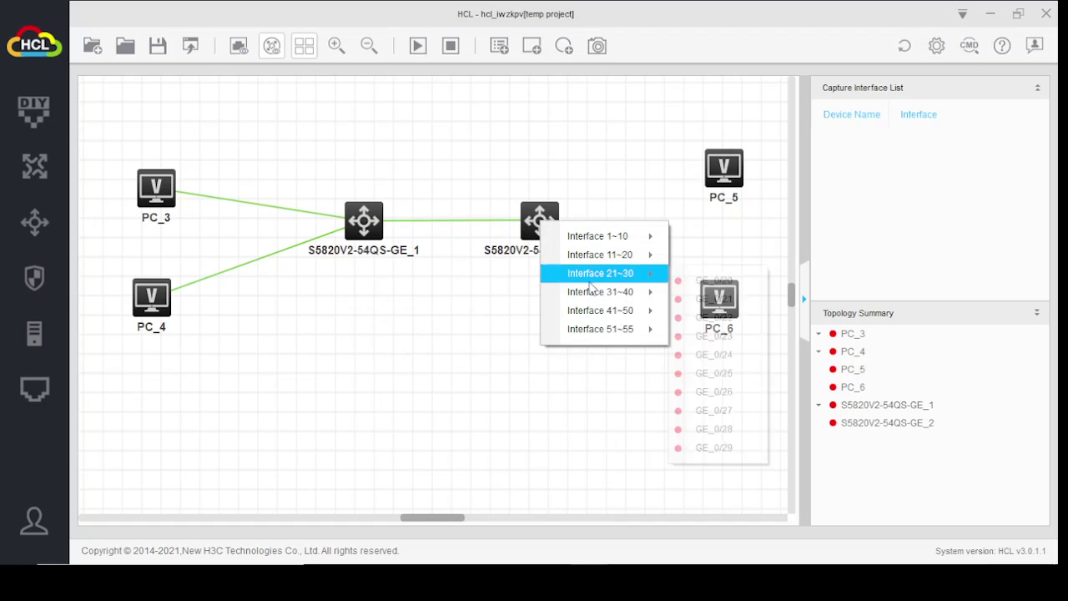
mouse_move(595, 314)
click(740, 466)
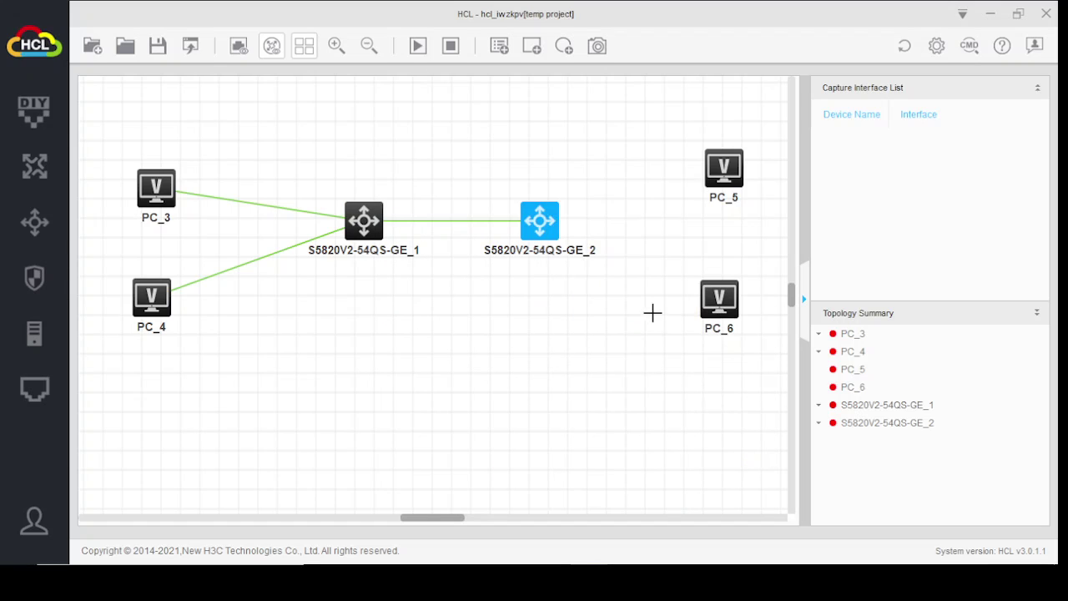
Link interface GE_0/1 of switch S5820V2-54QS-GE_2 to PC_5's GE_0/1 interface
click(540, 216)
mouse_move(582, 224)
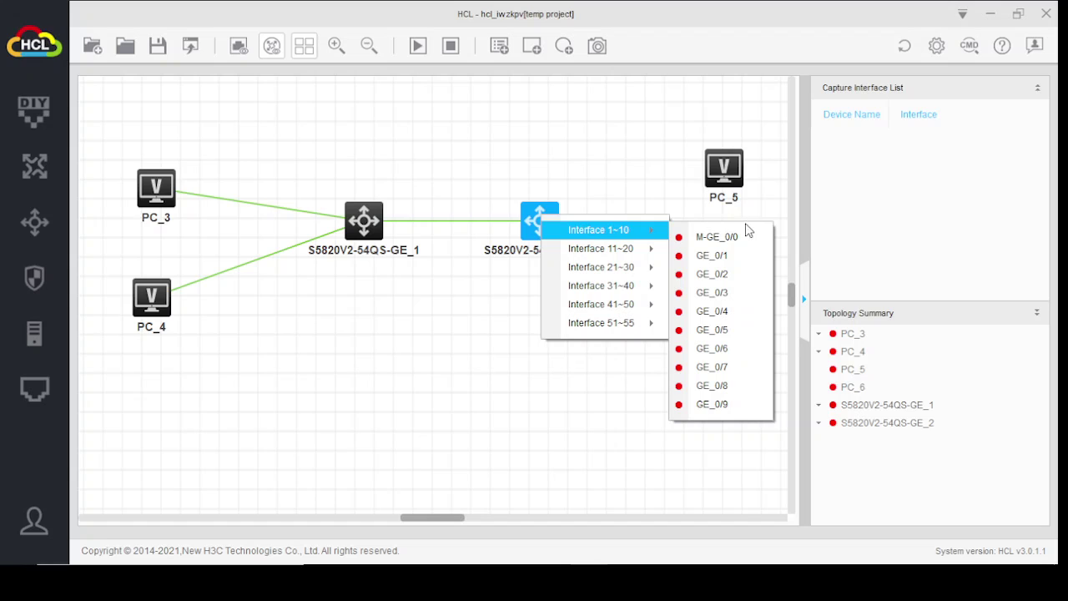
click(730, 255)
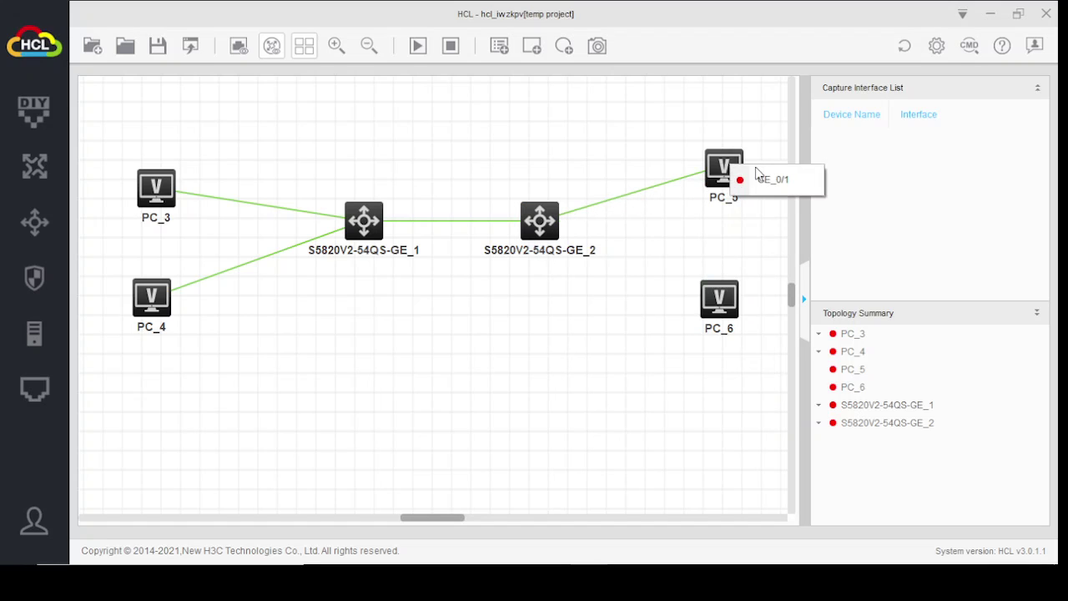
click(760, 175)
Link interface GE_0/6 of switch S5820V2-54QS-GE_2 to PC_6 and finish adding links
click(545, 228)
mouse_move(611, 244)
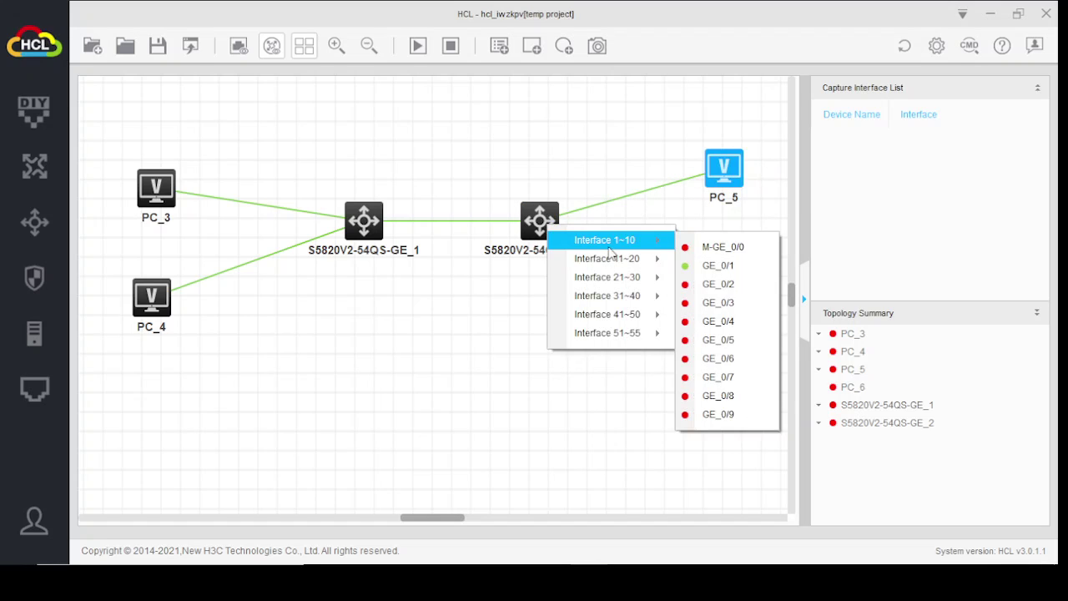
click(717, 358)
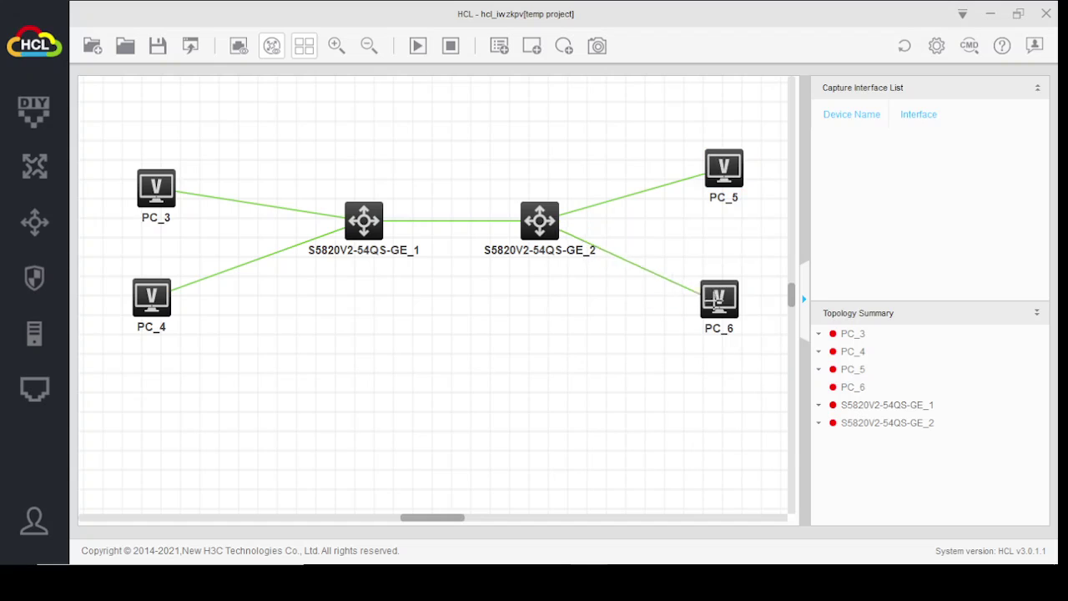
click(717, 293)
click(759, 313)
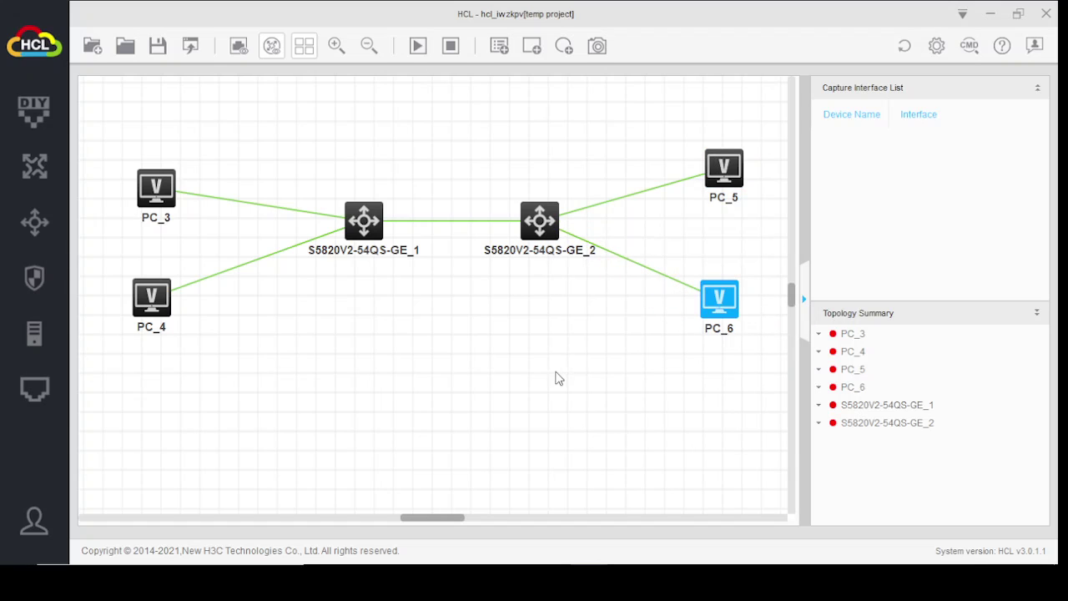
Move PC_3 slightly higher in the topology and start all devices
drag(161, 185, 155, 162)
click(417, 46)
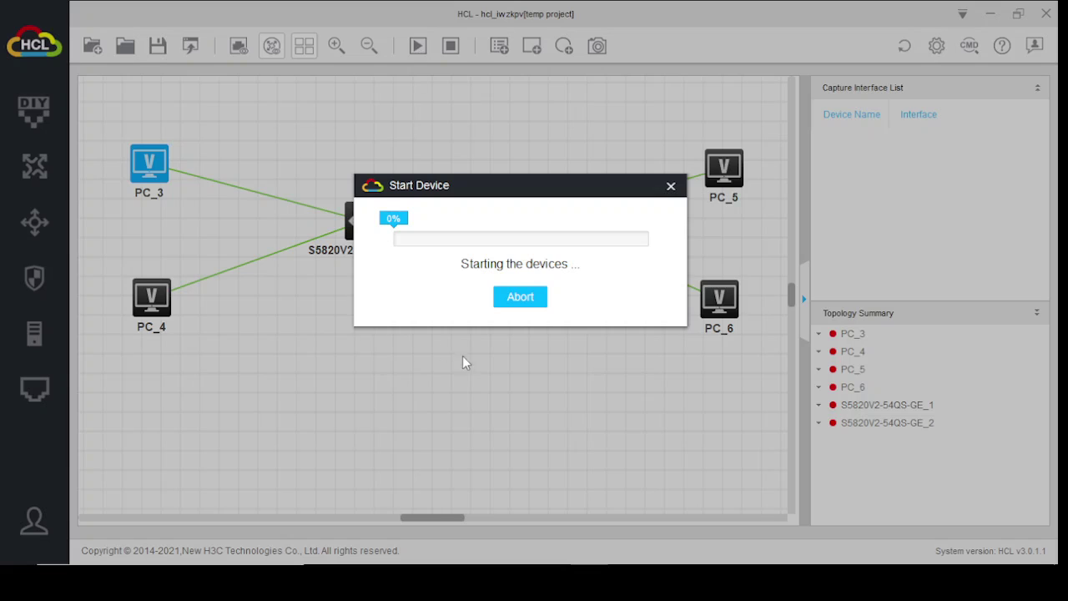
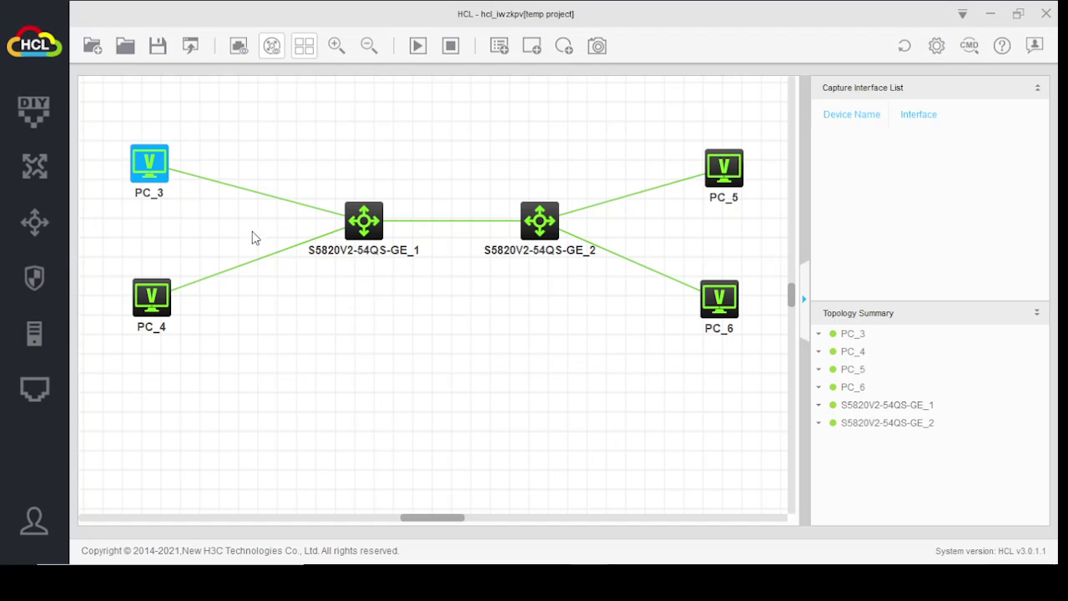
mouse_move(359, 230)
mouse_move(720, 320)
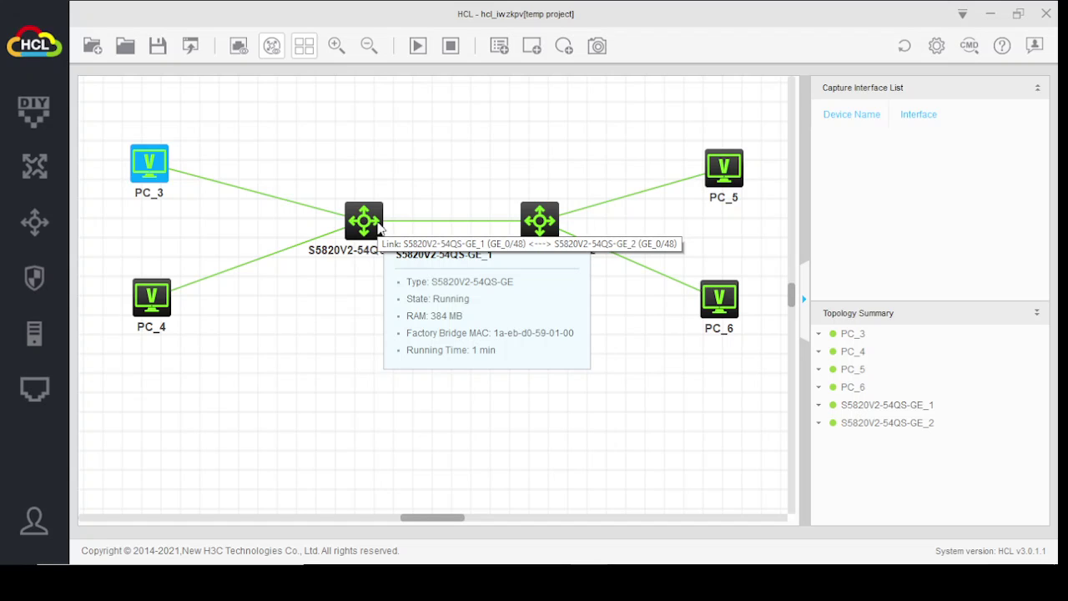
mouse_move(537, 223)
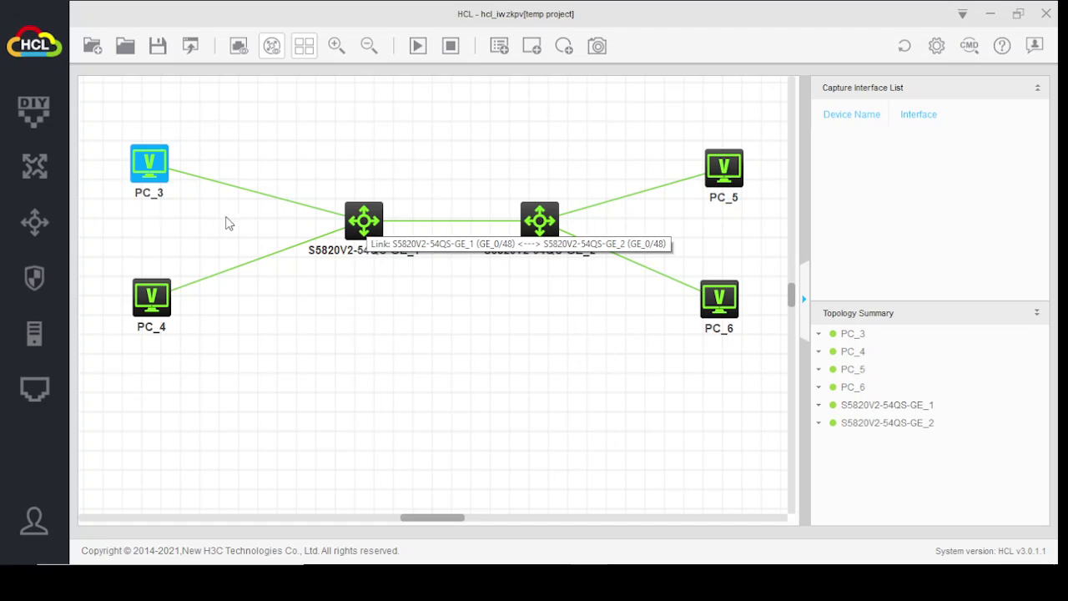
Enable PC_3's G0/0/1 interface and apply static IPv4 address 192.168.10.1 with subnet mask 255.255.255.0
mouse_move(153, 173)
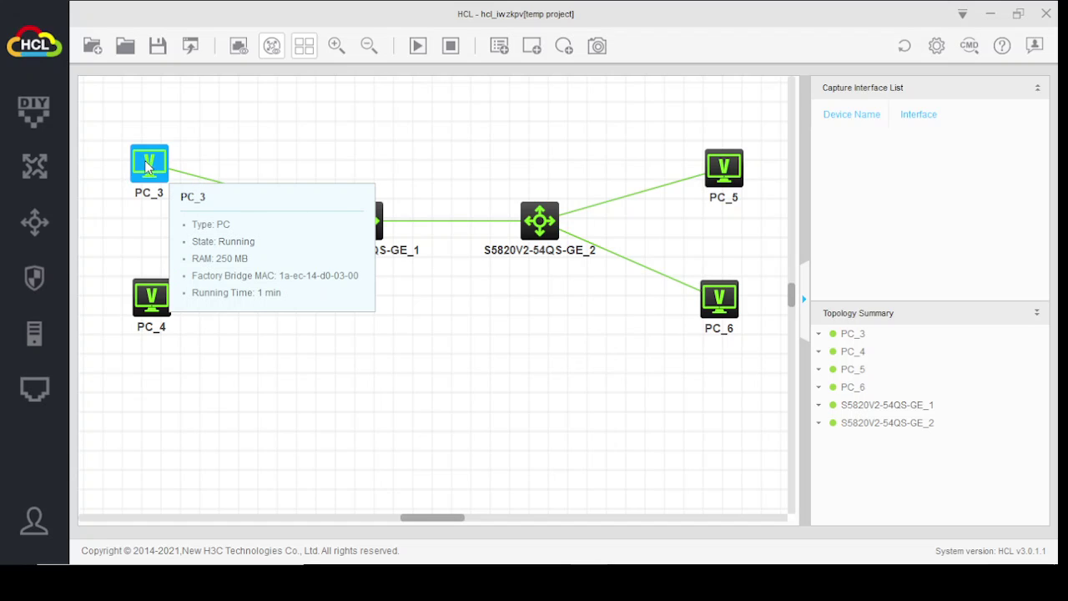
right_click(149, 163)
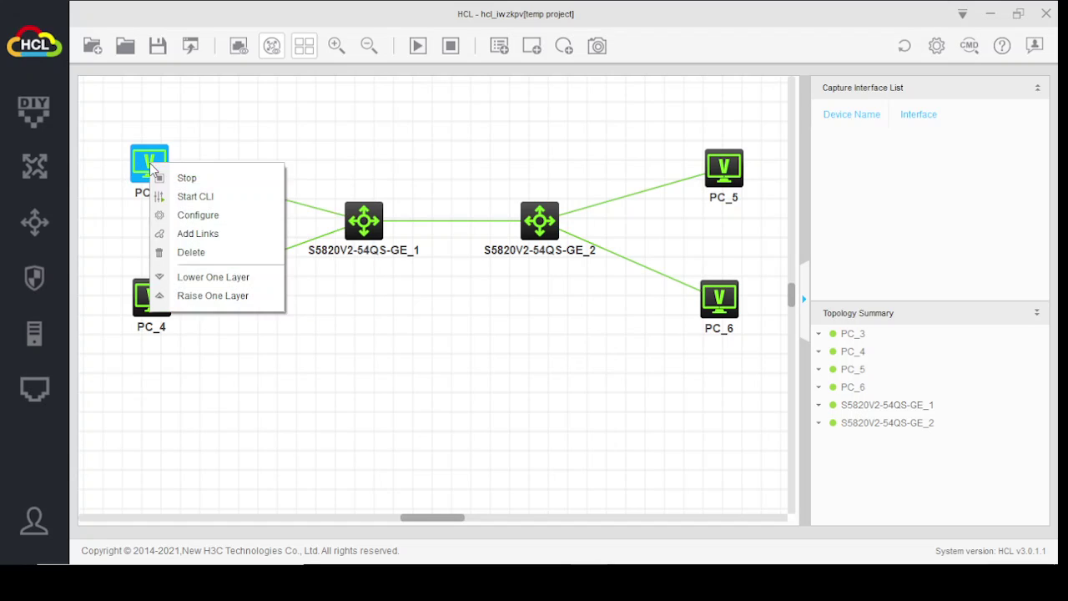
click(210, 224)
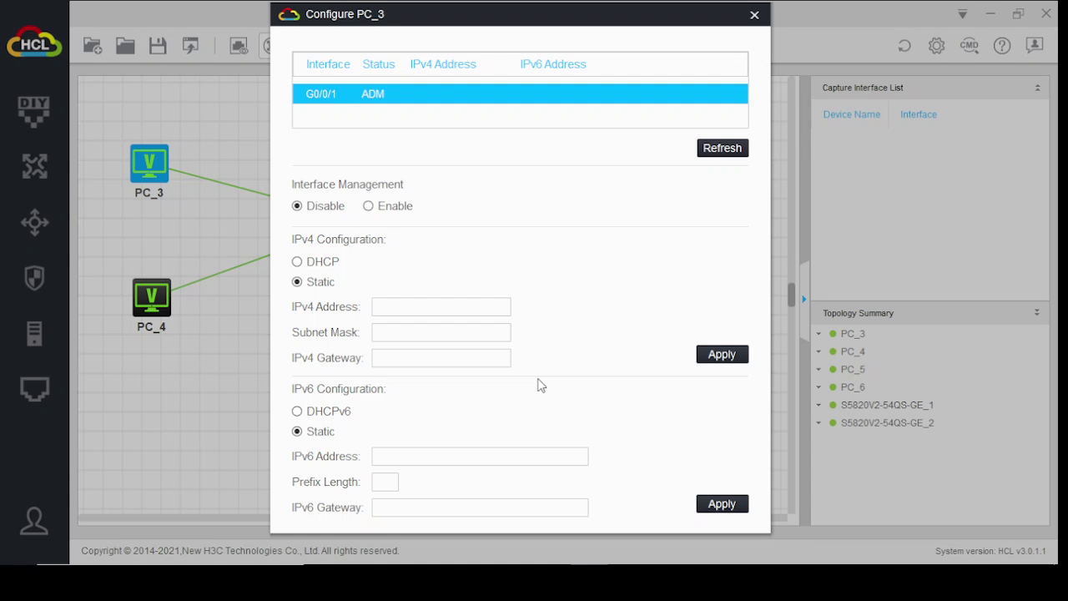
click(367, 207)
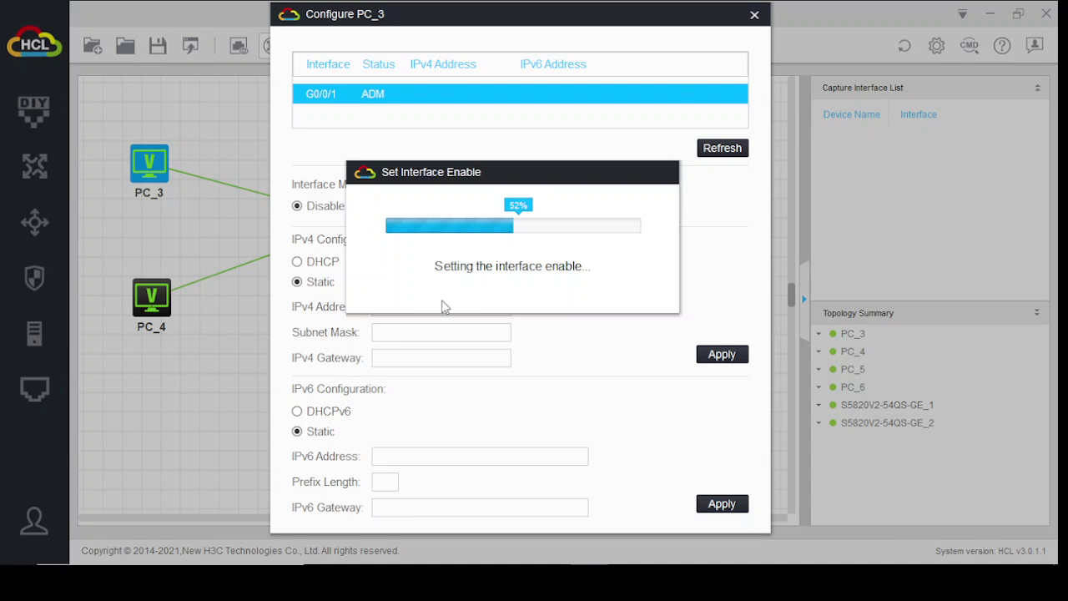
click(408, 305)
text(192.168.10.1)
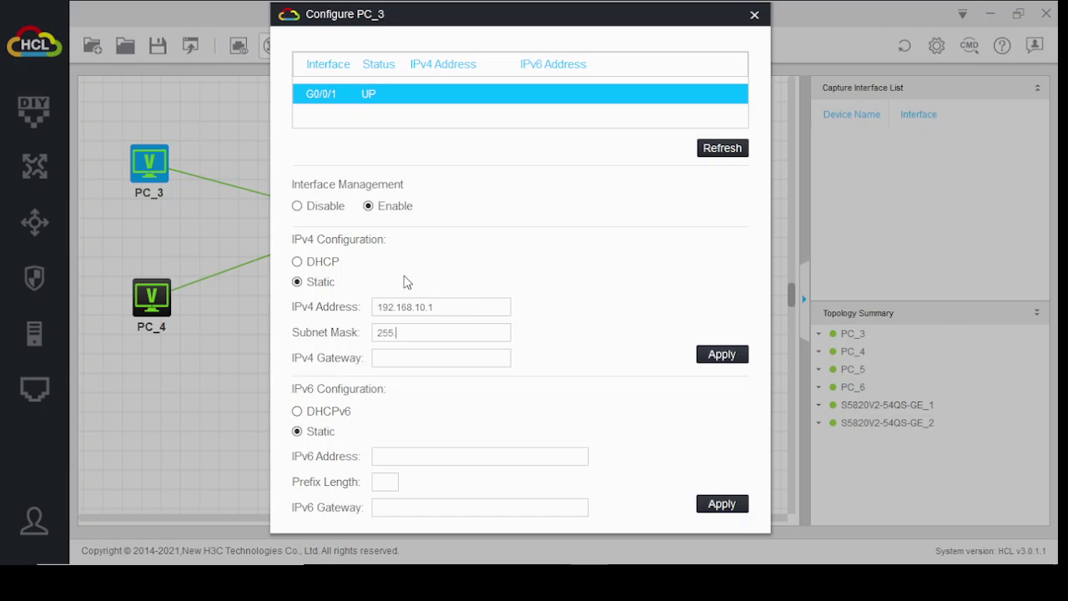
text(255.255.0)
click(705, 349)
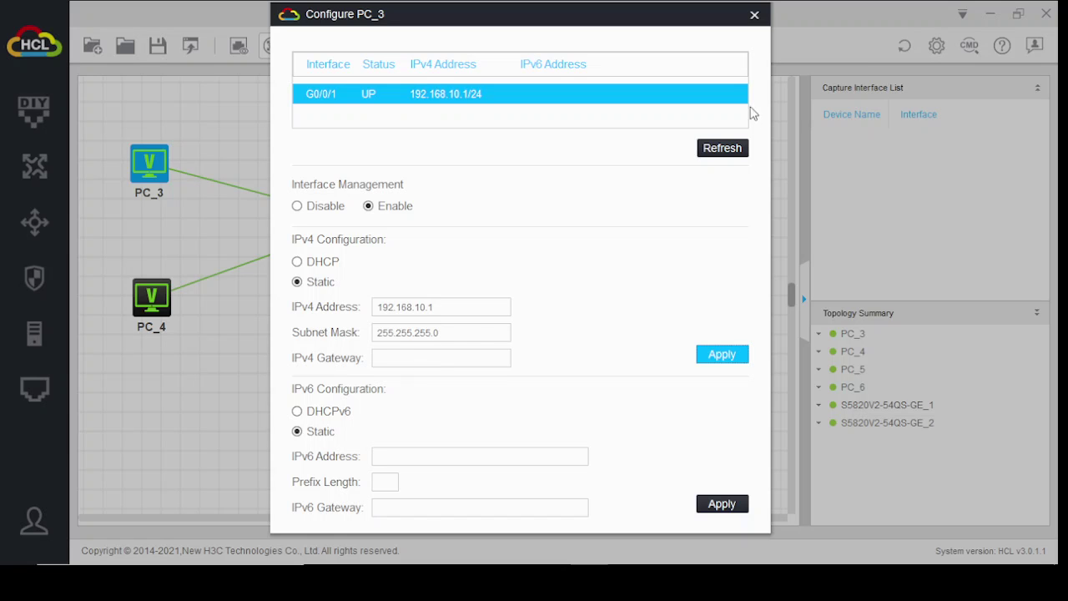
click(755, 14)
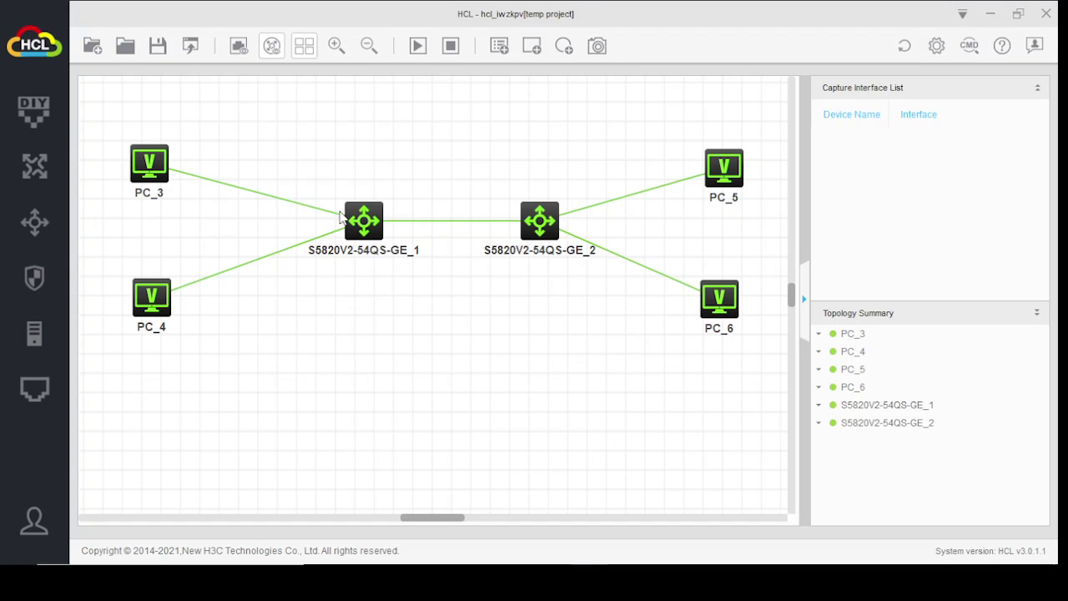
Enable PC_4's G0/0/1 interface and apply static IPv4 address 192.168.20.1 with subnet mask 255.255.255.0
click(161, 308)
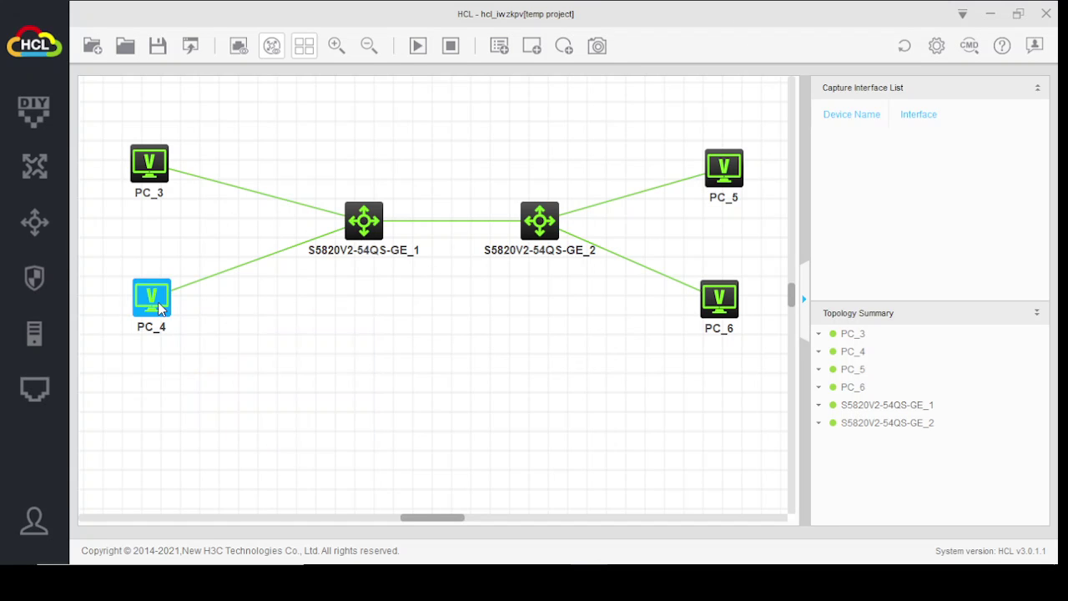
right_click(147, 311)
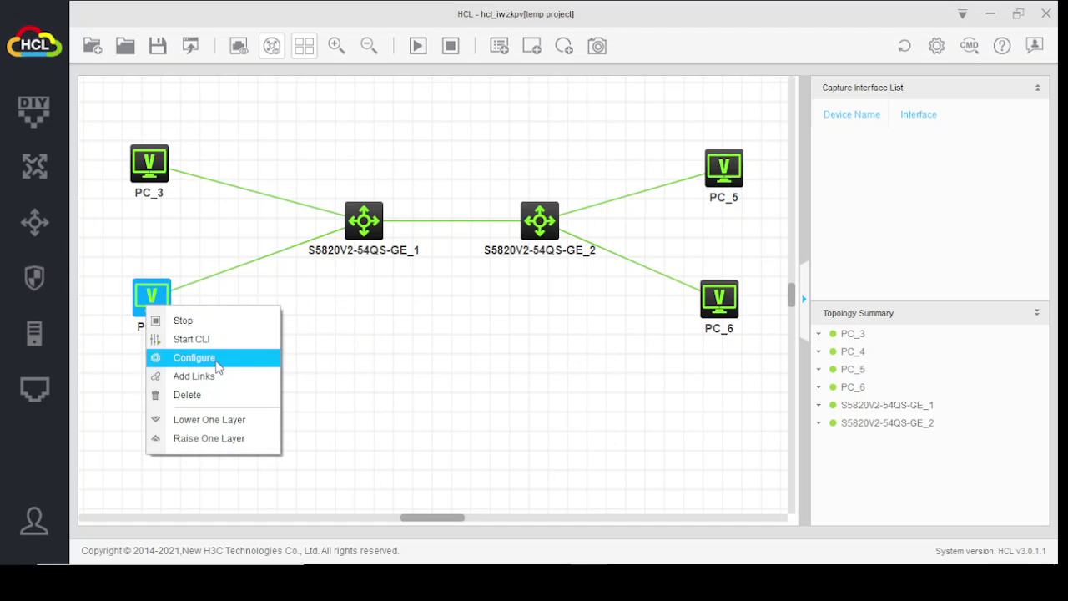
click(214, 360)
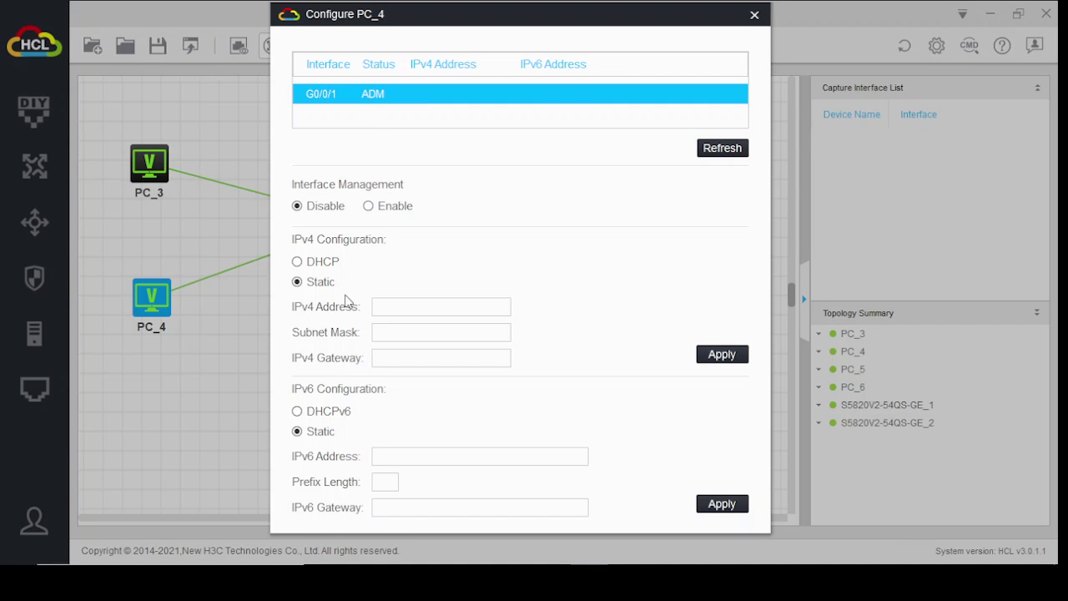
click(368, 206)
click(380, 308)
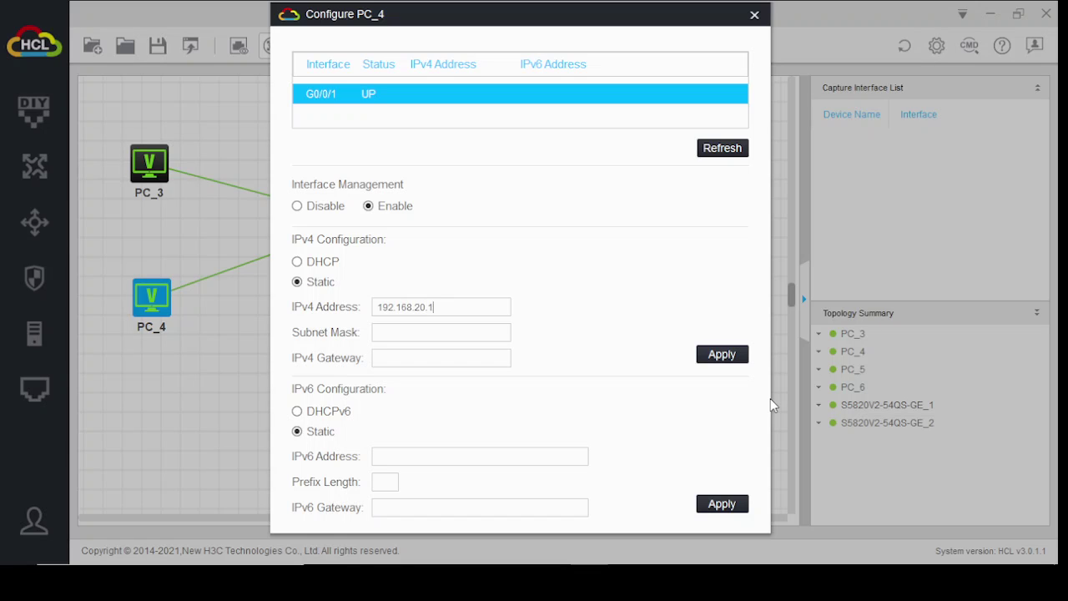
text(255.255.255.)
click(710, 352)
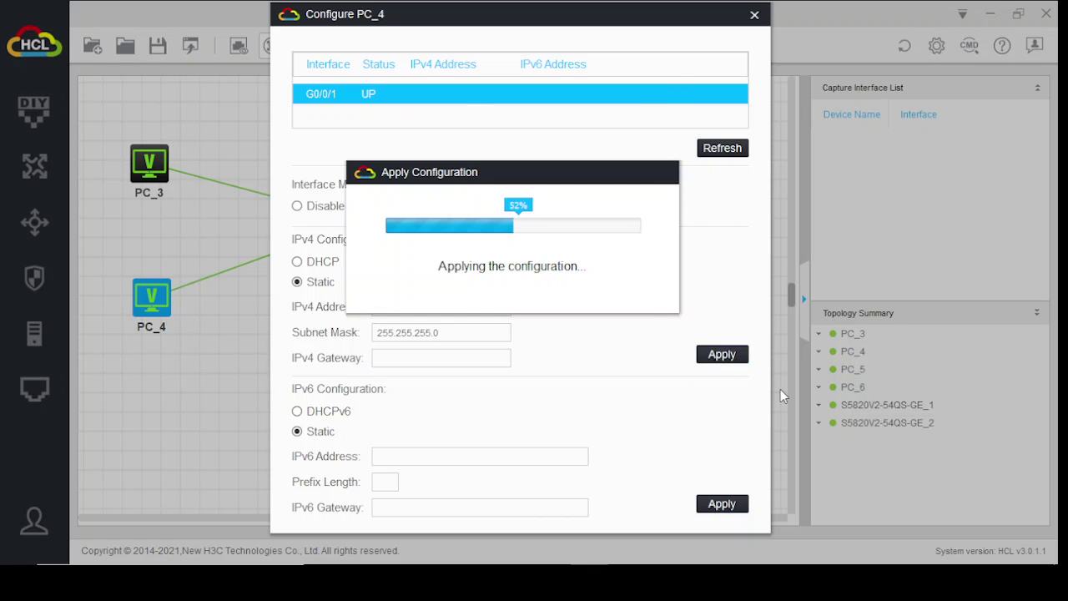
click(754, 15)
Enable PC_5's G0/0/1 interface and apply static IPv4 address 192.168.10.2 with subnet mask 255.255.255.0
right_click(717, 173)
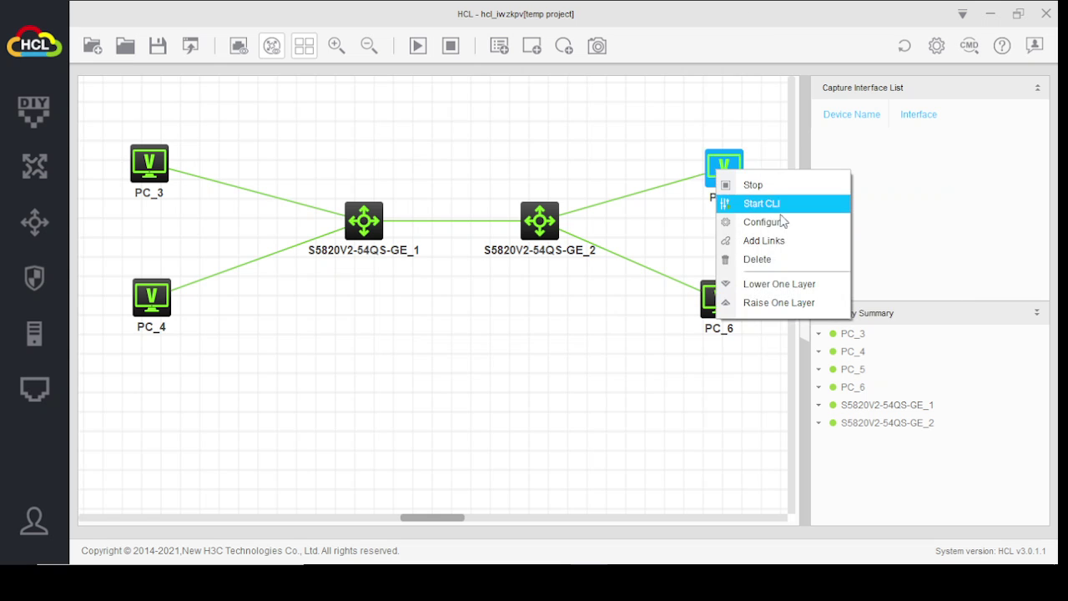
click(752, 221)
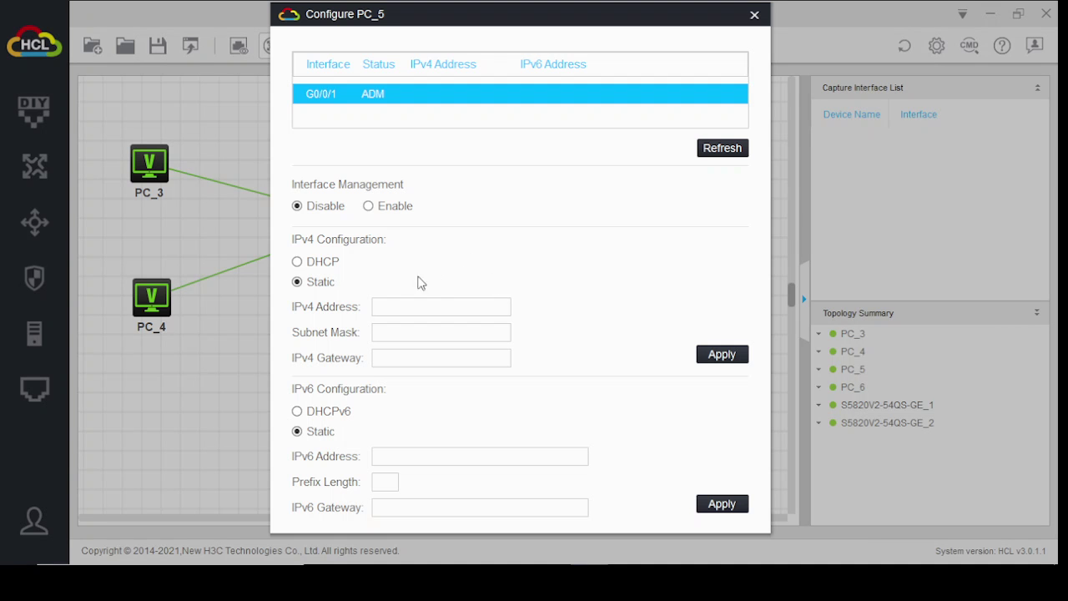
click(369, 206)
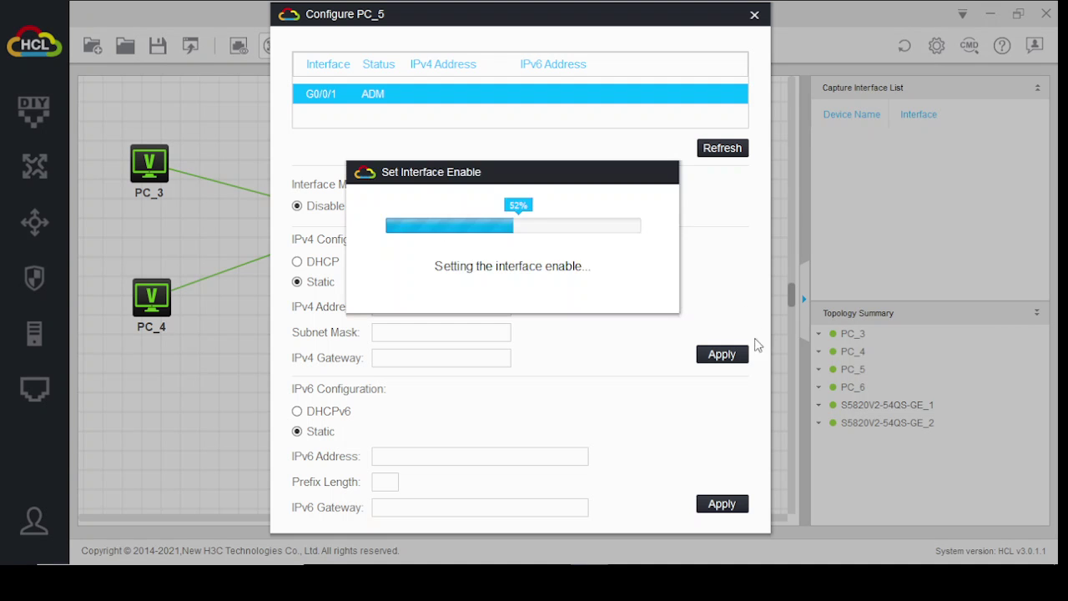
click(734, 353)
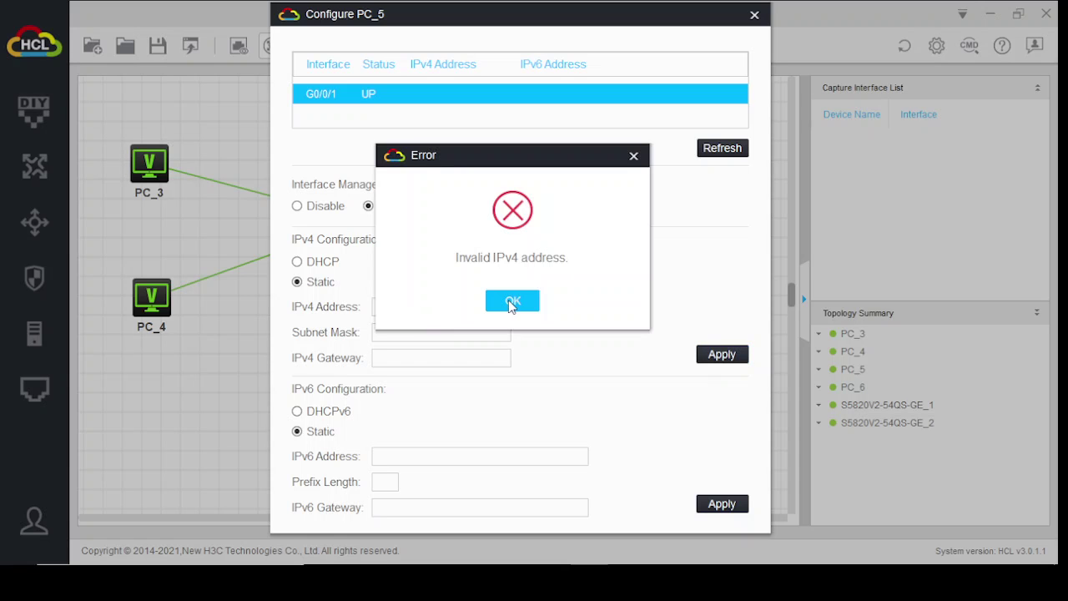
click(510, 300)
click(409, 305)
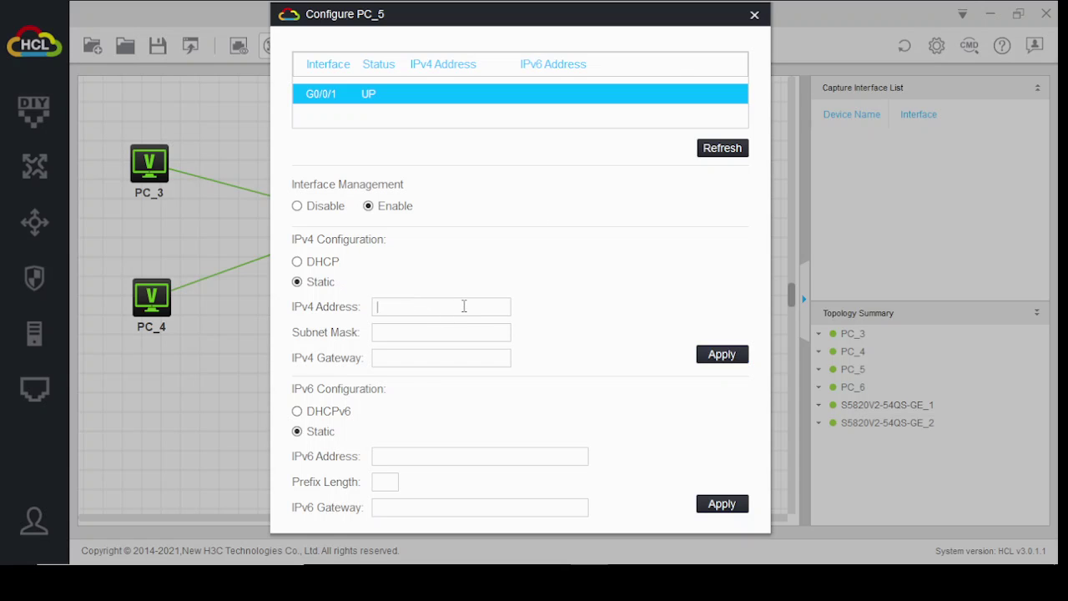
text(192.168)
text(.10)
text(255.255.255.0)
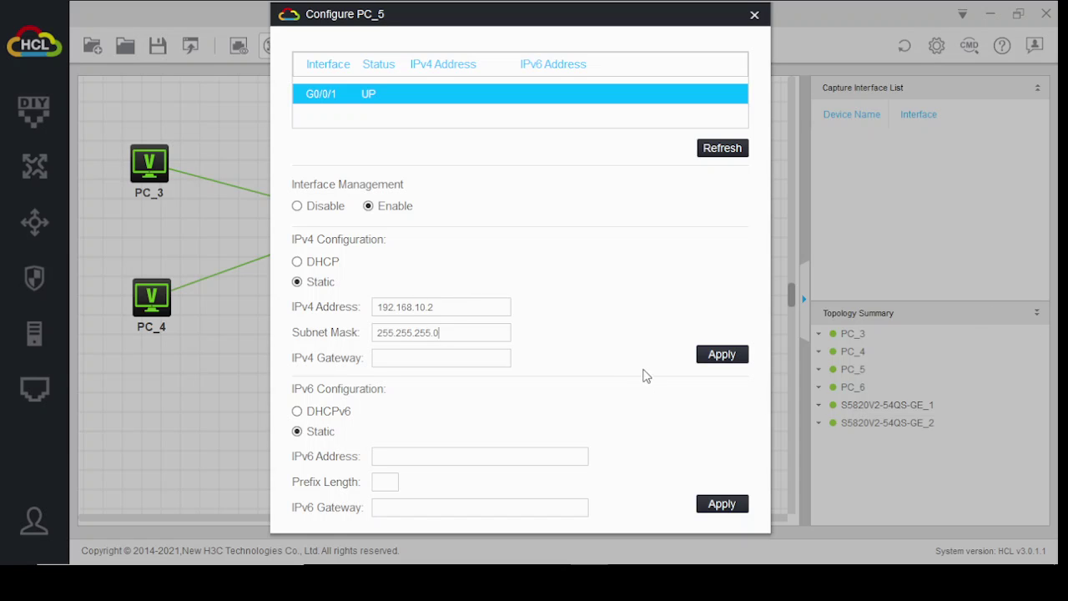
click(722, 354)
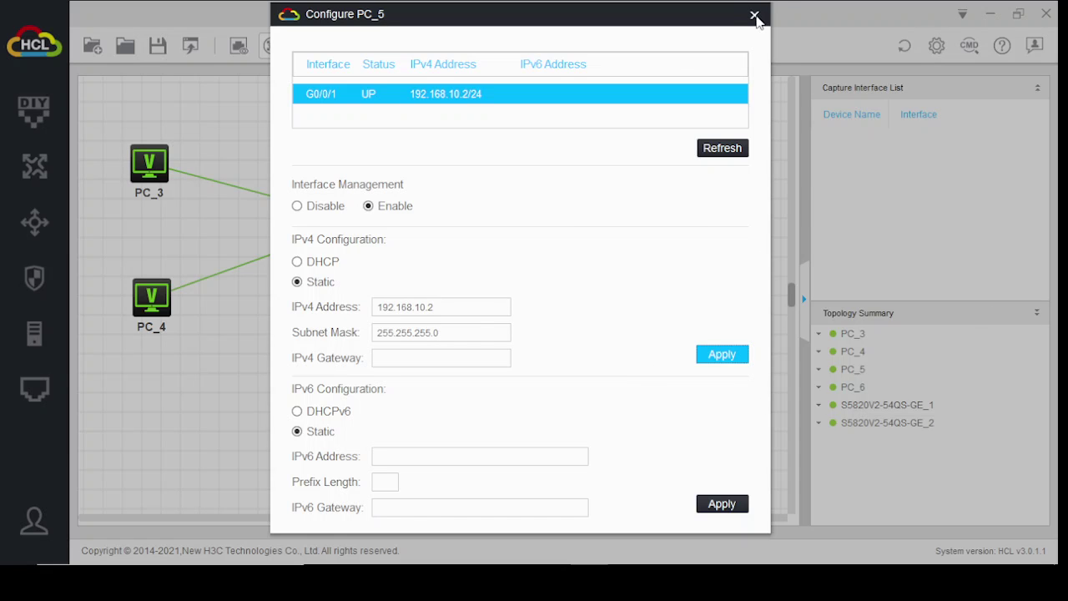
click(754, 15)
Enable PC_6's G0/0/1 interface and apply static IPv4 address 192.168.20.2 with subnet mask 255.255.255.0
right_click(715, 309)
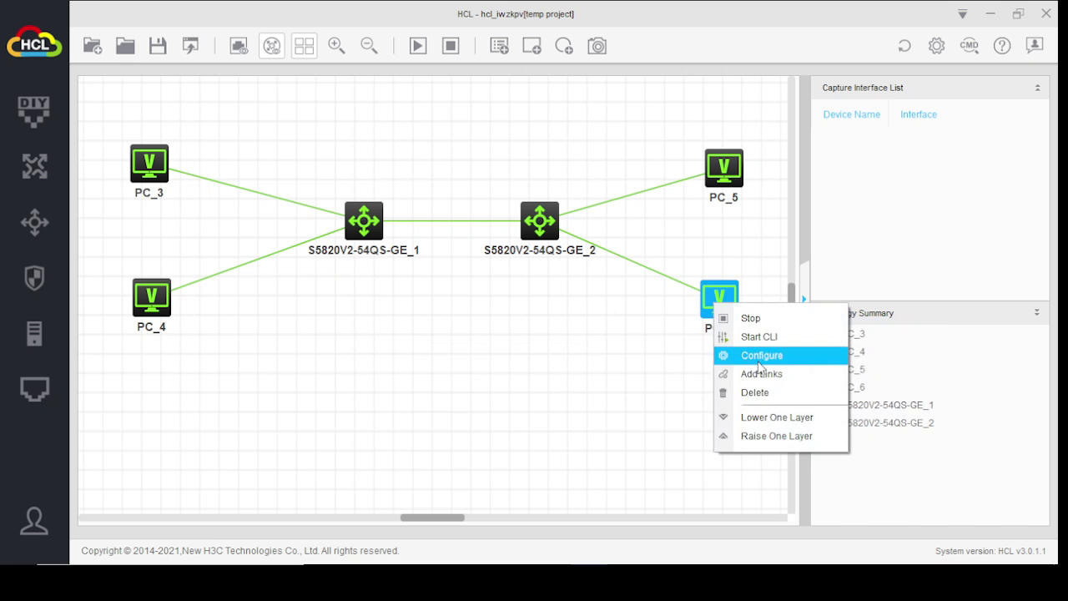
click(765, 357)
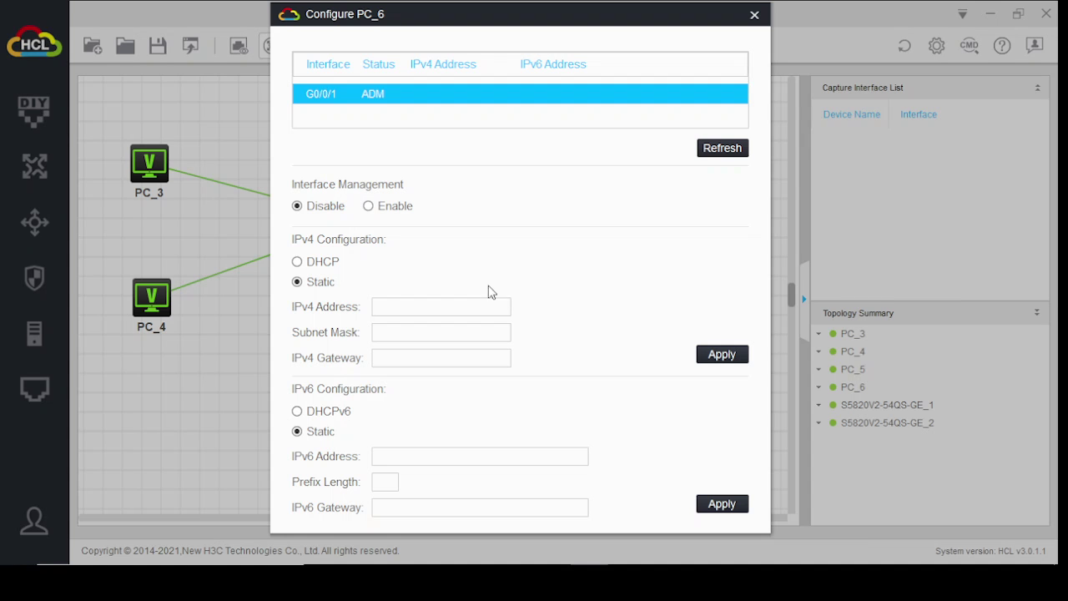
click(373, 208)
click(732, 358)
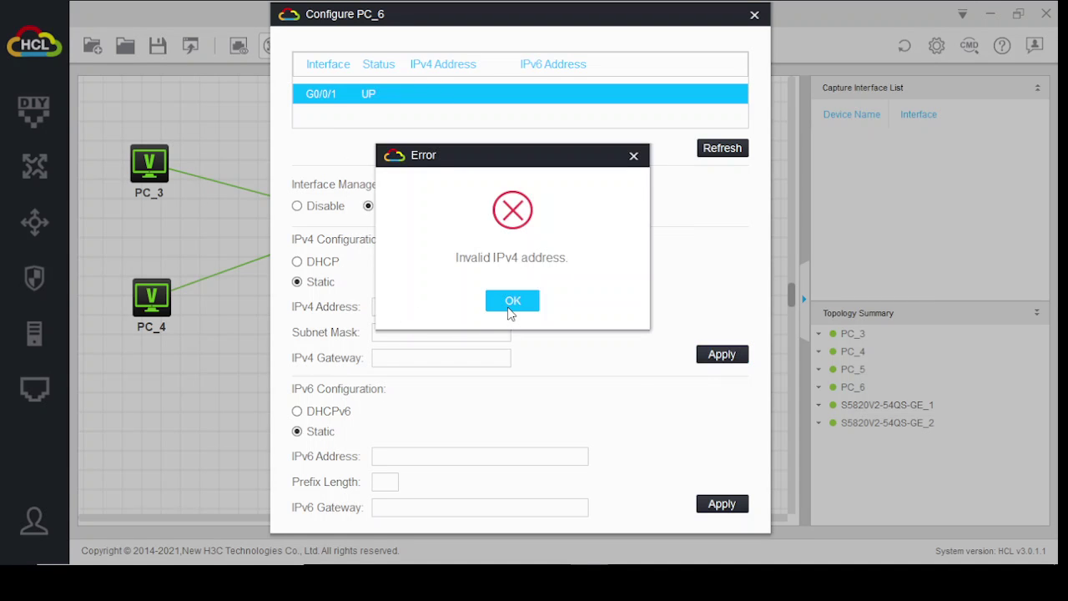
click(511, 301)
click(394, 309)
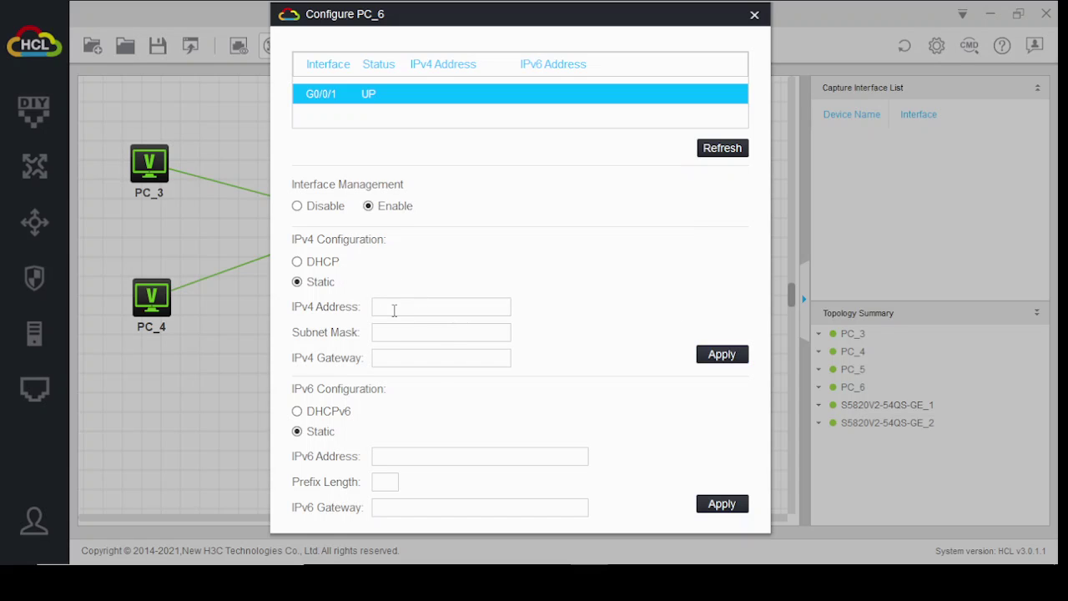
text(192.168.20.2)
key(Tab)
text(255.255.255.0)
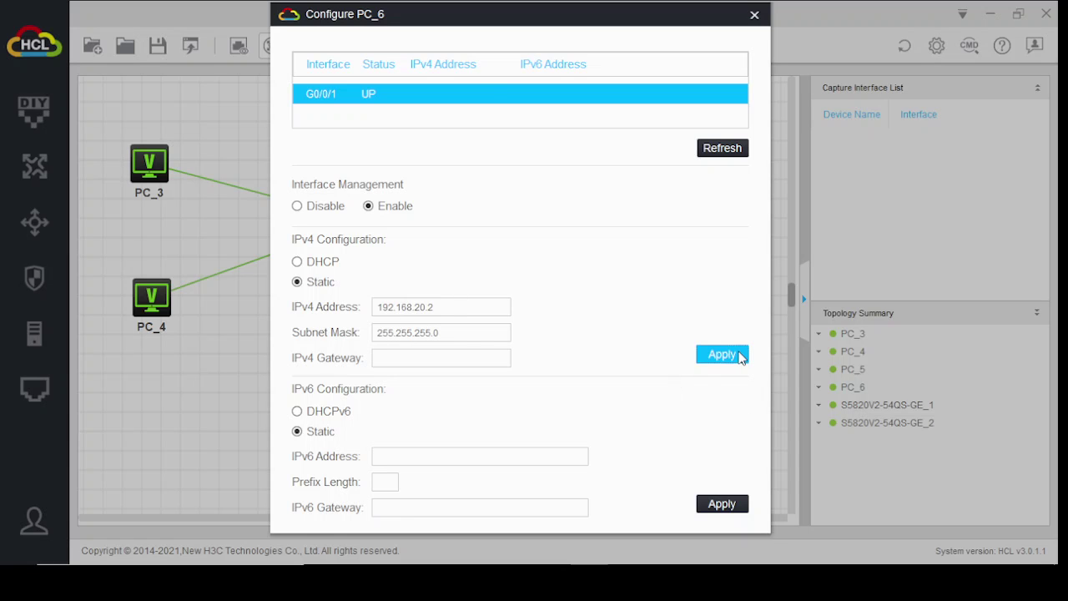
click(740, 354)
click(754, 15)
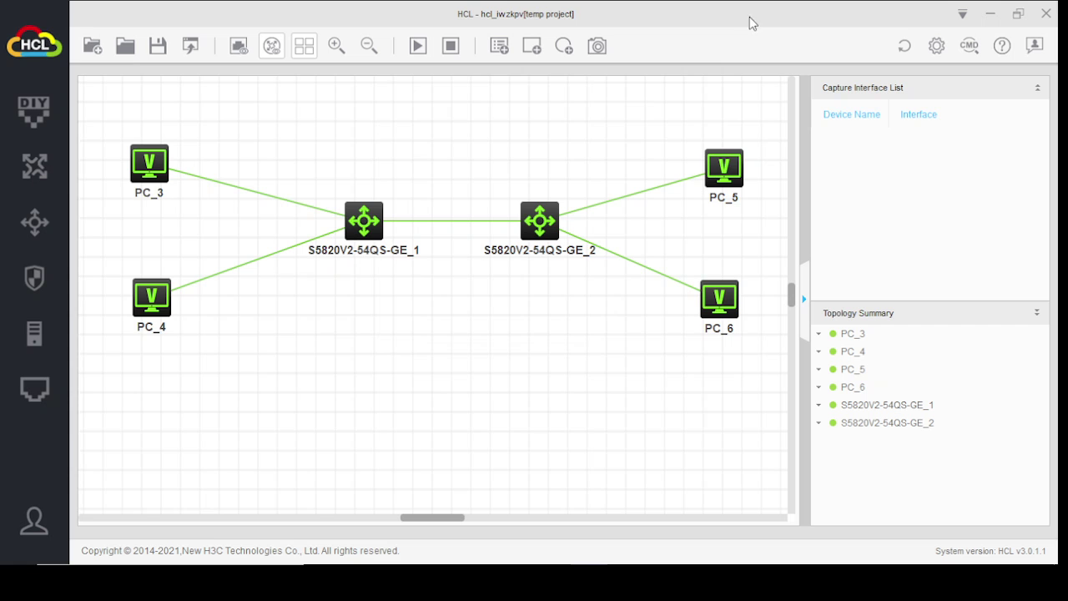
click(359, 209)
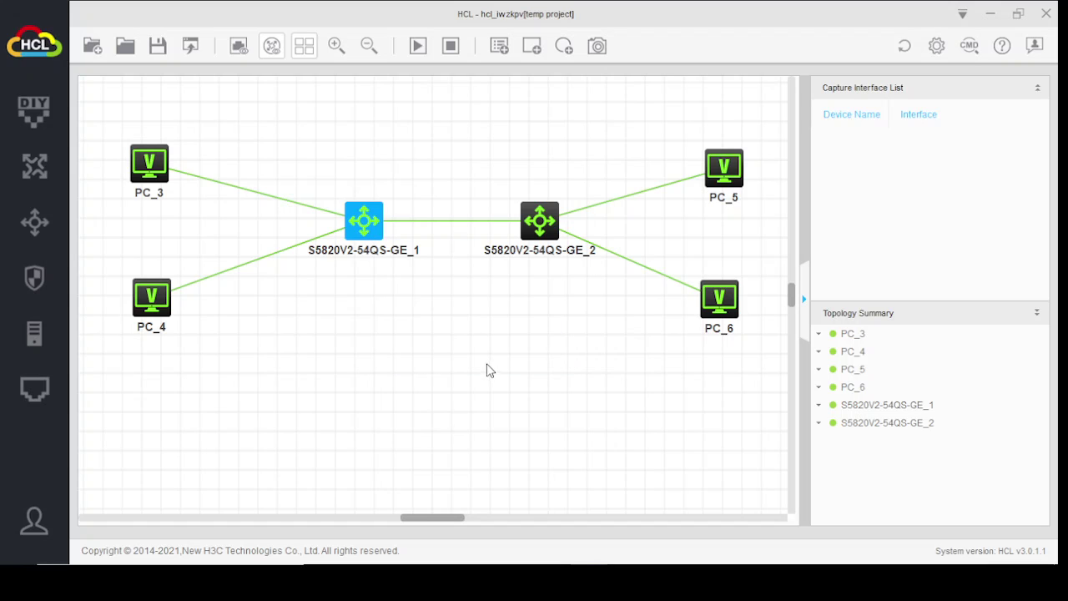
right_click(360, 230)
click(404, 282)
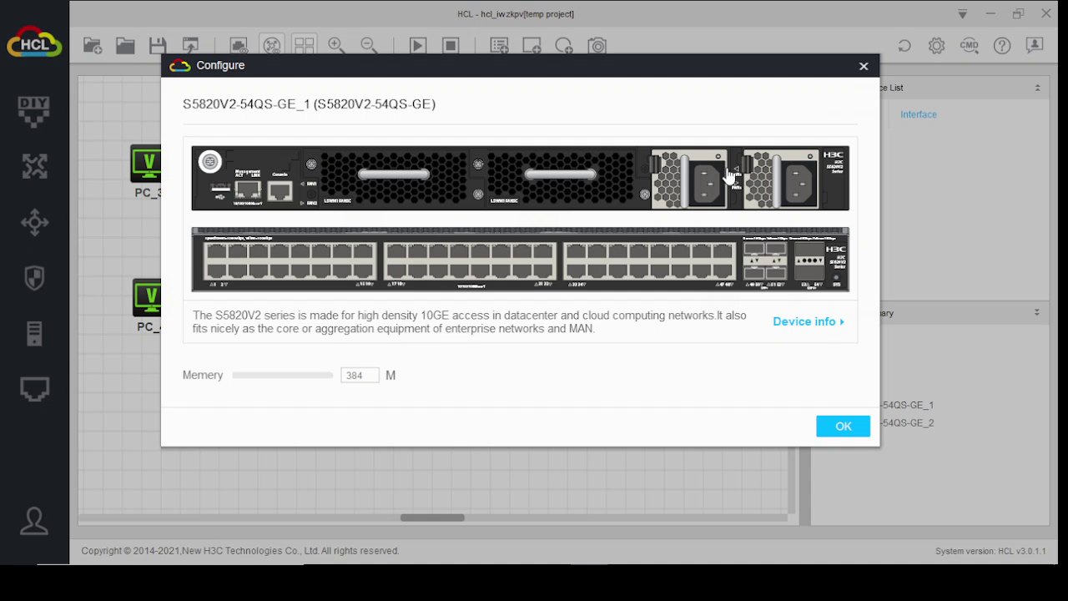
click(864, 65)
Start the CLI of switch S5820V2-54QS-GE_1, abort its automatic configuration and enter system view
right_click(367, 222)
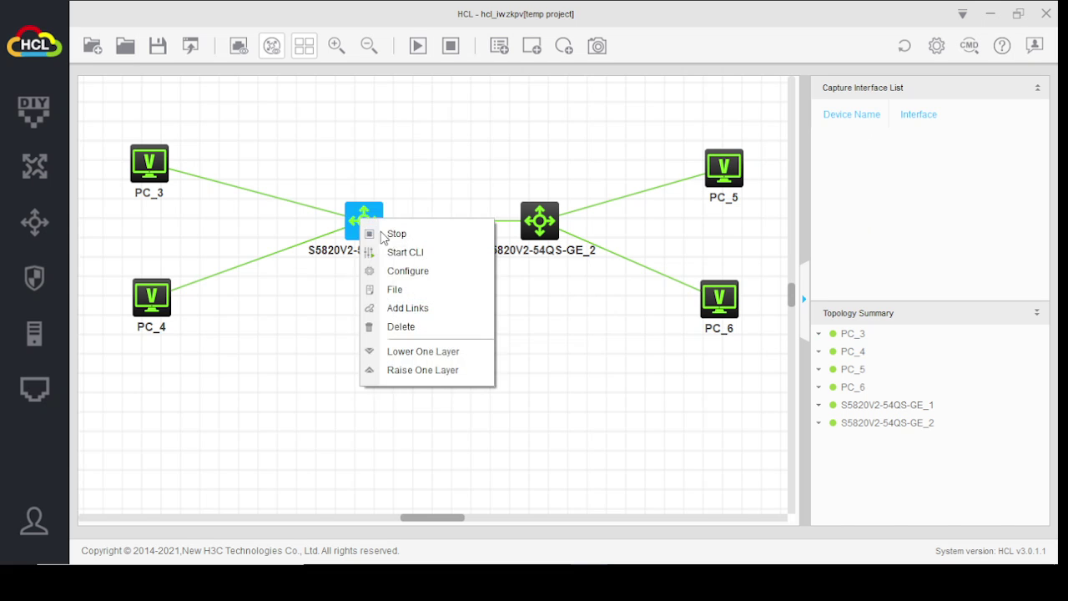
click(417, 270)
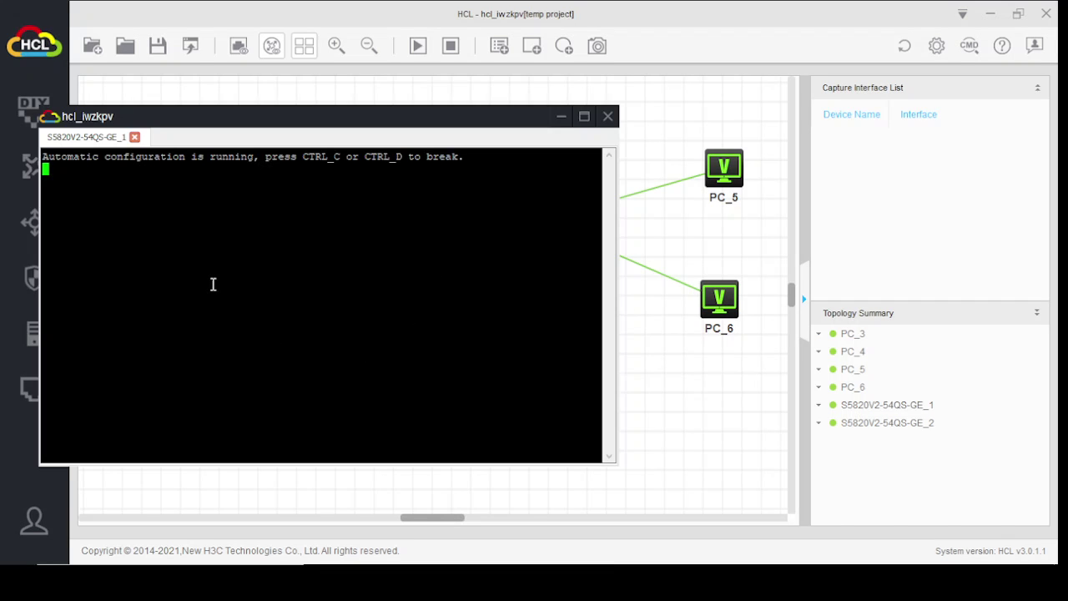
key(ctrl+c)
key(Return)
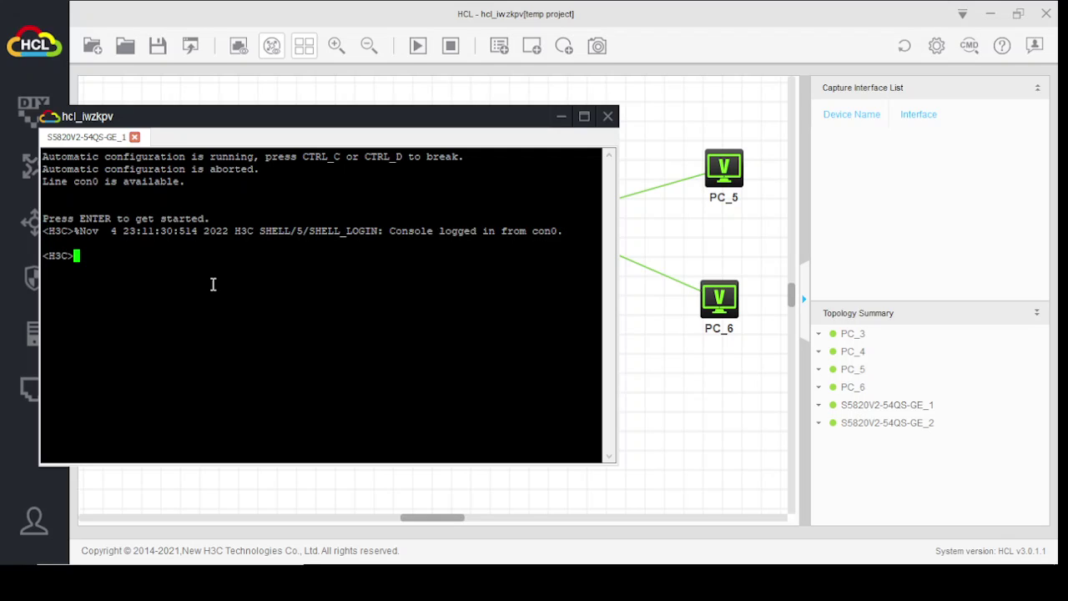
text(sy)
key(Tab)
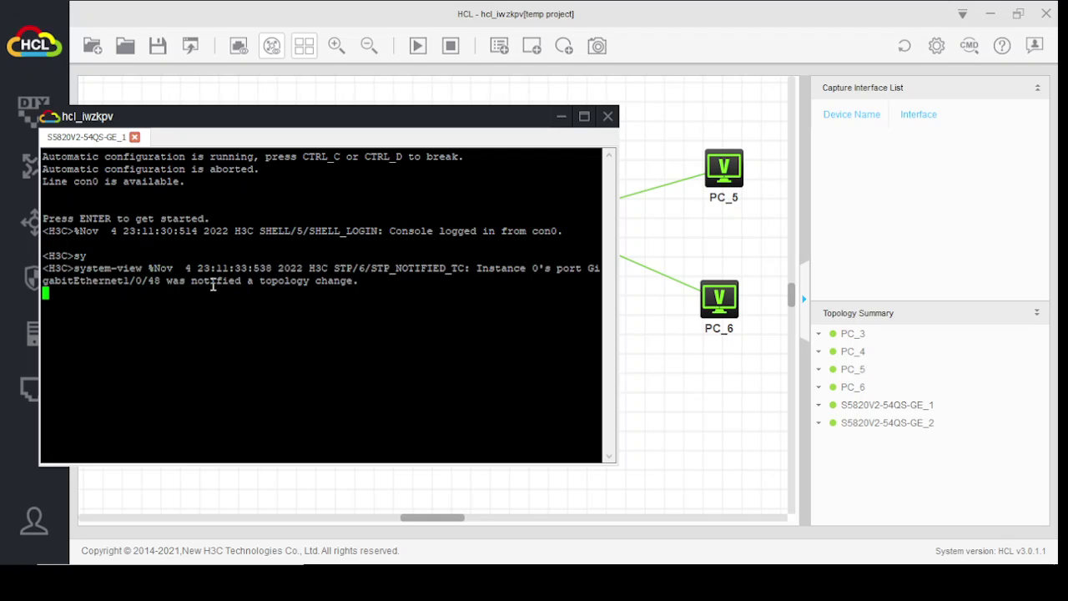
key(Return)
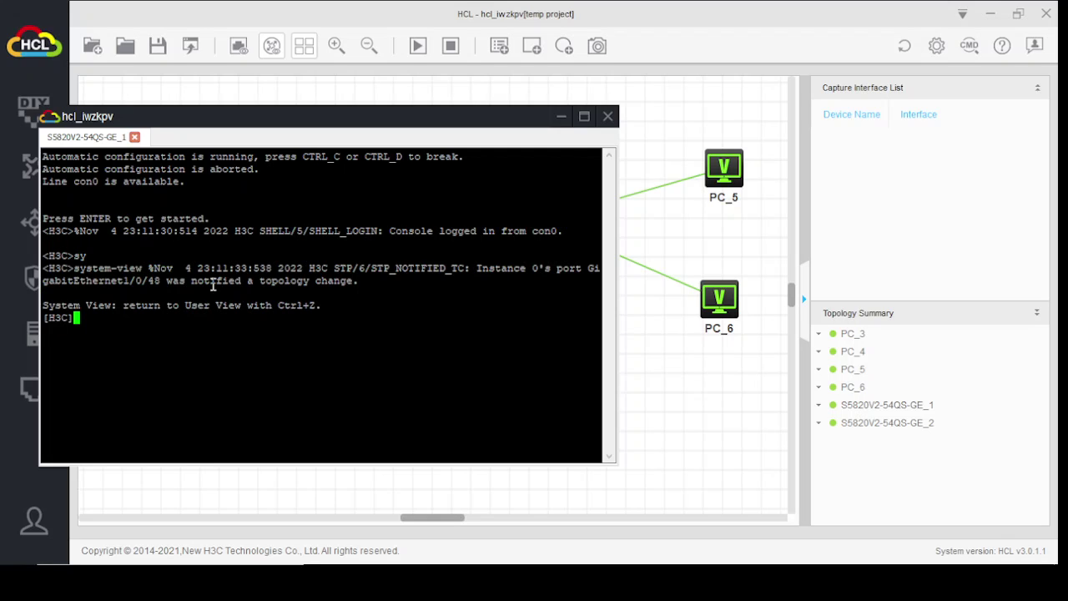
Set the switch's hostname to SW-2 and correct it to SW-1
text(ho)
key(Tab)
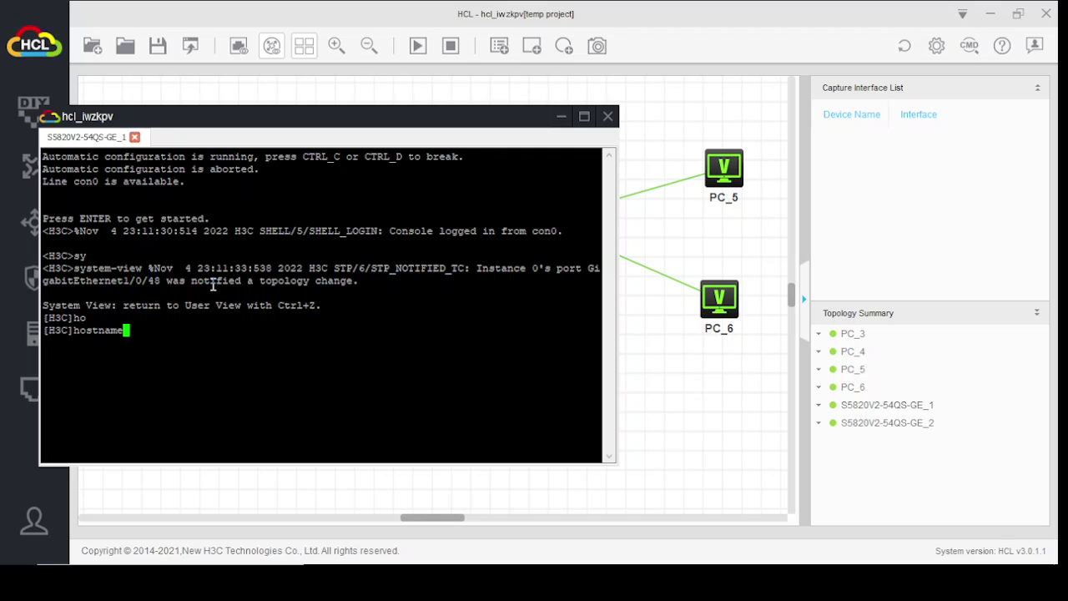
text(SW-2)
key(Return)
key(Up)
key(BackSpace)
text(1)
key(Return)
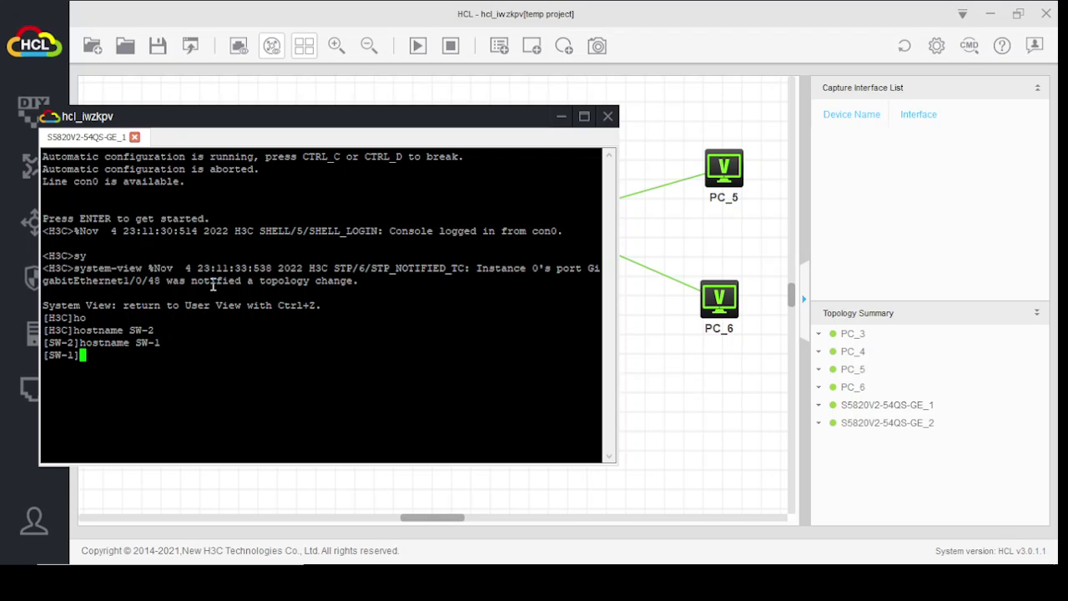
key(Return)
Create VLAN 10 on SW-1 and name it IT
text(Vlan 10)
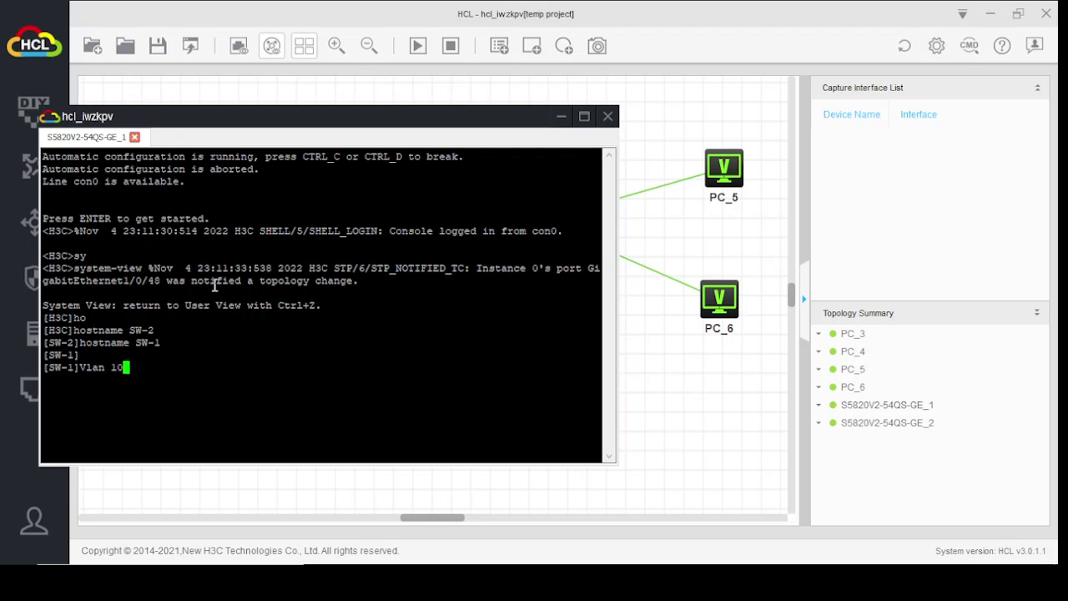
key(Return)
text(nam)
key(Tab)
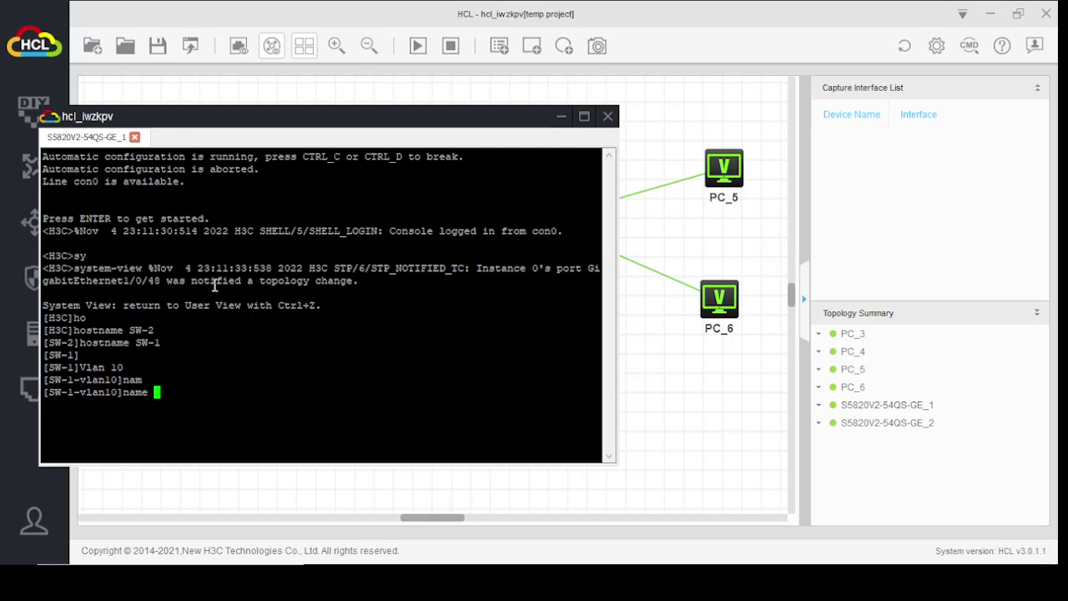
text(IT)
key(Return)
key(Return)
key(Return)
key(Return)
Create VLAN 20 on SW-1, name it HR and exit to system view
text(e)
key(BackSpace)
text(vlan 20)
key(Return)
text(nam)
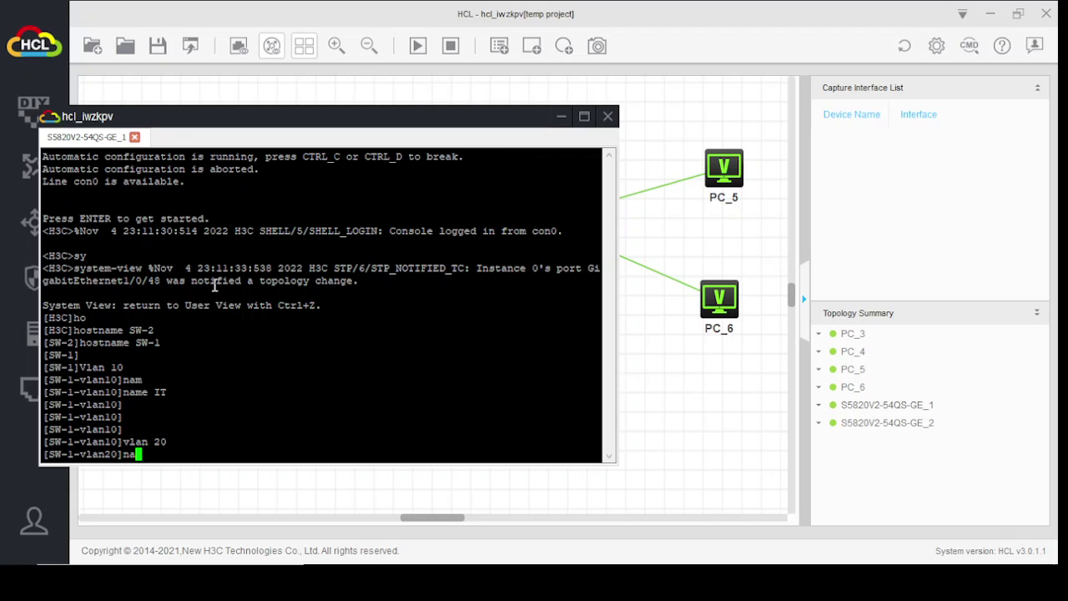
key(Tab)
text(HR)
key(Return)
key(Return)
key(Return)
key(Return)
key(Return)
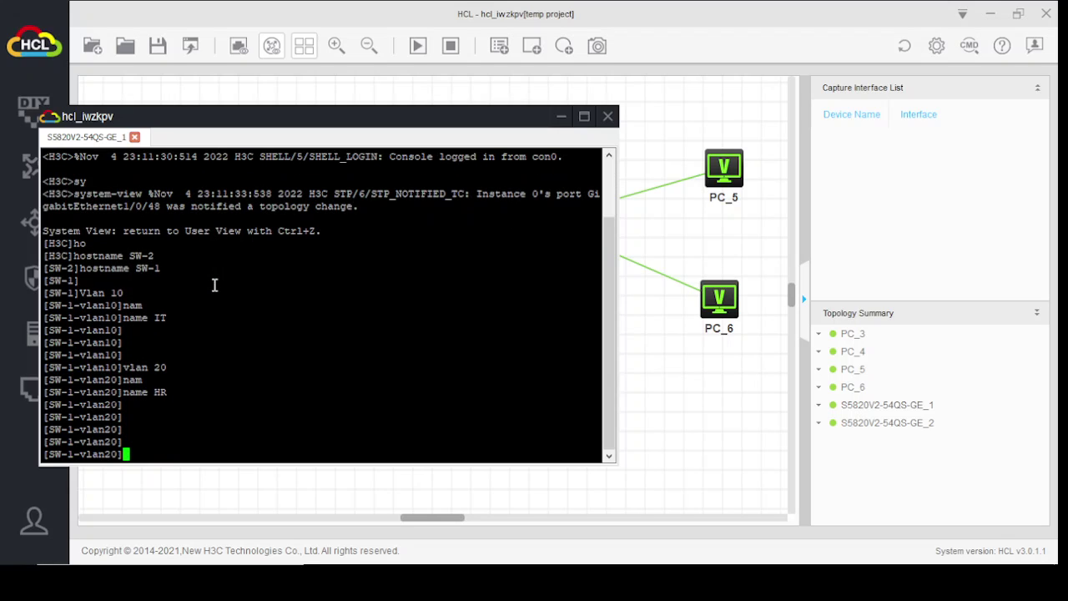
text(e)
key(Return)
key(Return)
key(Return)
key(Return)
key(Return)
key(Return)
key(Return)
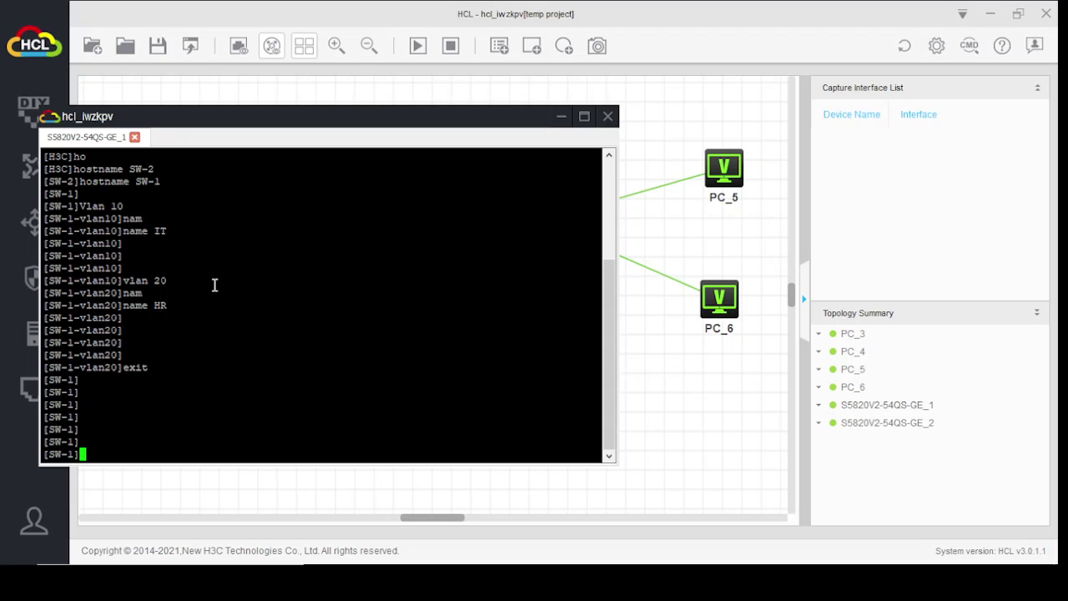
Enter interface range view on SW-1 for GigabitEthernet 1/0/1 to GigabitEthernet 1/0/5
text(inter)
key(Tab)
text(r)
key(Tab)
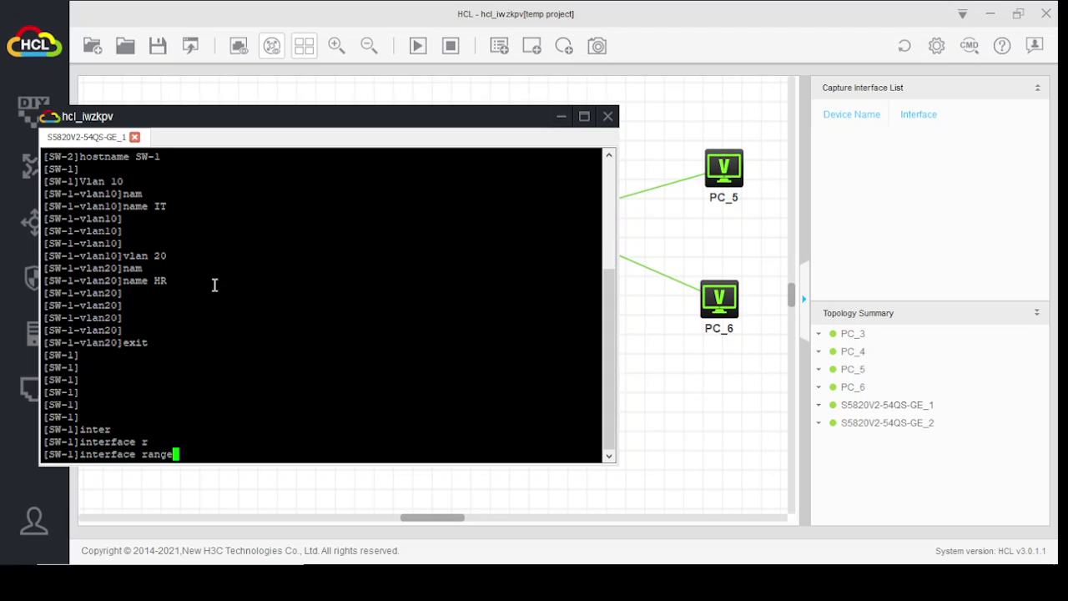
text(gi)
key(Tab)
text(1)
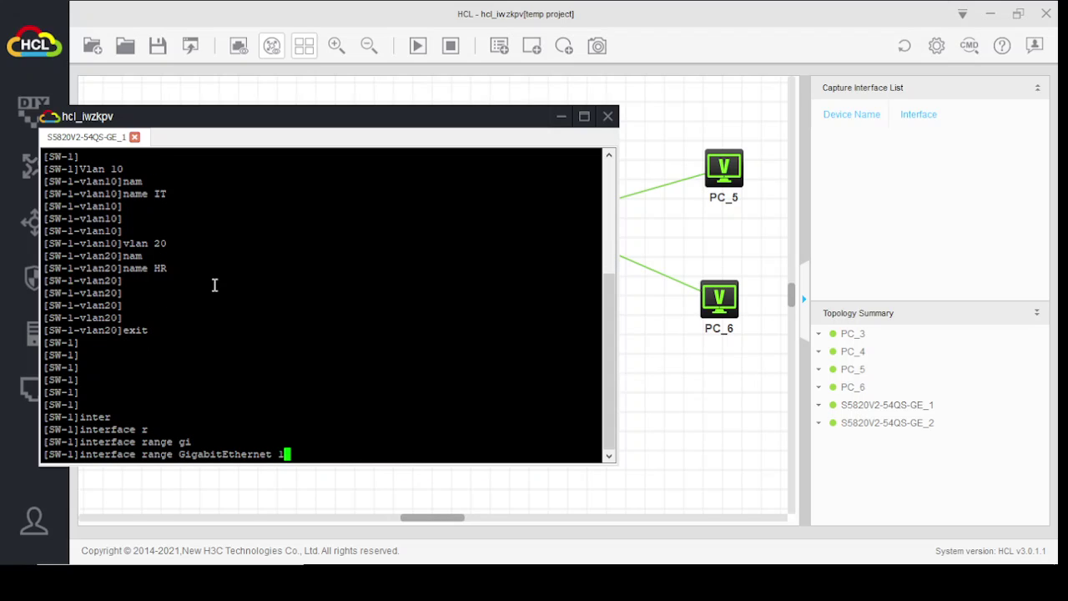
text(/0/)
text(1 to go)
key(Tab)
key(BackSpace)
text(i)
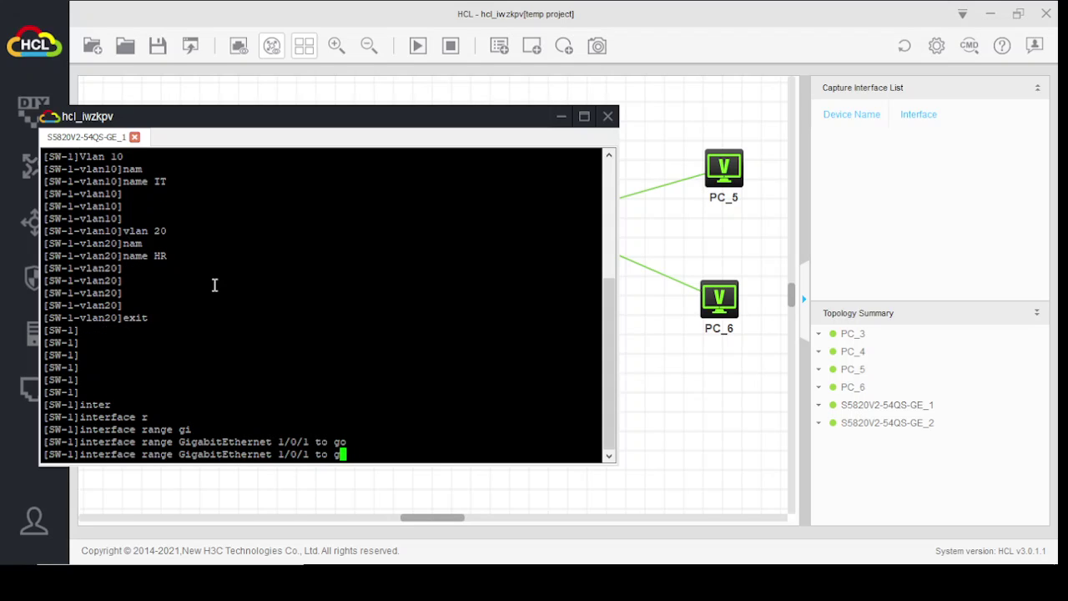
key(Tab)
text(1/0/)
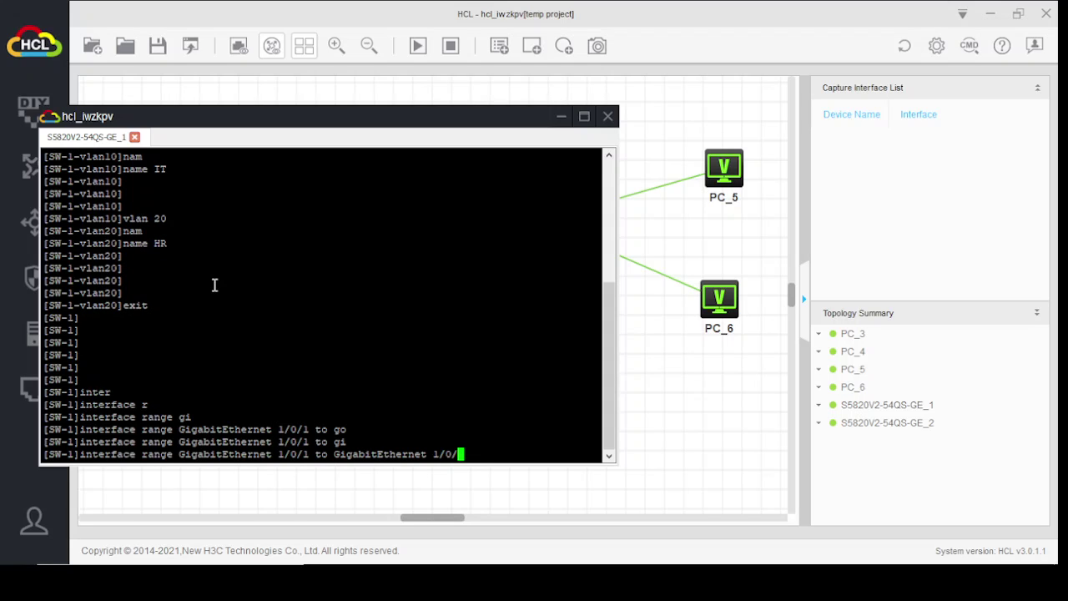
text(5)
key(Return)
key(Return)
key(Return)
key(Return)
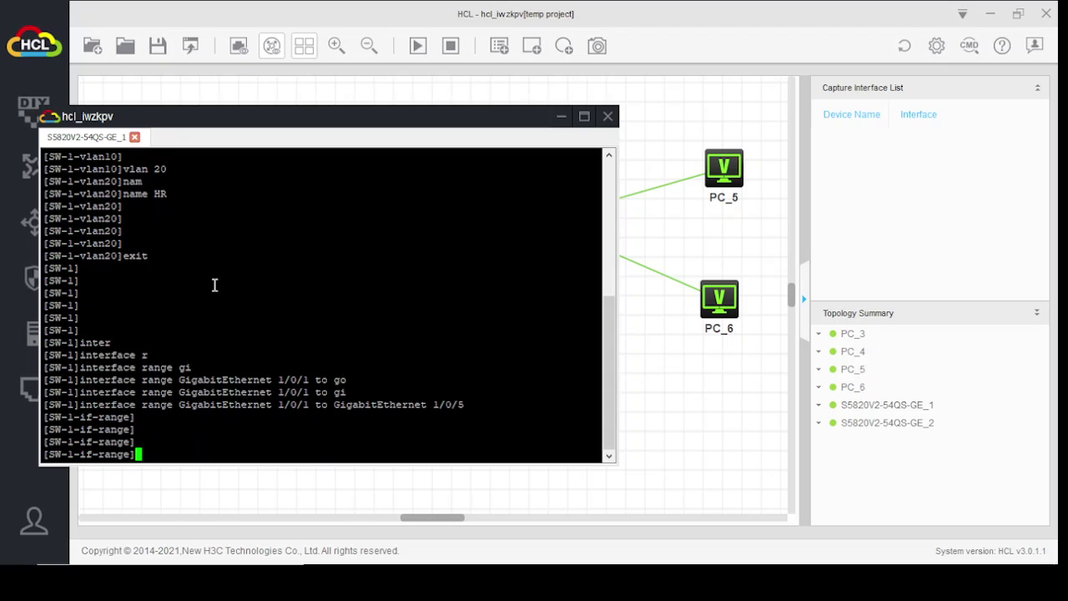
Set the link type of ports GigabitEthernet 1/0/1 to 1/0/5 to access
text(por)
key(Tab)
text(li)
key(Tab)
text(t)
key(Tab)
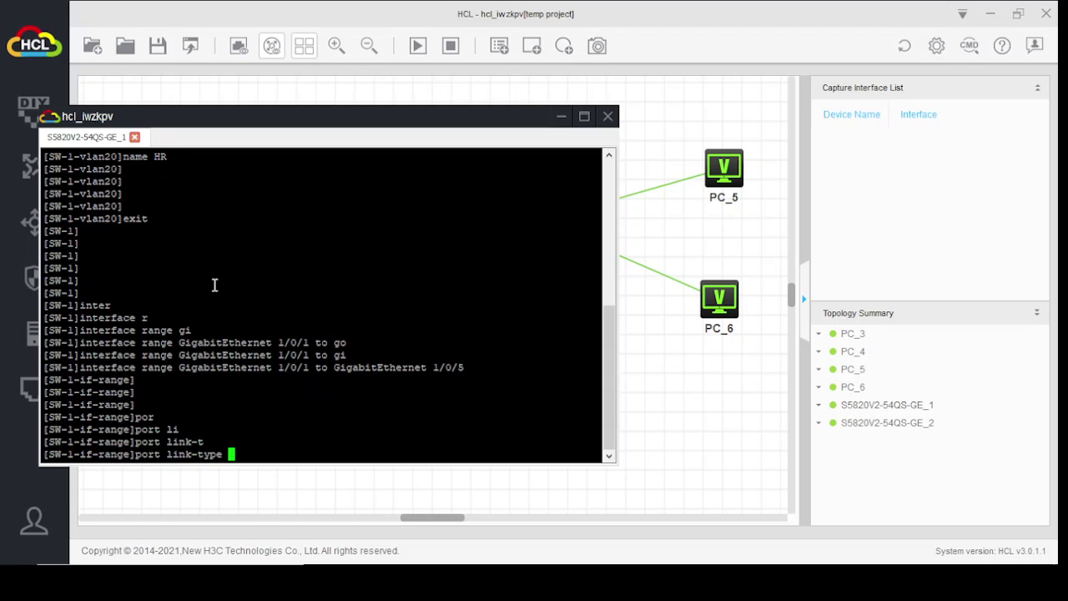
text(ac)
key(Tab)
key(Return)
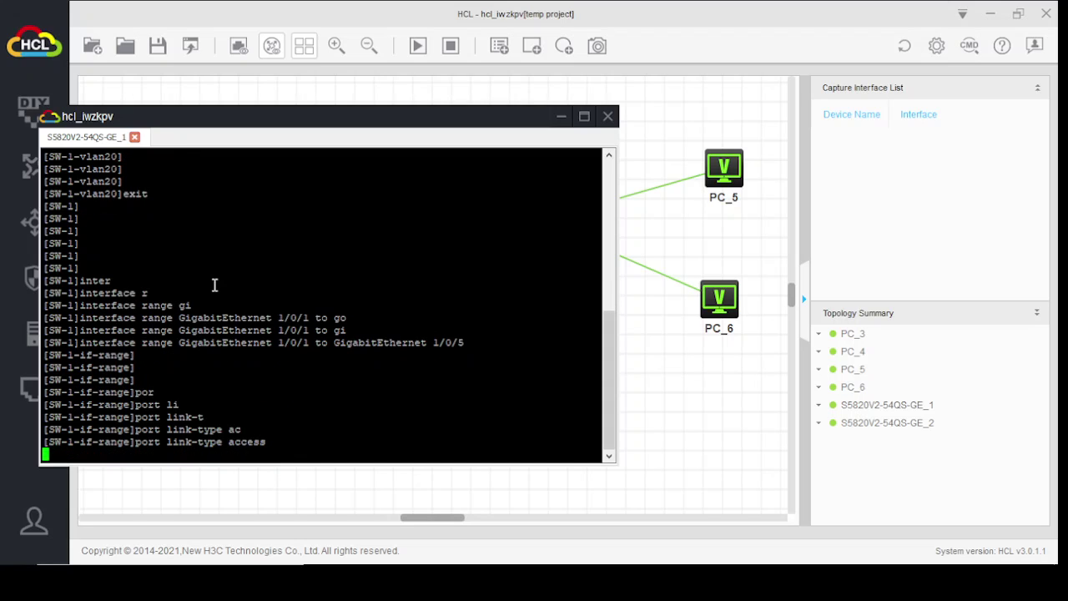
Assign the access ports GigabitEthernet 1/0/1 to 1/0/5 to VLAN 10 and exit to system view
text(por)
key(Tab)
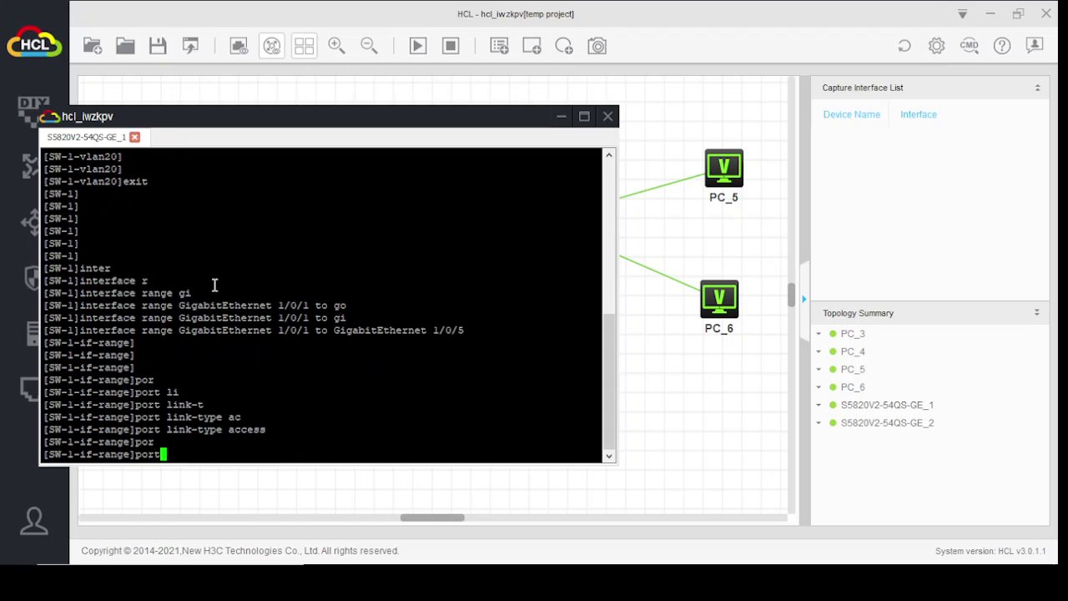
text(ac)
key(Tab)
text(vl)
key(Tab)
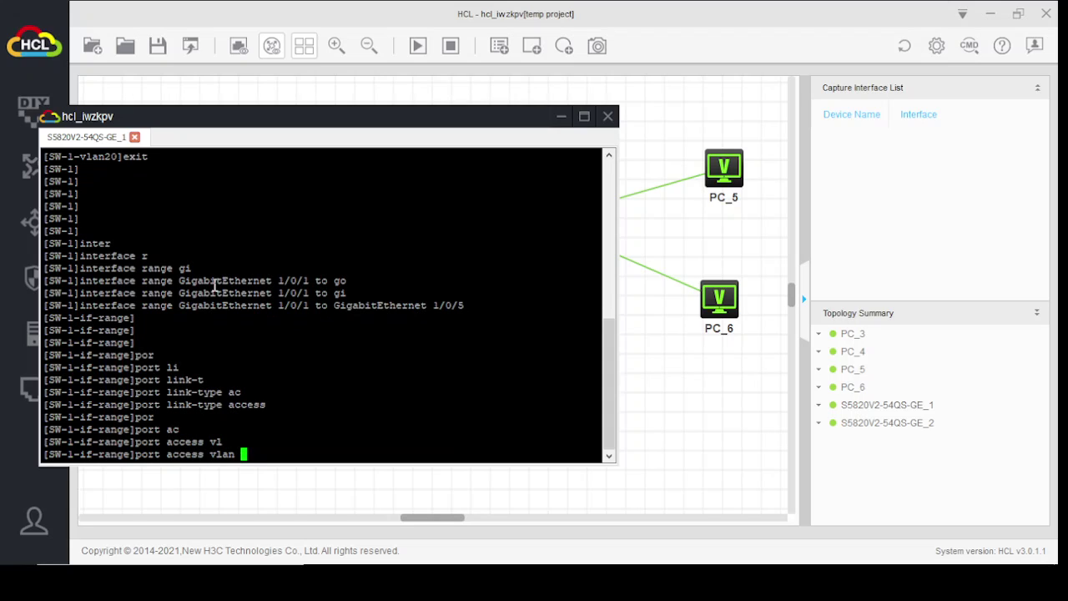
text(10)
key(Return)
text(exit)
key(Return)
key(Return)
key(Return)
Enter interface range view on SW-1 for GigabitEthernet 1/0/6 to GigabitEthernet 1/0/10
text(inter)
key(Tab)
text(r)
key(Tab)
text(gi)
key(Tab)
text(1/0/)
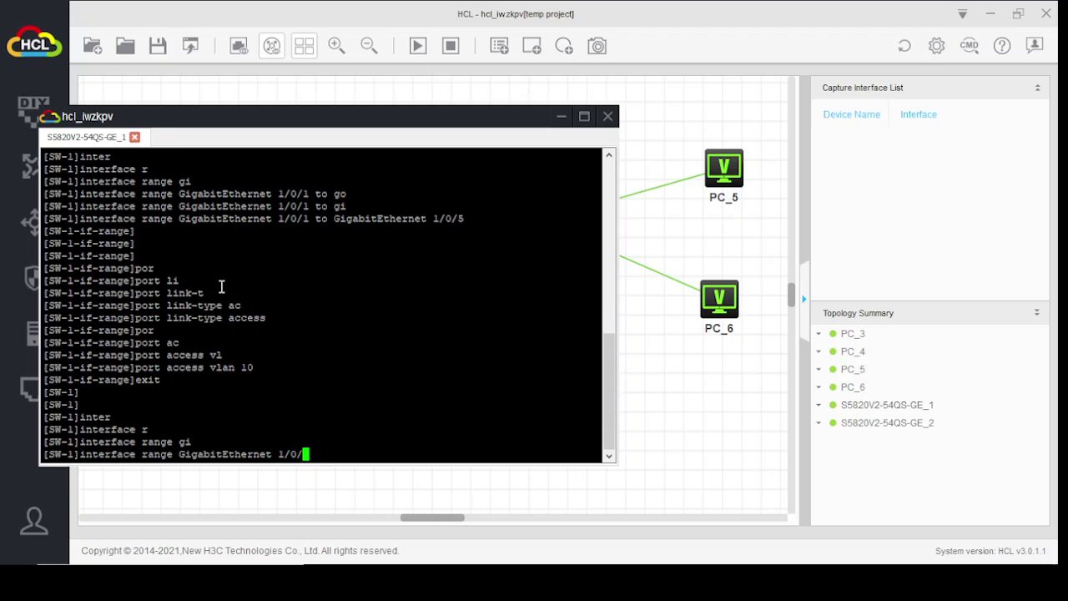
text(6 to Gigabi)
key(Tab)
text(1/0/)
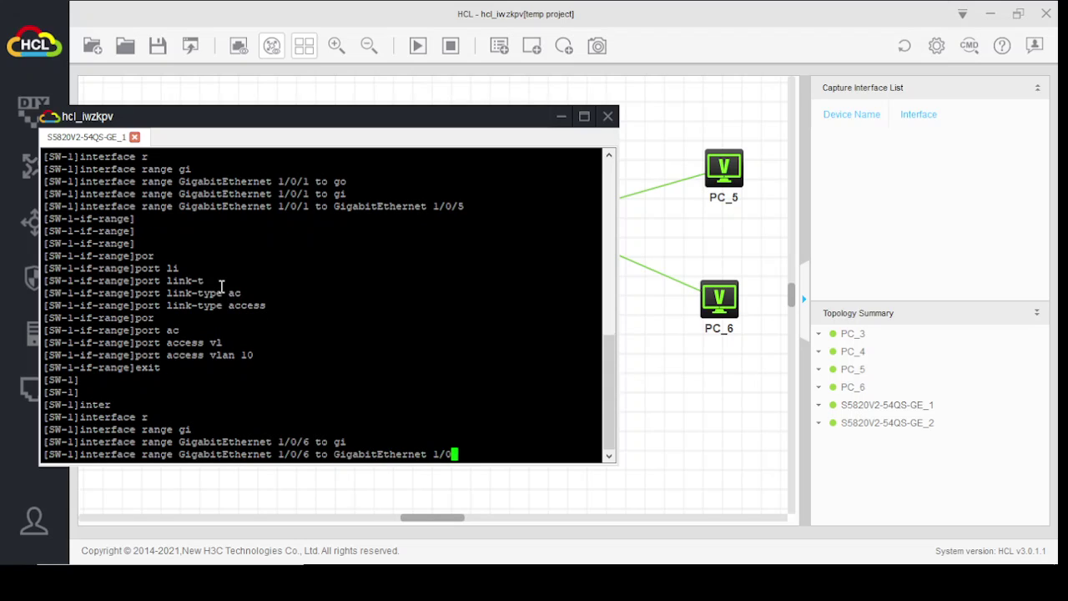
text(10)
key(Return)
key(Return)
key(Return)
Set the link type of ports GigabitEthernet 1/0/6 to 1/0/10 to access
text(por)
key(Tab)
text(lin)
key(Tab)
text(t)
key(Tab)
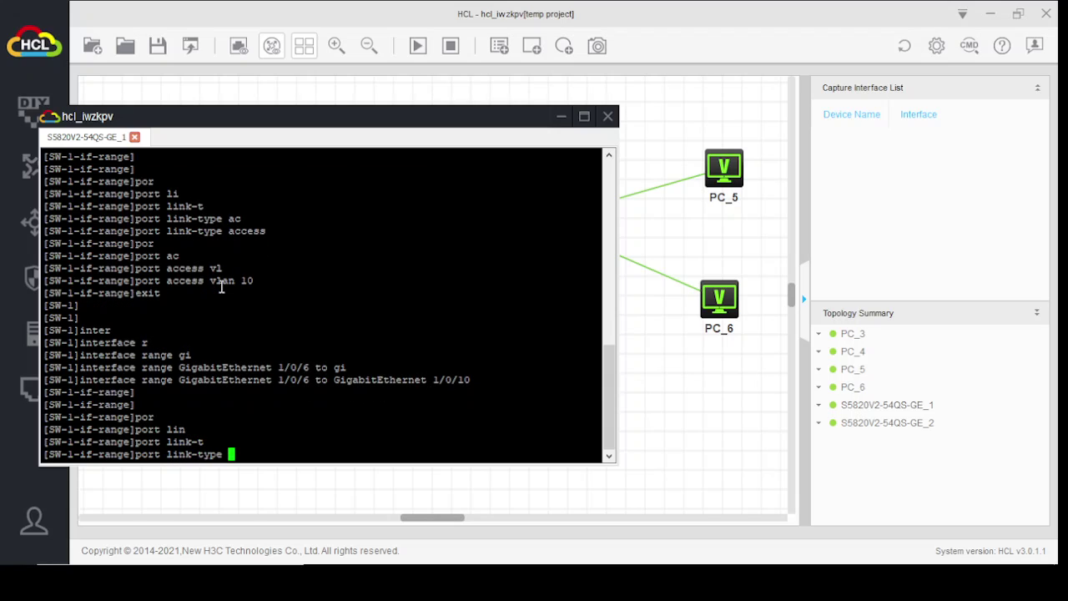
text(ac)
key(Tab)
key(Return)
key(Return)
key(Return)
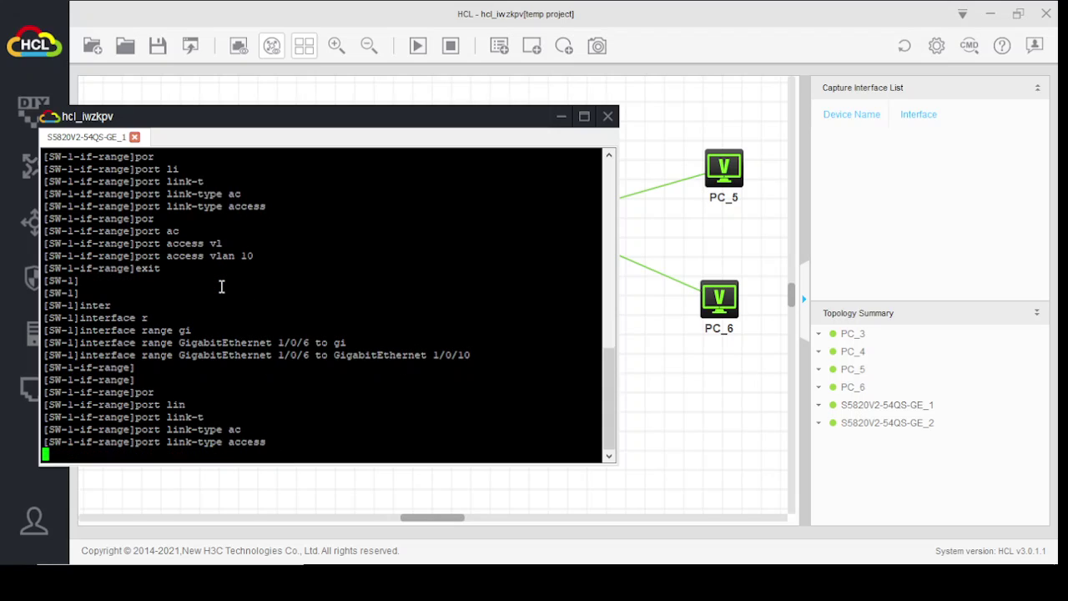
Assign the access ports GigabitEthernet 1/0/6 to 1/0/10 to VLAN 20 and quit to system view
text(port)
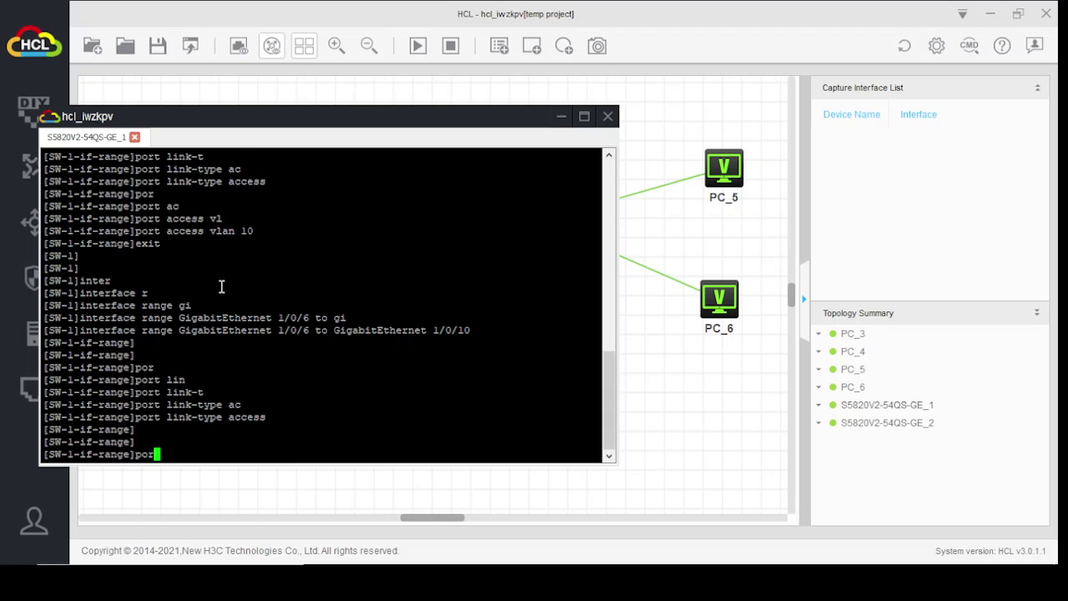
key(Tab)
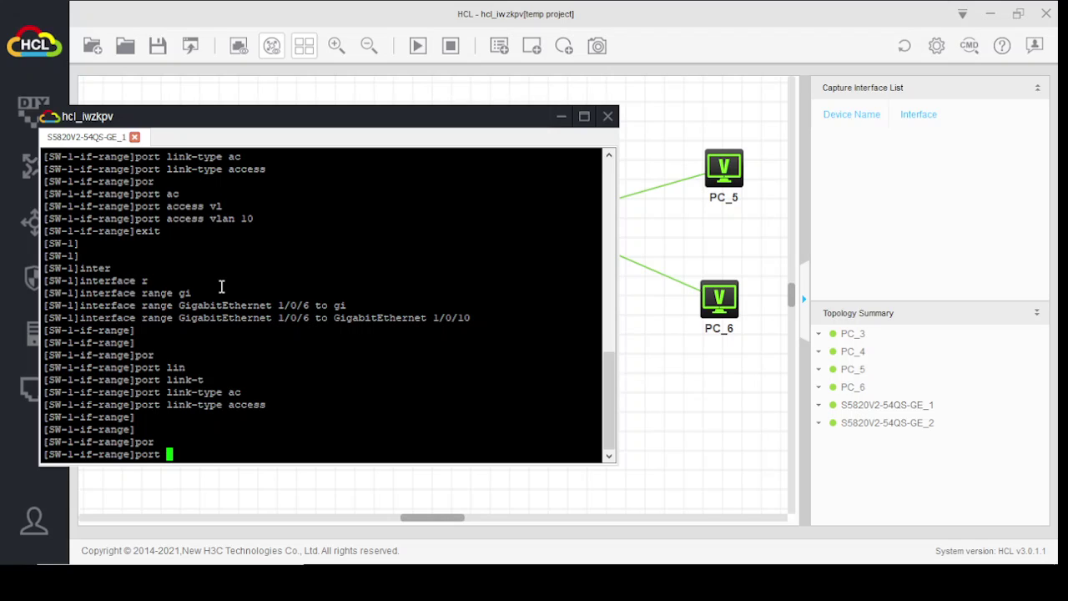
text(ac)
key(Tab)
text(v)
key(Tab)
text(20)
key(Return)
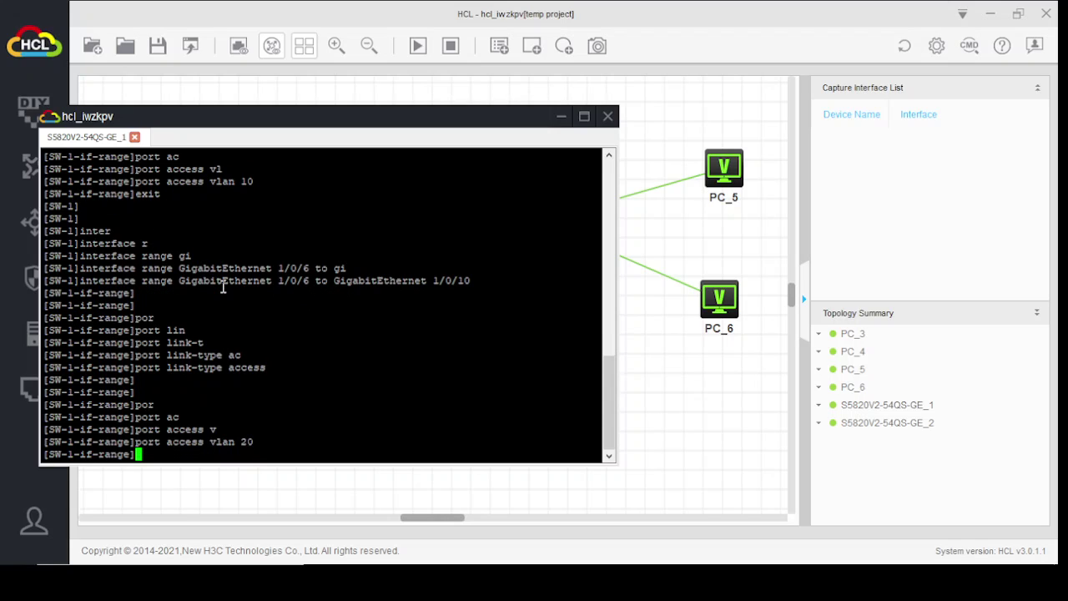
text(exit)
key(BackSpace)
key(BackSpace)
key(BackSpace)
key(BackSpace)
text(quit)
key(Return)
key(Return)
key(Return)
key(Return)
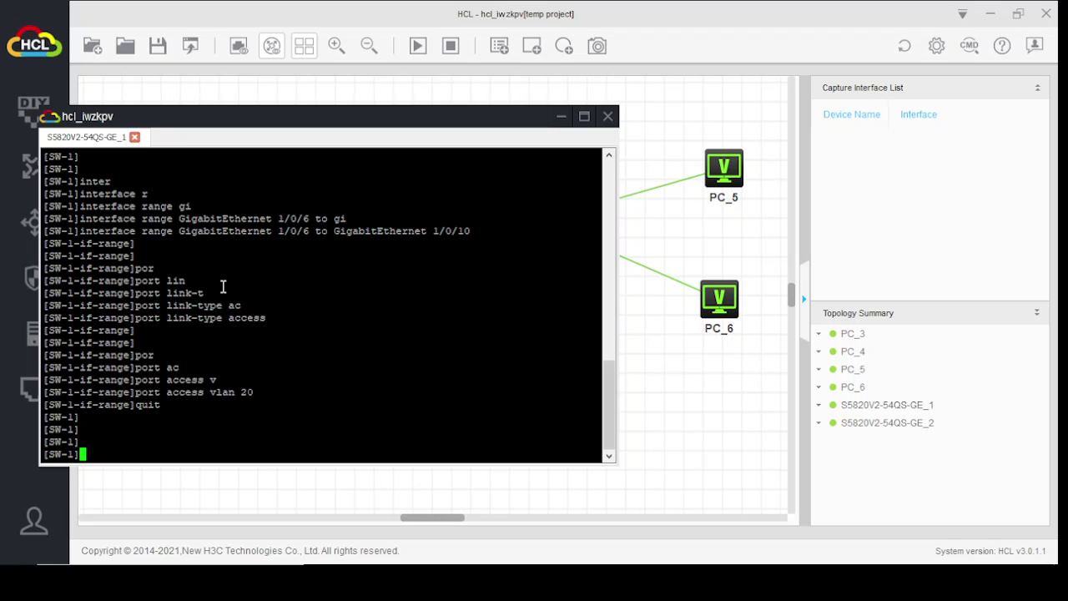
Enter interface view on SW-1 for GigabitEthernet 1/0/48
text(inter)
key(Tab)
text(gi)
key(Tab)
text(1/0/48)
key(Return)
key(Return)
key(Return)
key(Return)
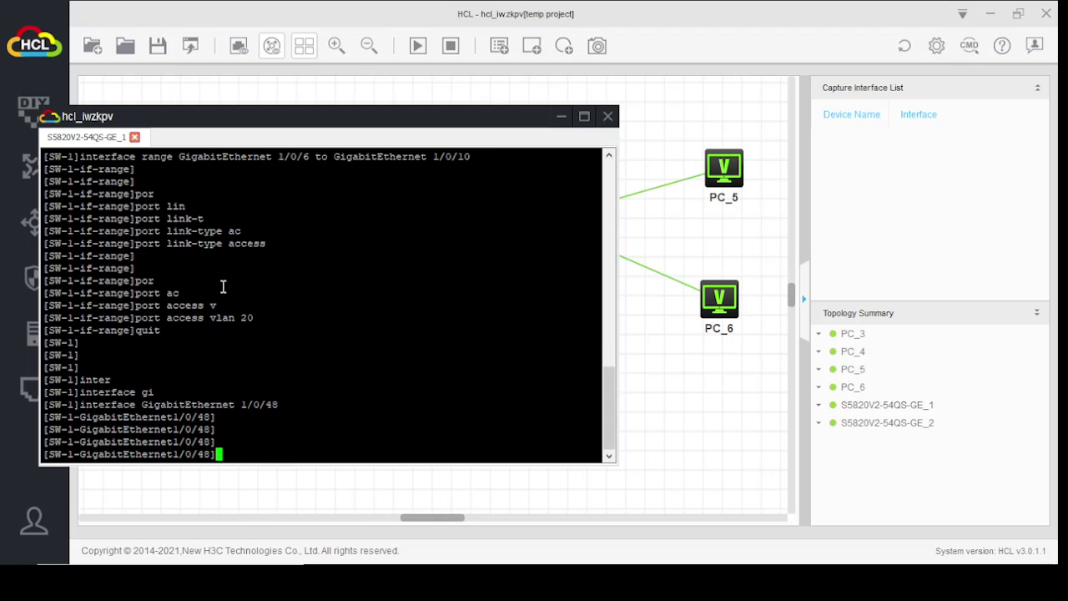
Set the link type of port GigabitEthernet 1/0/48 to trunk
text(por)
key(Tab)
text(li)
key(Tab)
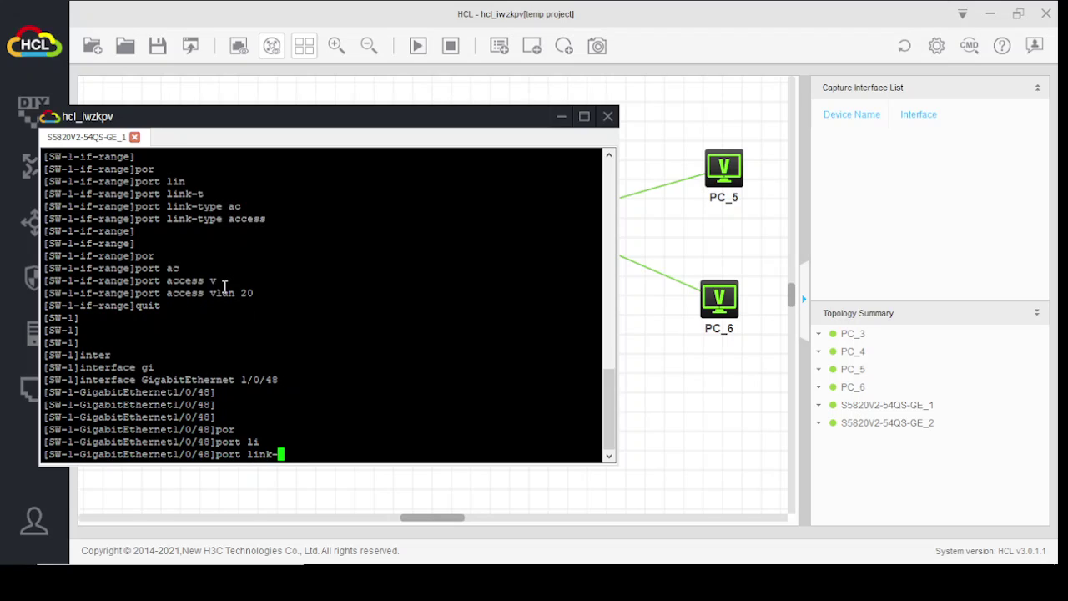
text(t)
key(Tab)
text(tr)
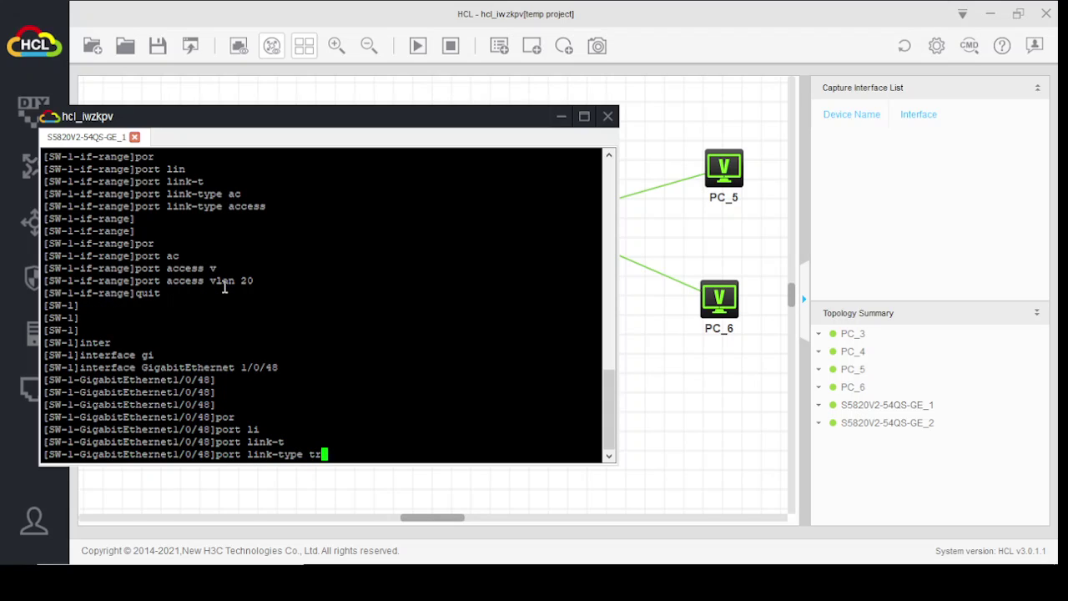
key(Tab)
key(Return)
List the port trunk command options and permit VLANs 10 and 20 on trunk port GigabitEthernet 1/0/48
text(por)
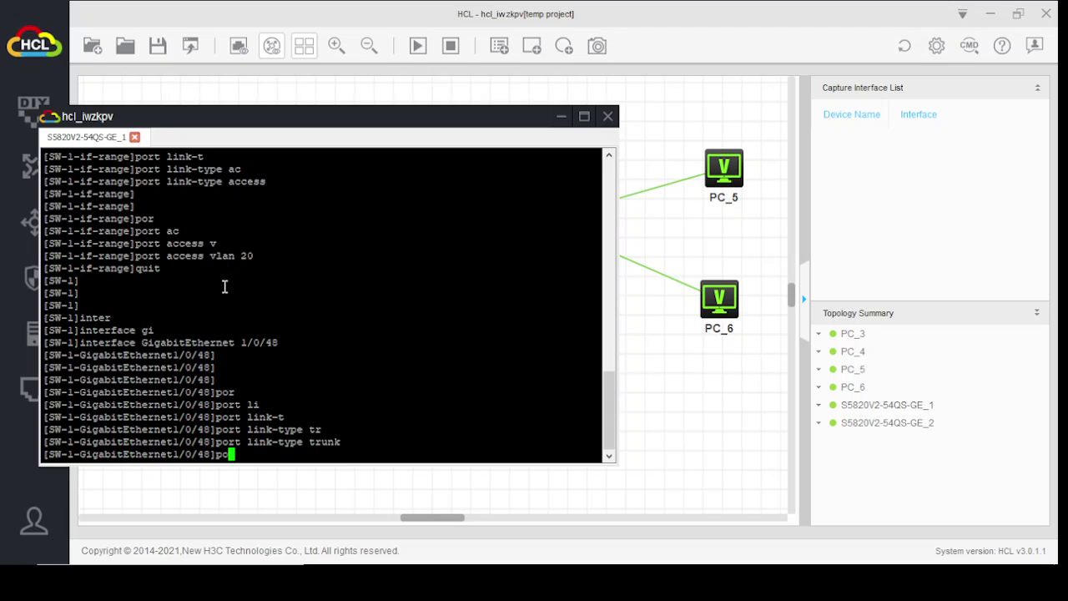
key(Tab)
text(tr)
key(Tab)
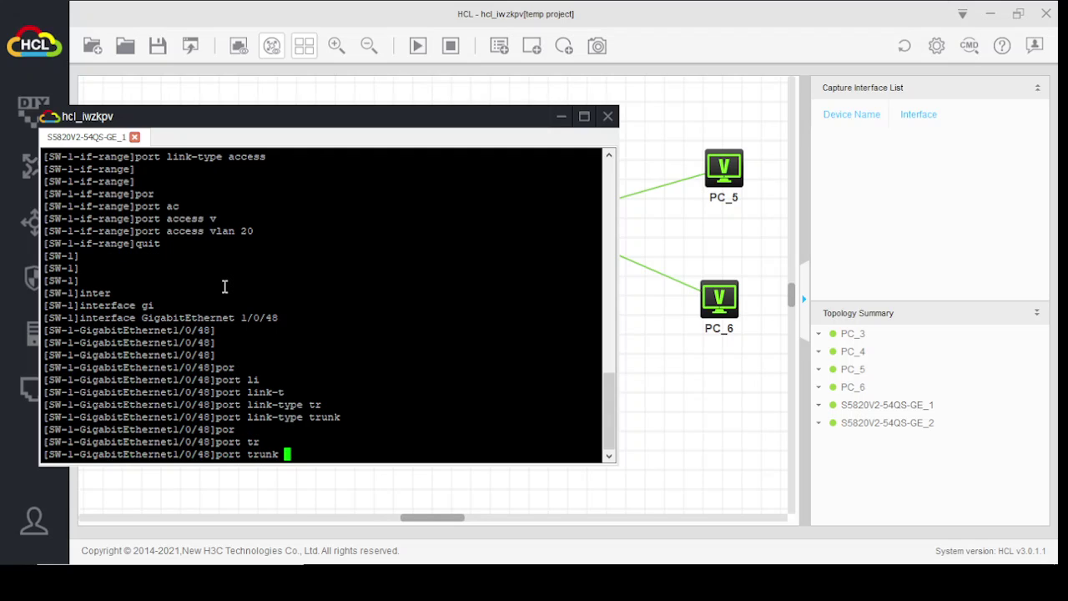
text(?)
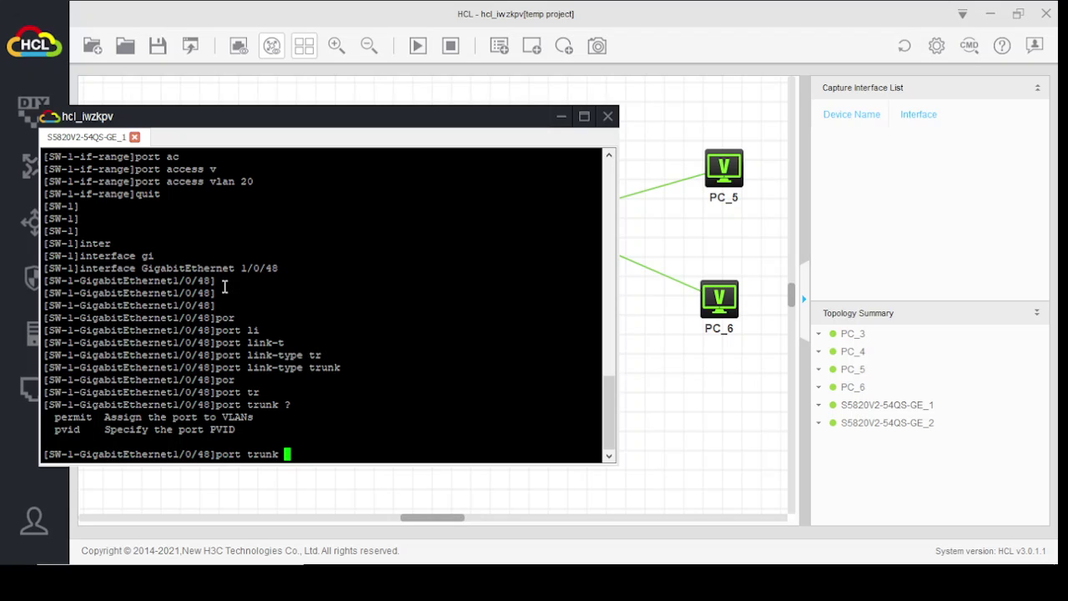
text(per)
key(Tab)
text(vl)
key(Tab)
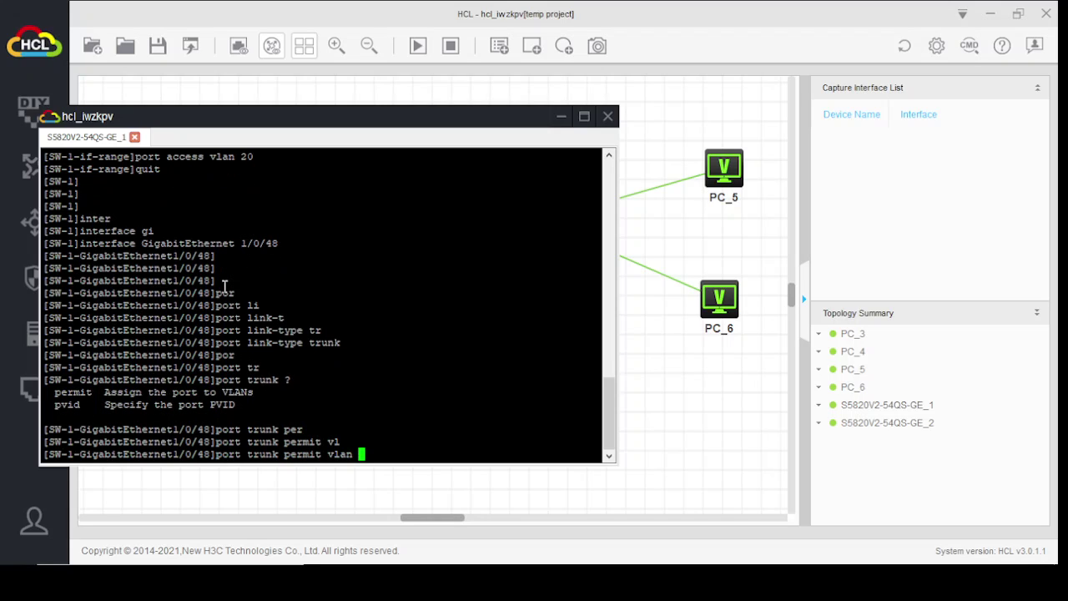
text(10)
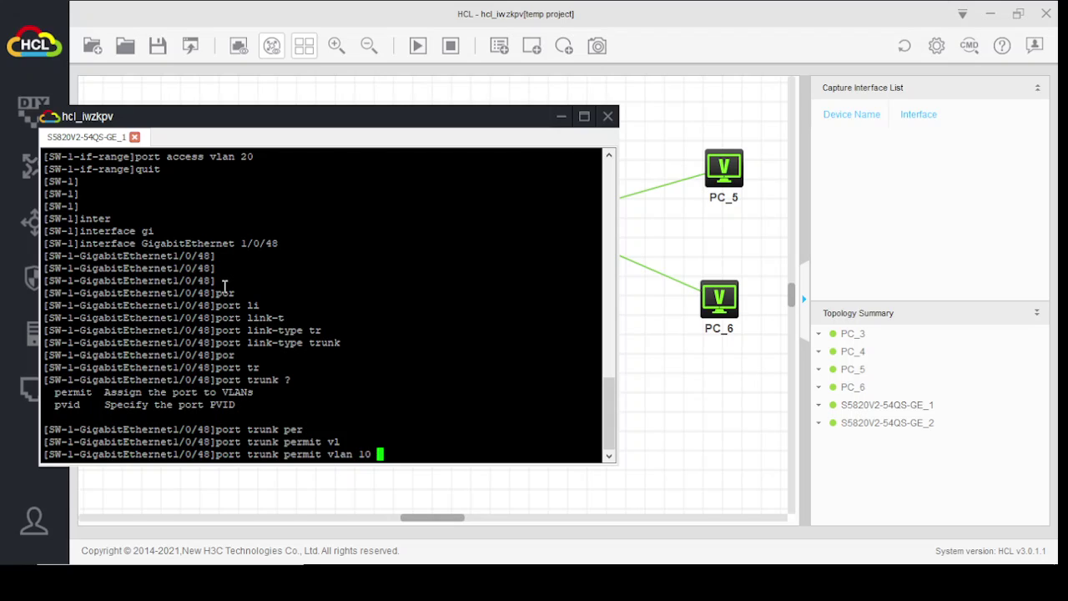
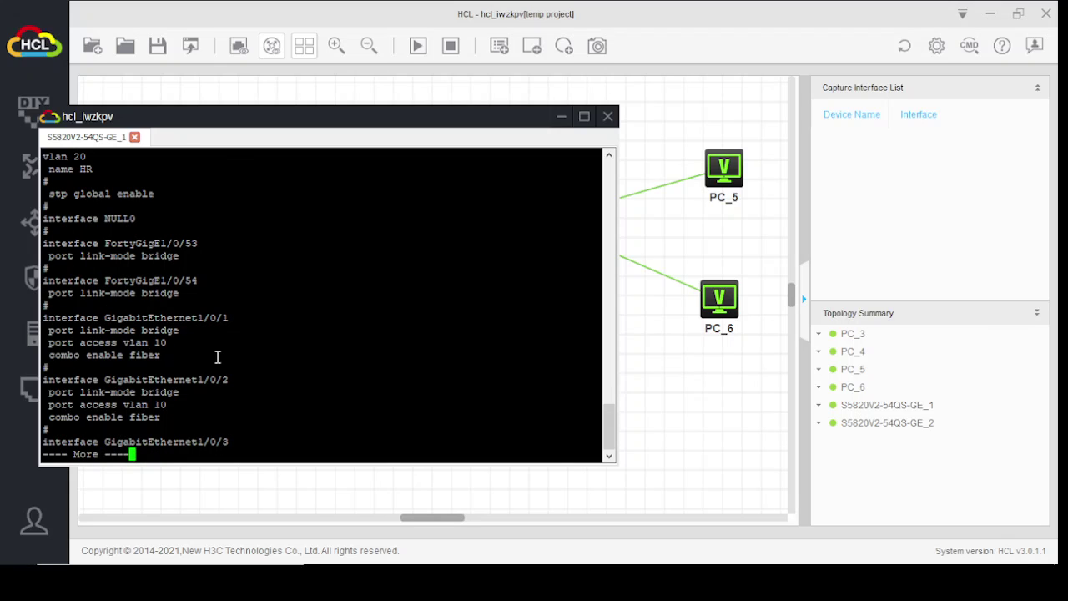
Examine the VLAN assignments of GigabitEthernet 1/0/1 to 1/0/10 in SW-1's displayed configuration
key(space)
scroll(240, 233, up, 8)
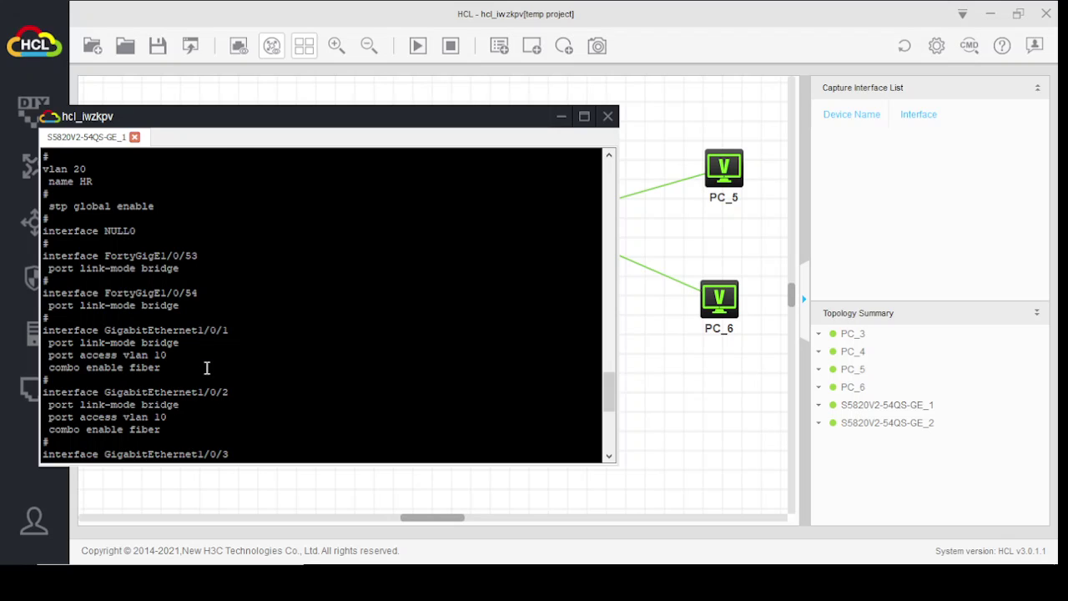
scroll(210, 368, down, 8)
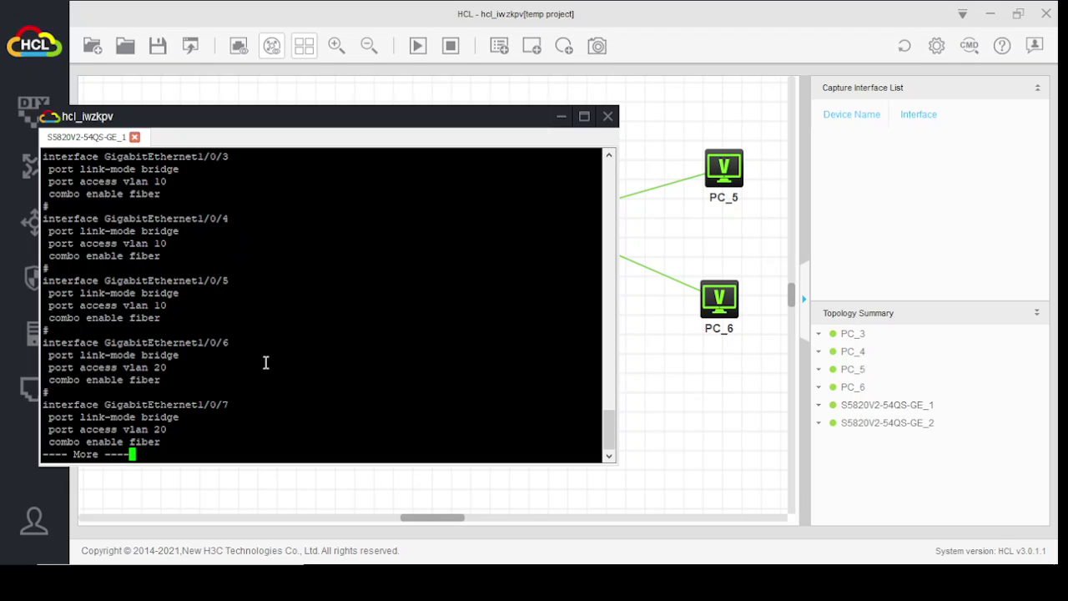
key(space)
scroll(262, 279, up, 10)
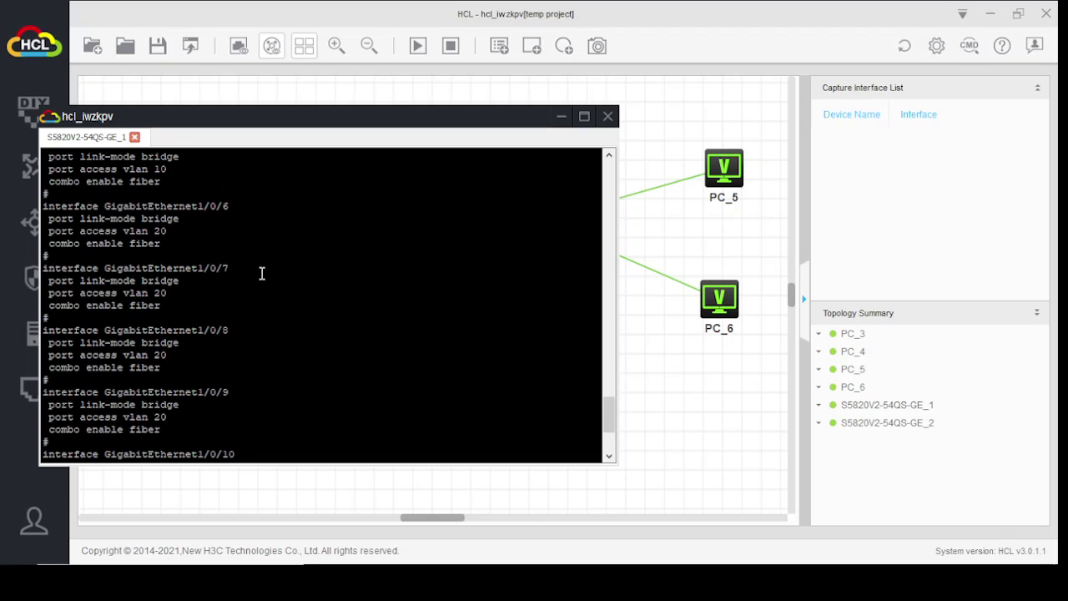
scroll(262, 274, down, 4)
scroll(185, 441, down, 10)
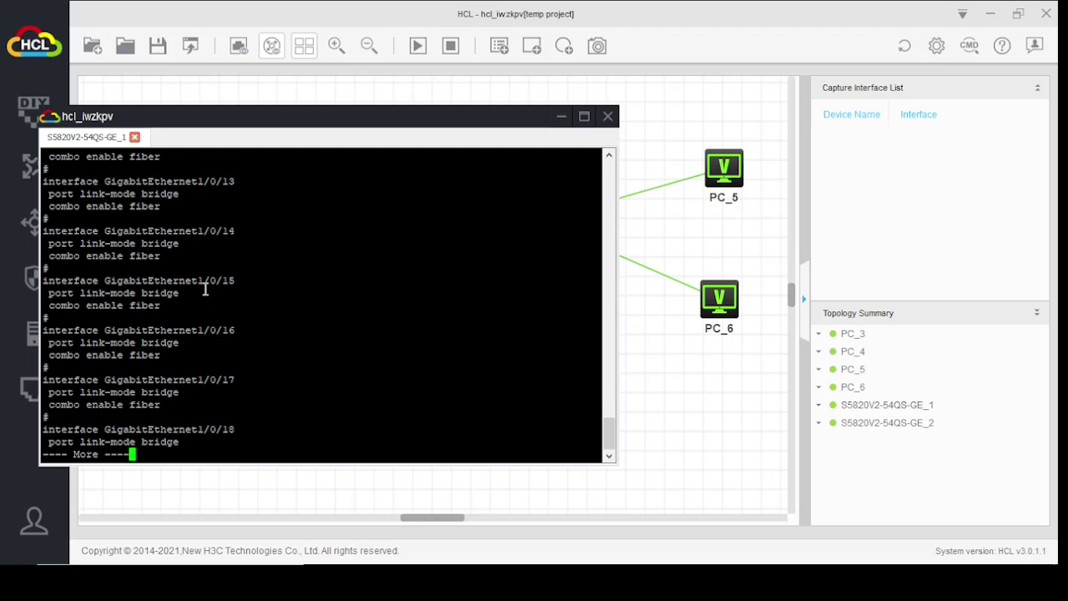
scroll(221, 234, up, 4)
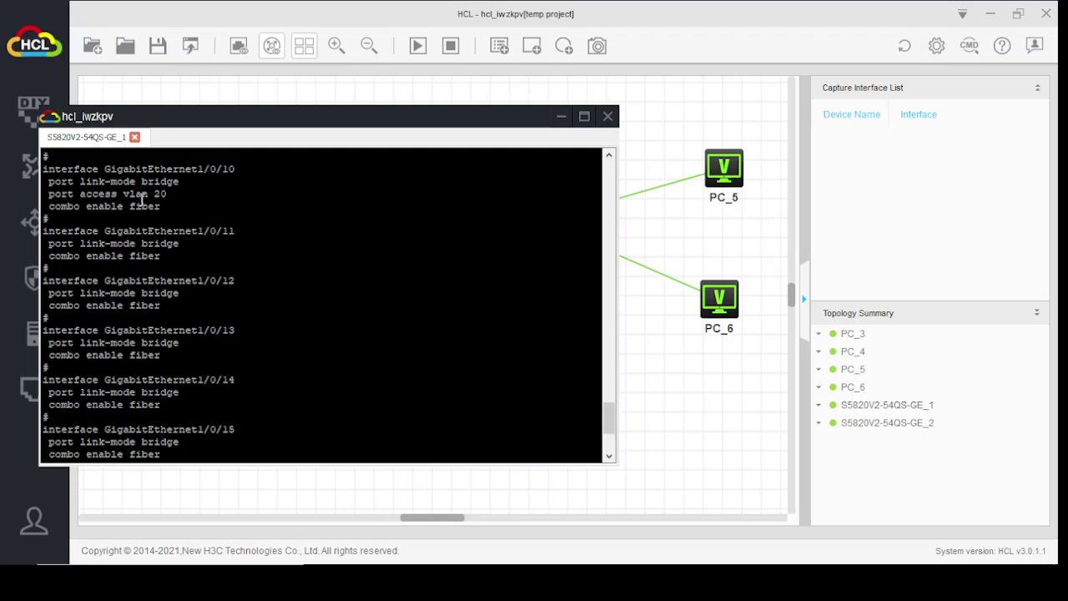
scroll(339, 388, down, 4)
Check the trunk settings of GigabitEthernet 1/0/48 in the configuration listing and page through to its end, returning to the prompt
key(space)
key(space)
key(space)
key(space)
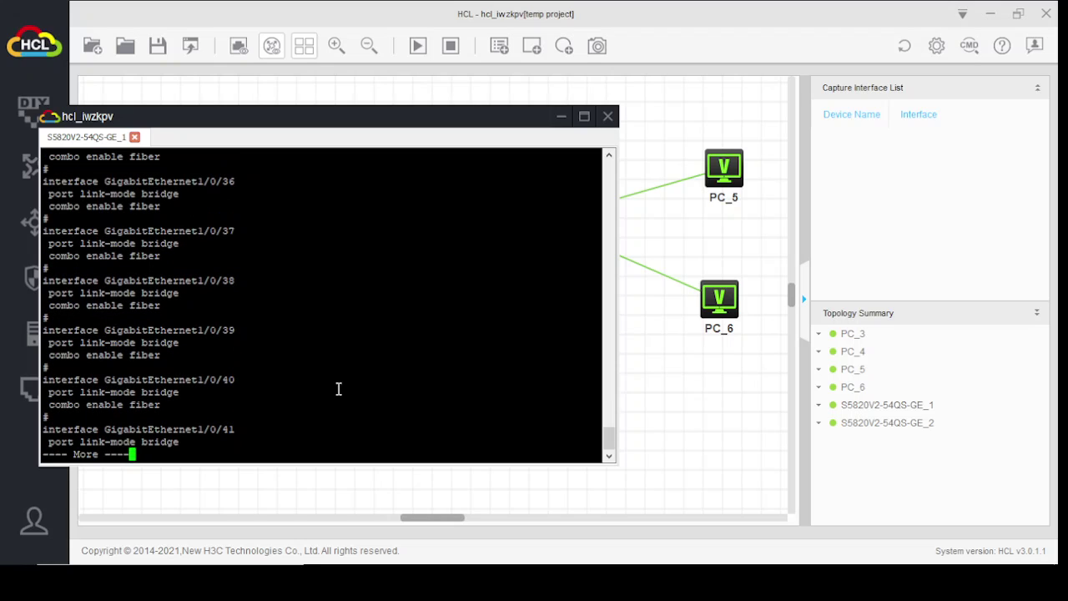
key(space)
key(space)
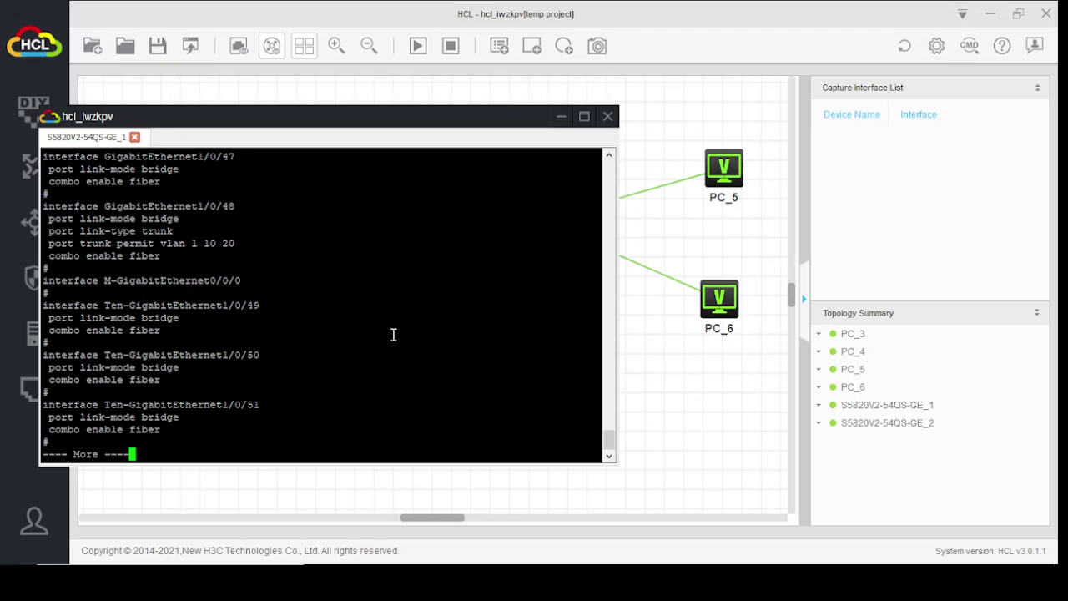
key(space)
key(space)
key(space)
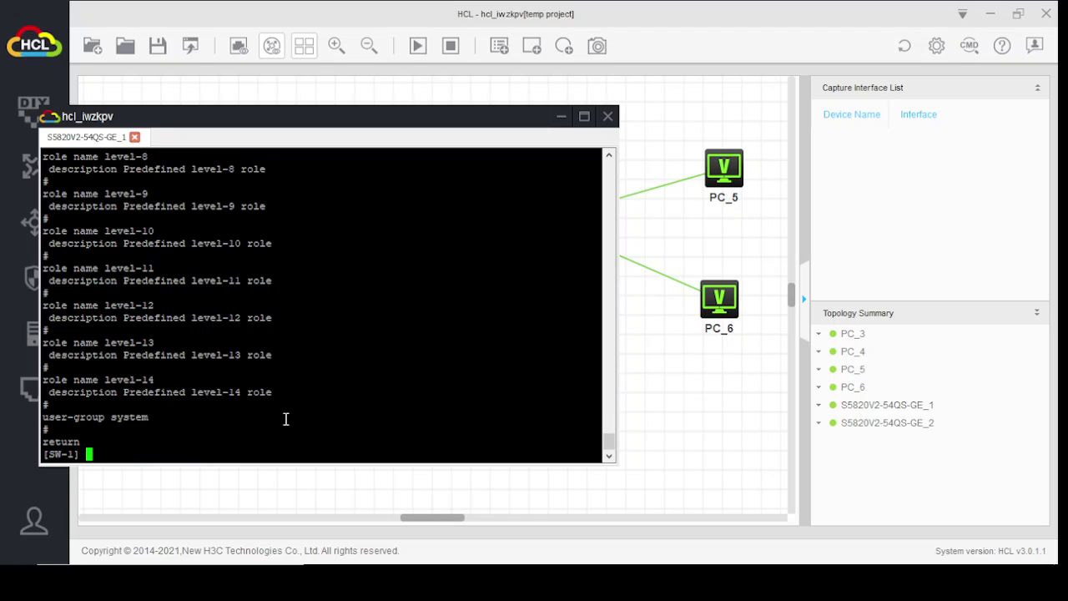
key(Return)
key(Return)
key(Return)
key(Return)
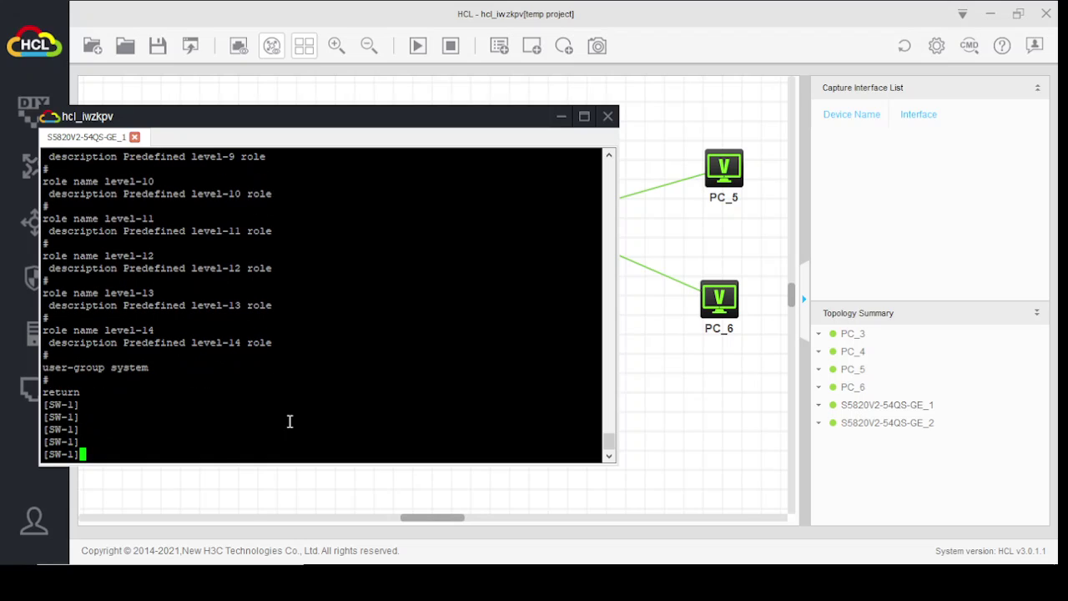
Save SW-1's current configuration to the device, keeping the existing startup file name
text(save)
key(Tab)
key(Return)
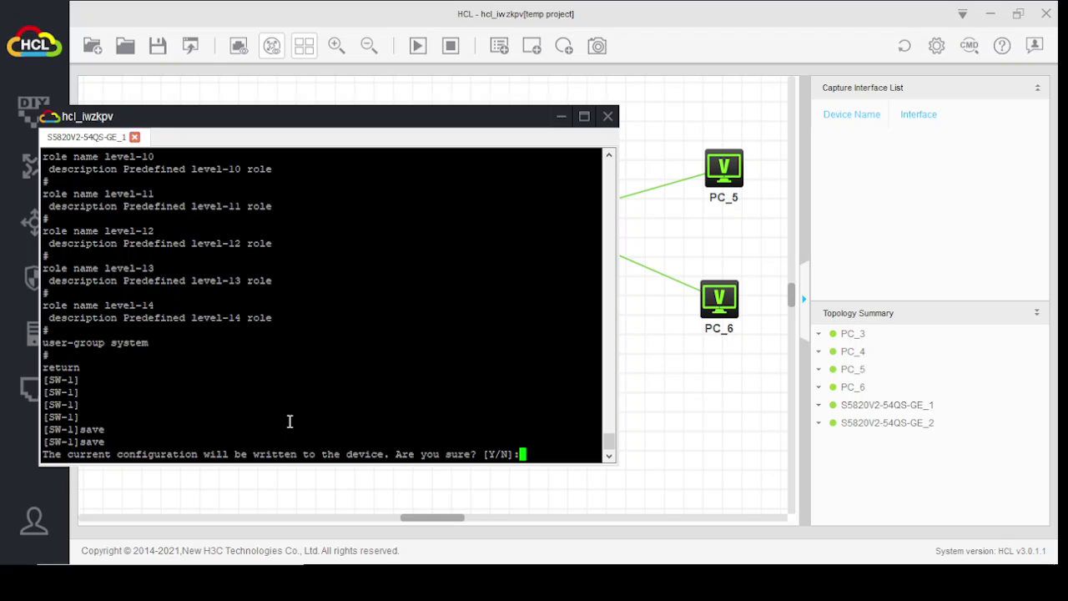
text(y)
key(Return)
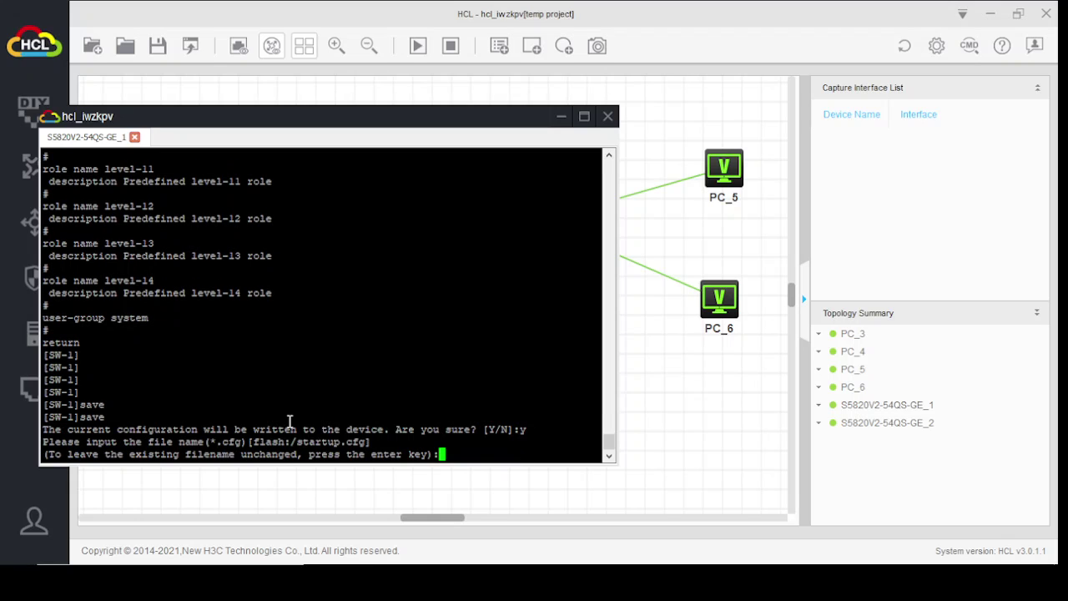
key(Return)
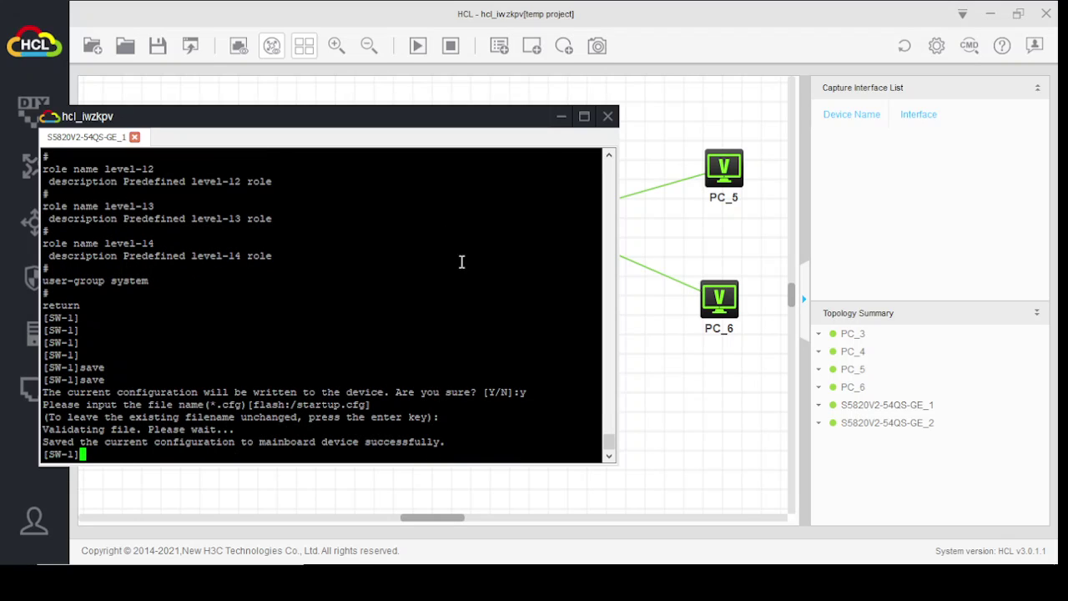
Open the command line of switch S5820V2-54QS-GE_2 and abort its automatic configuration to reach the prompt
click(561, 118)
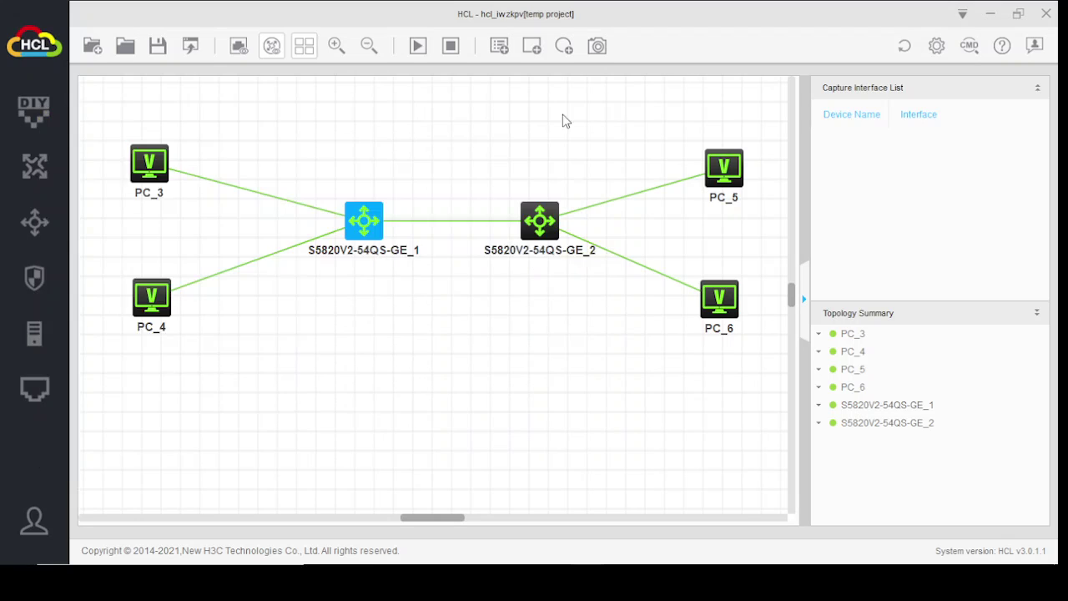
click(535, 224)
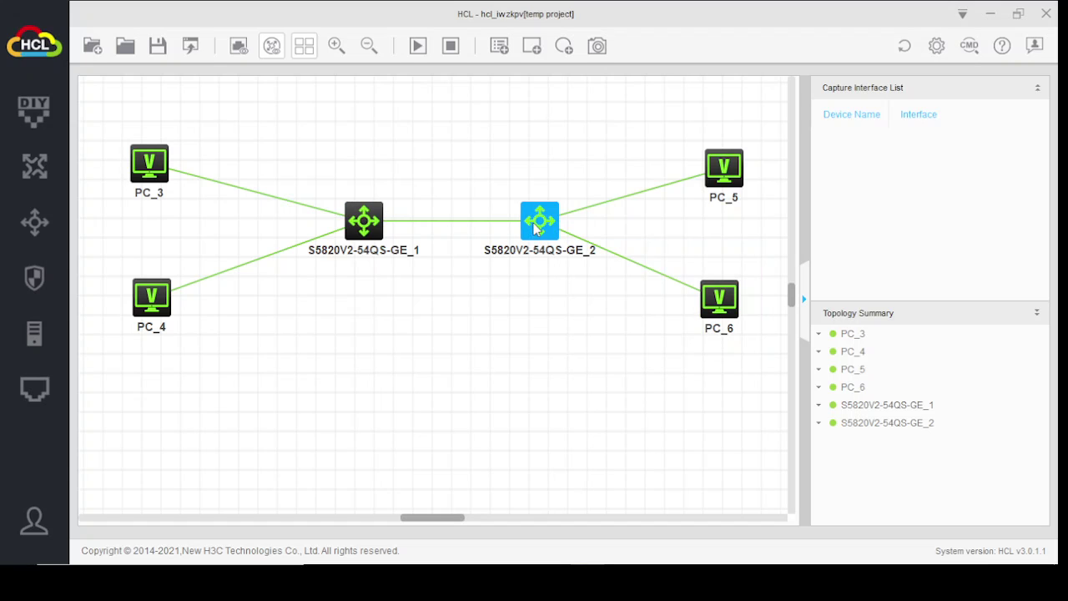
right_click(547, 215)
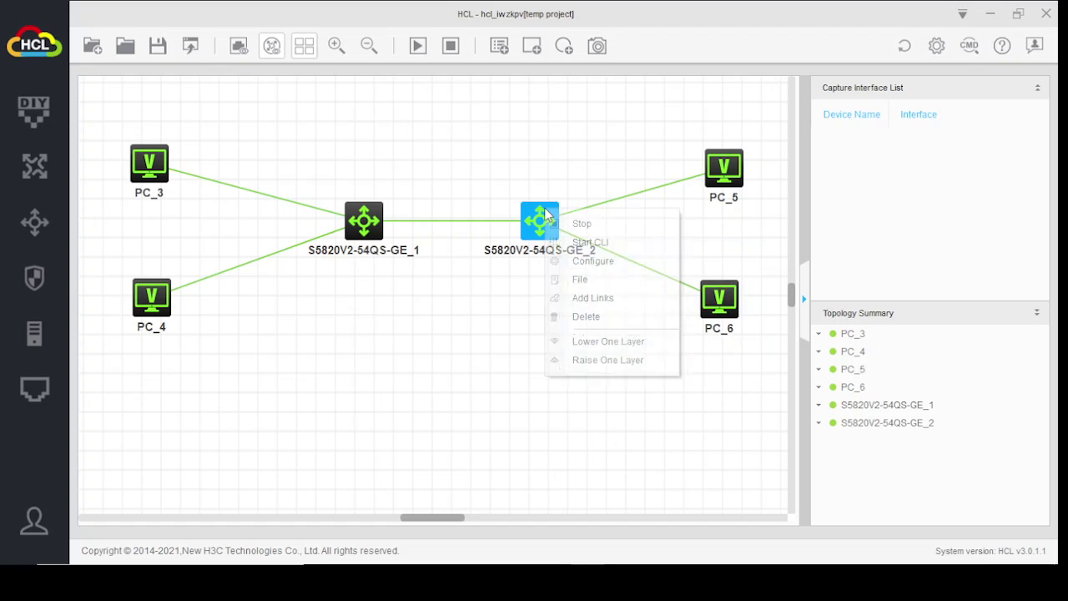
click(584, 241)
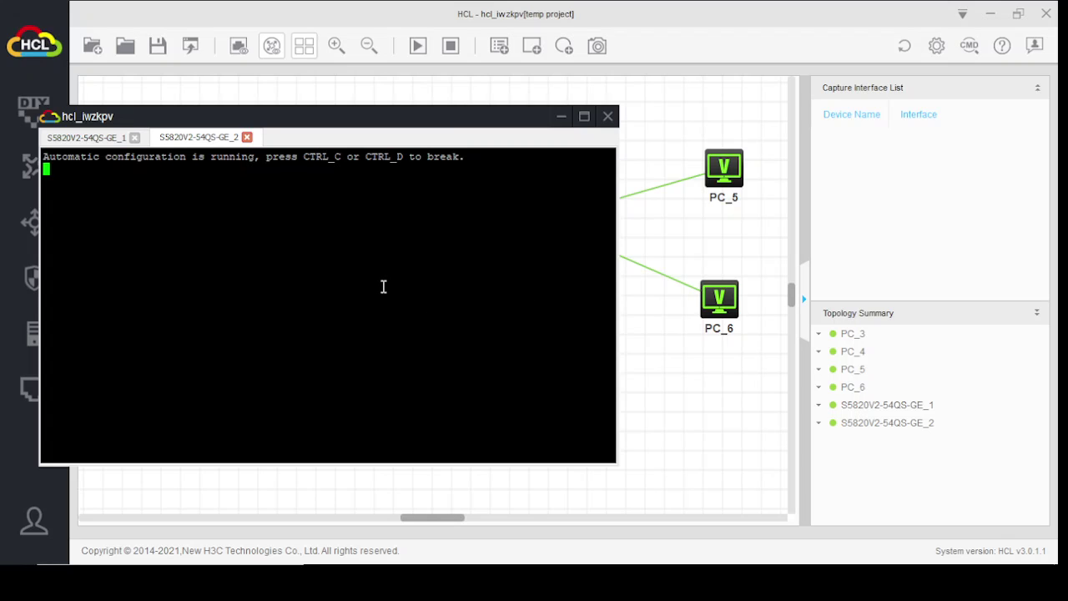
key(ctrl+c)
key(Return)
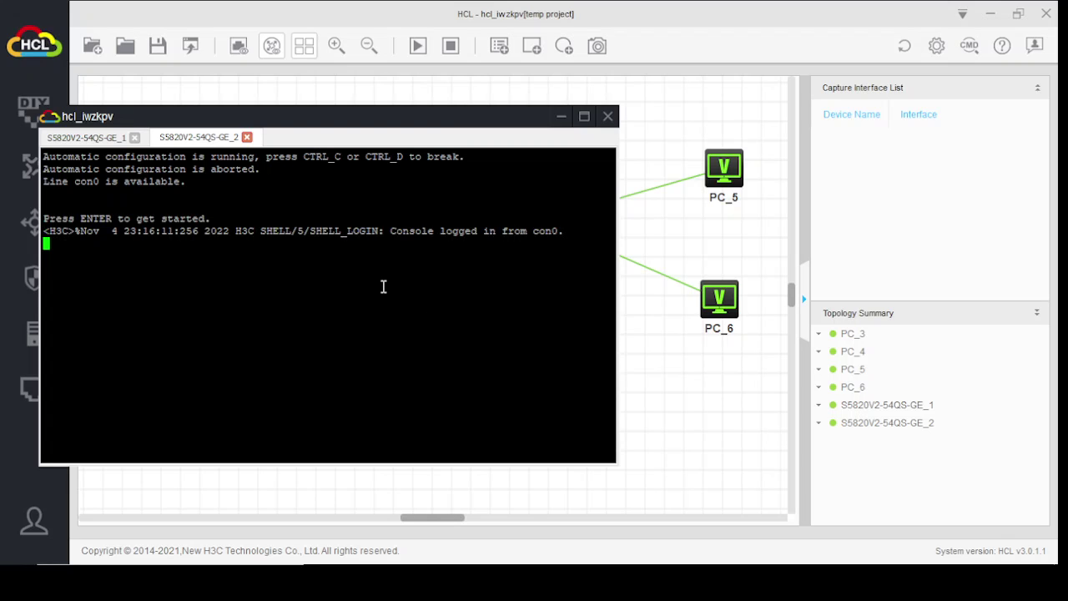
Enter system view on the second switch and set its hostname to SW-2
text(sy)
key(Tab)
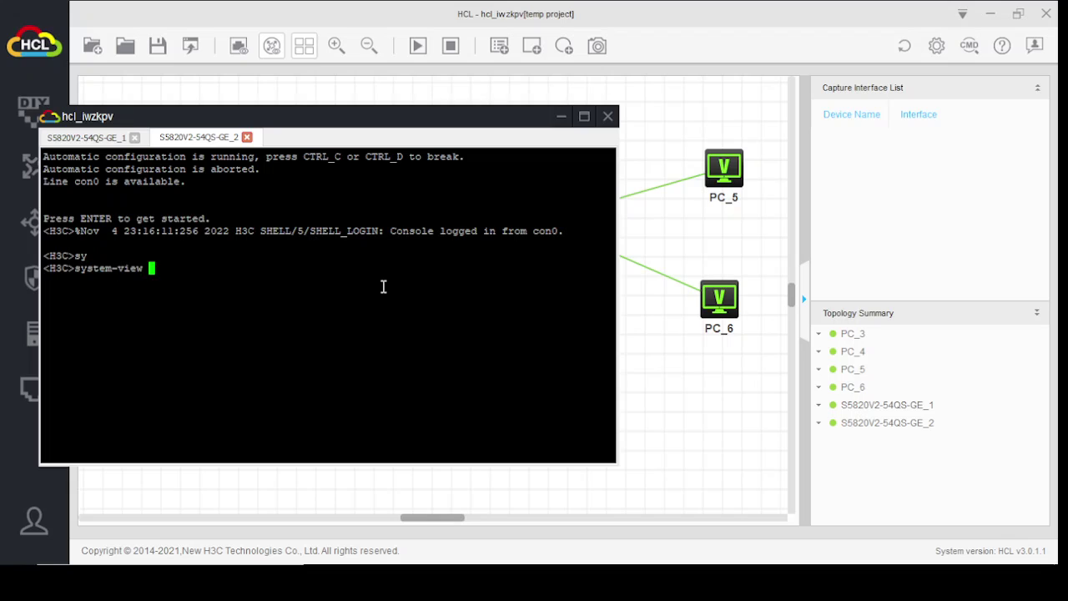
key(Return)
key(Return)
key(Return)
key(Return)
text(ho)
key(Tab)
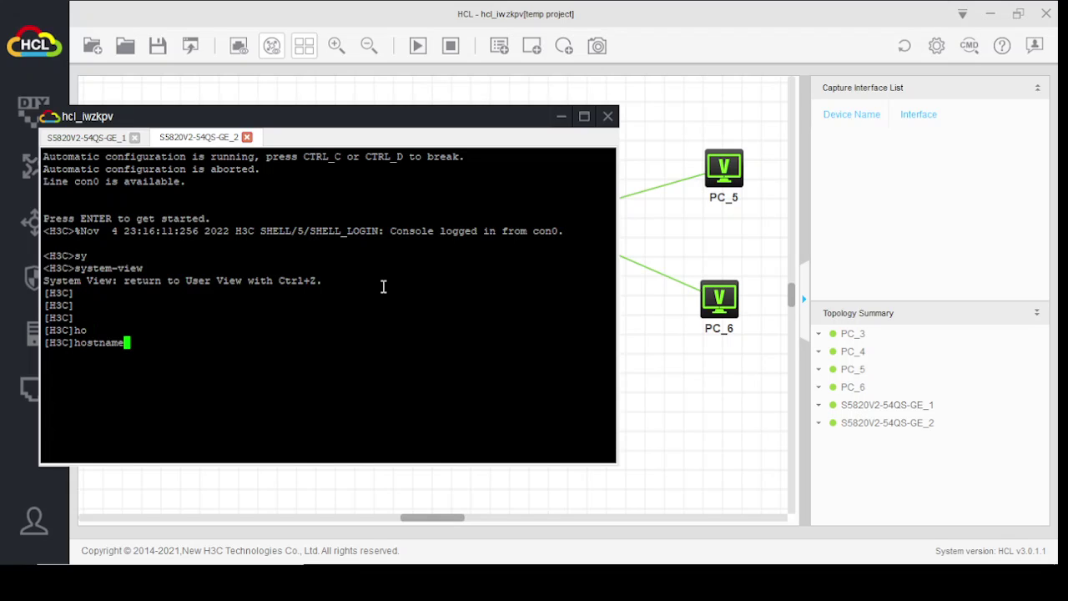
text(SW-1)
key(Return)
key(Return)
key(Return)
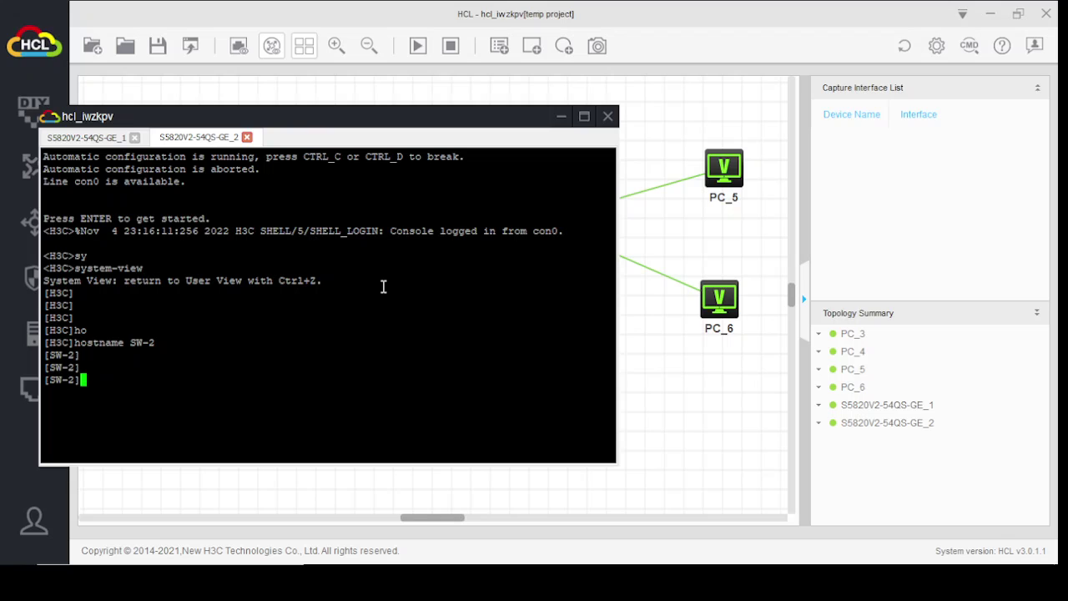
Create VLAN 10 on SW-2 and name it IT
text(vlan 10)
key(Return)
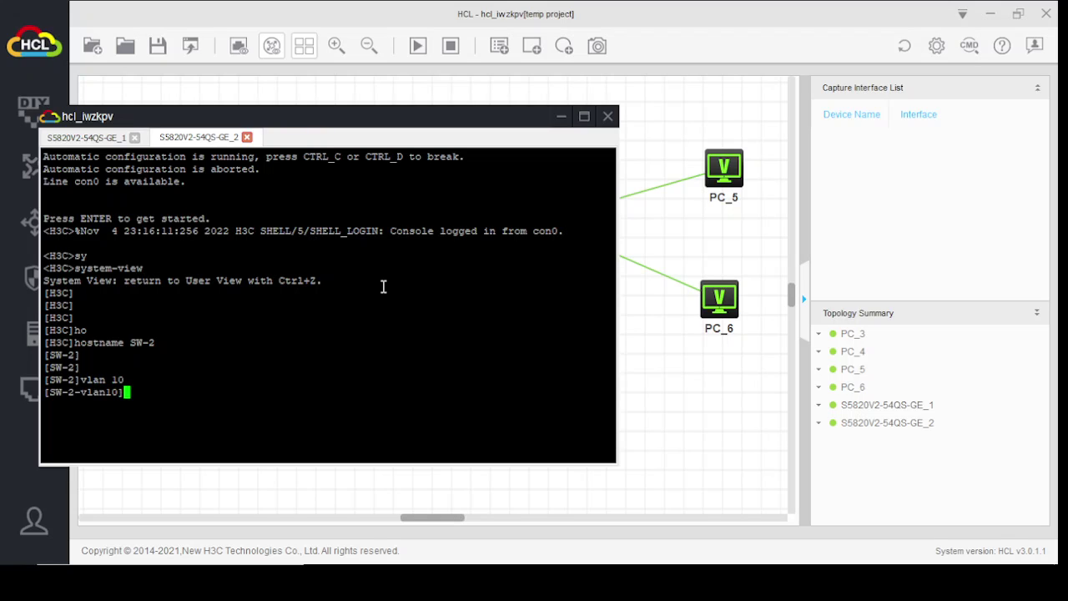
text(nam)
key(Tab)
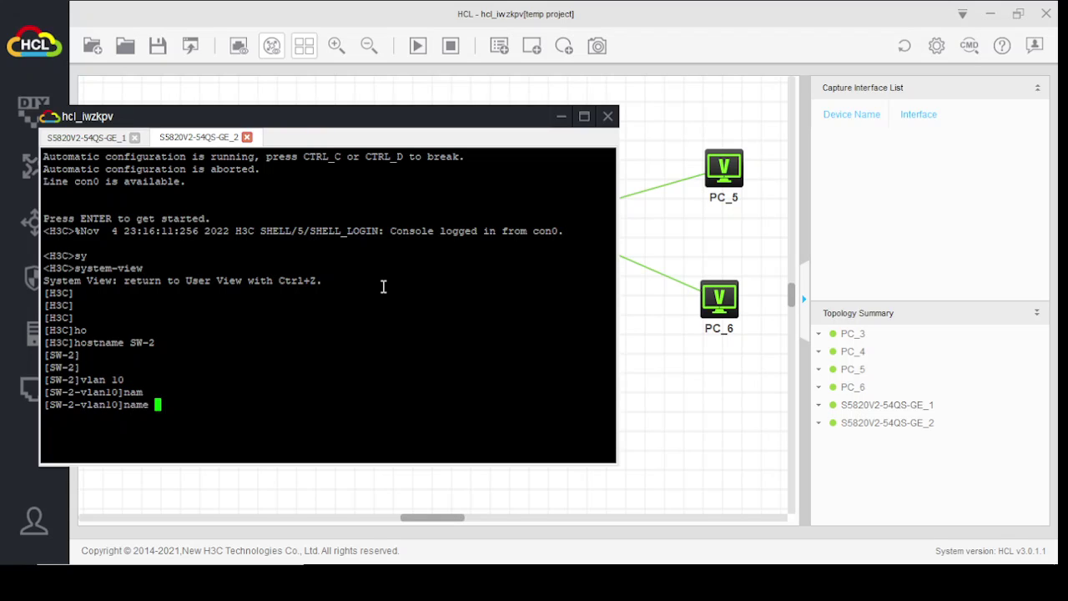
text(IT)
key(Return)
Create VLAN 20 on SW-2, name it HR and return to system view
text(vlan10]vlan)
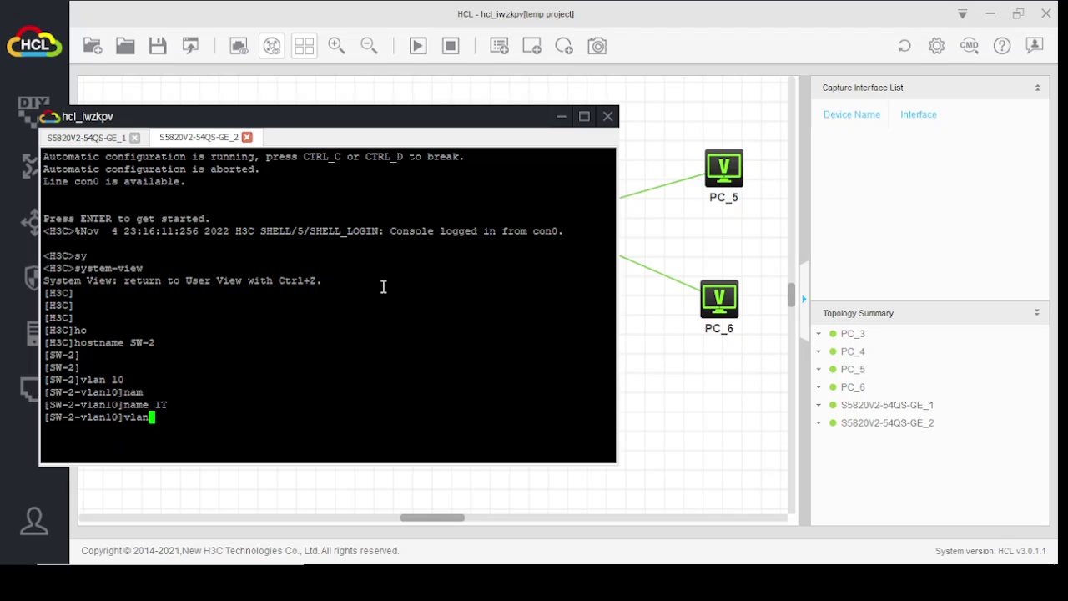
key(Tab)
text(20)
key(Return)
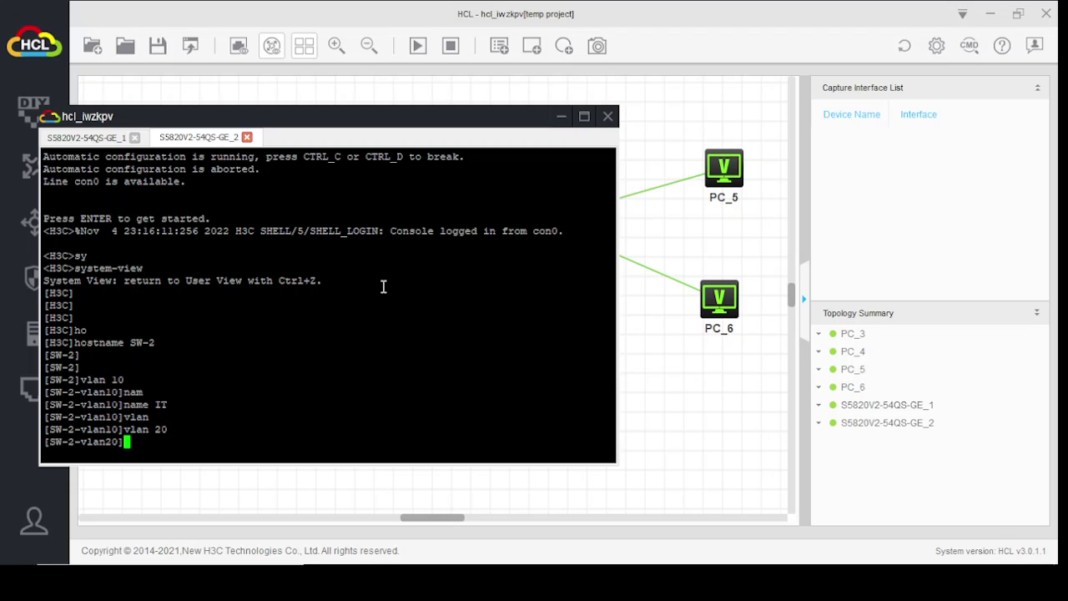
text(nam)
key(Tab)
text(HR)
key(Return)
key(Return)
key(Return)
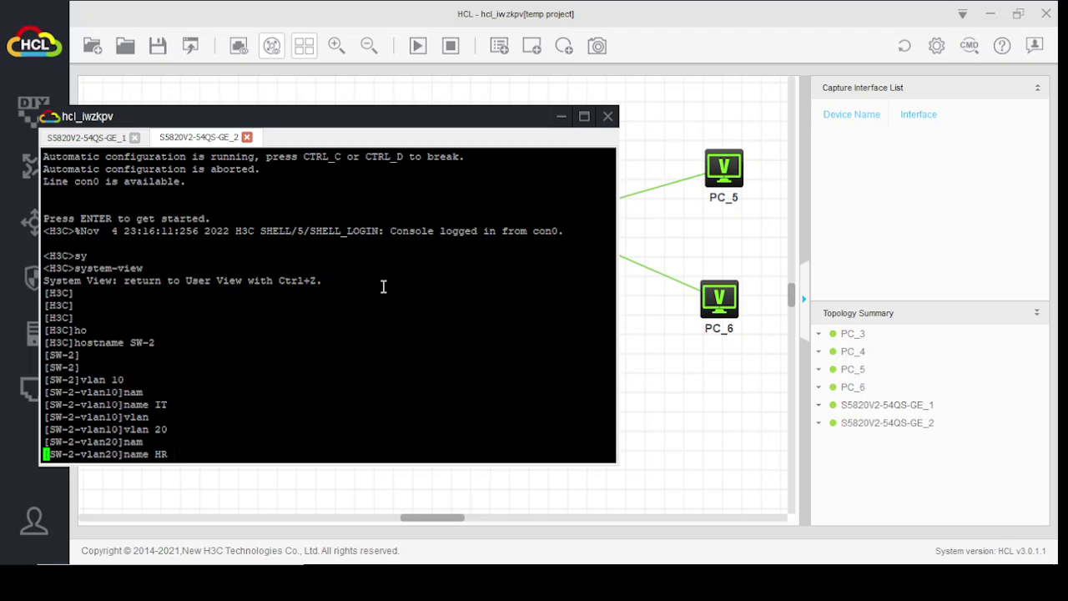
key(Return)
key(Return)
text(exit)
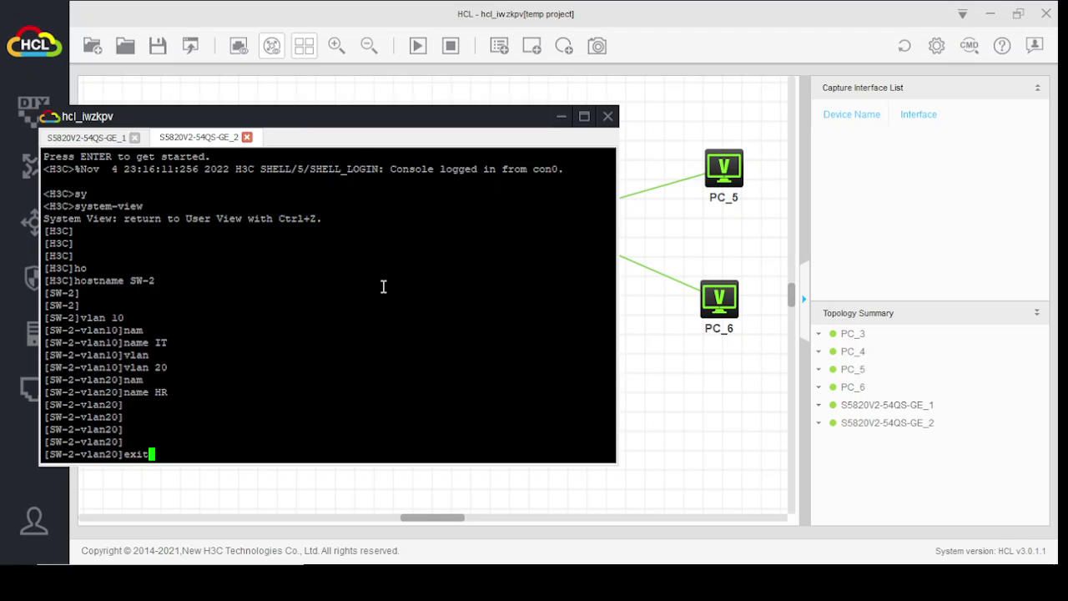
key(Return)
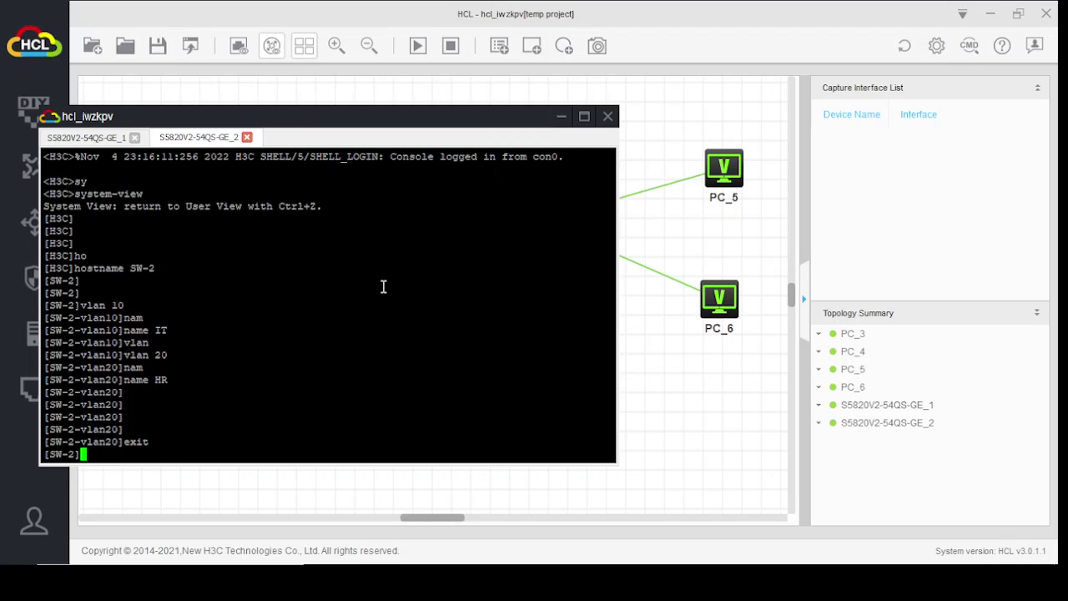
Enter interface range configuration on SW-2 for GigabitEthernet 1/0/1 to GigabitEthernet 1/0/5
text(inter)
key(Tab)
text(r)
key(Tab)
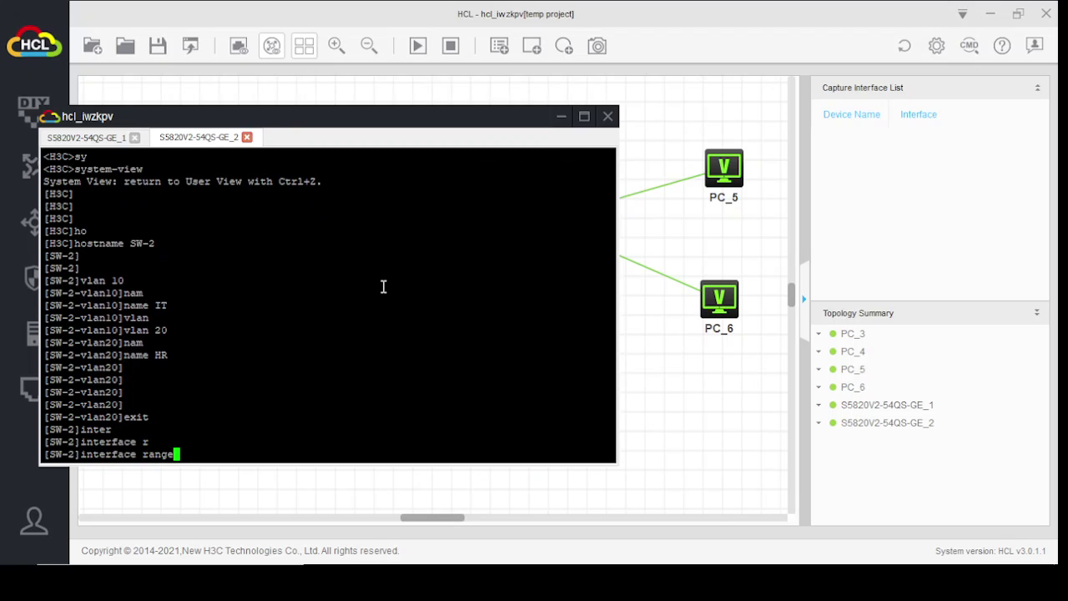
text(gi)
key(Tab)
text(1/0/)
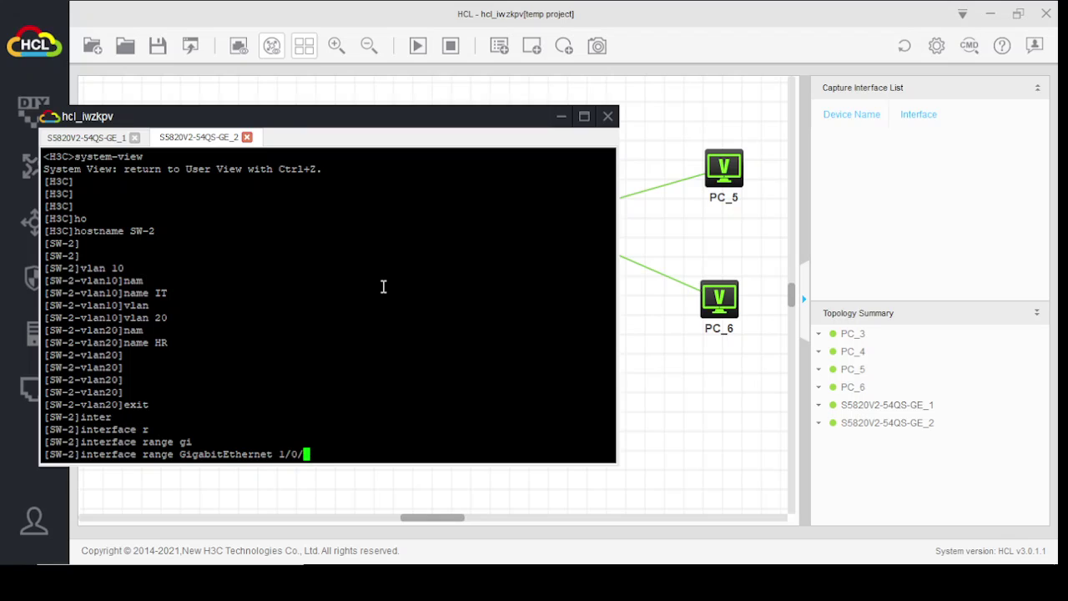
text(1 to Gigabi)
key(Tab)
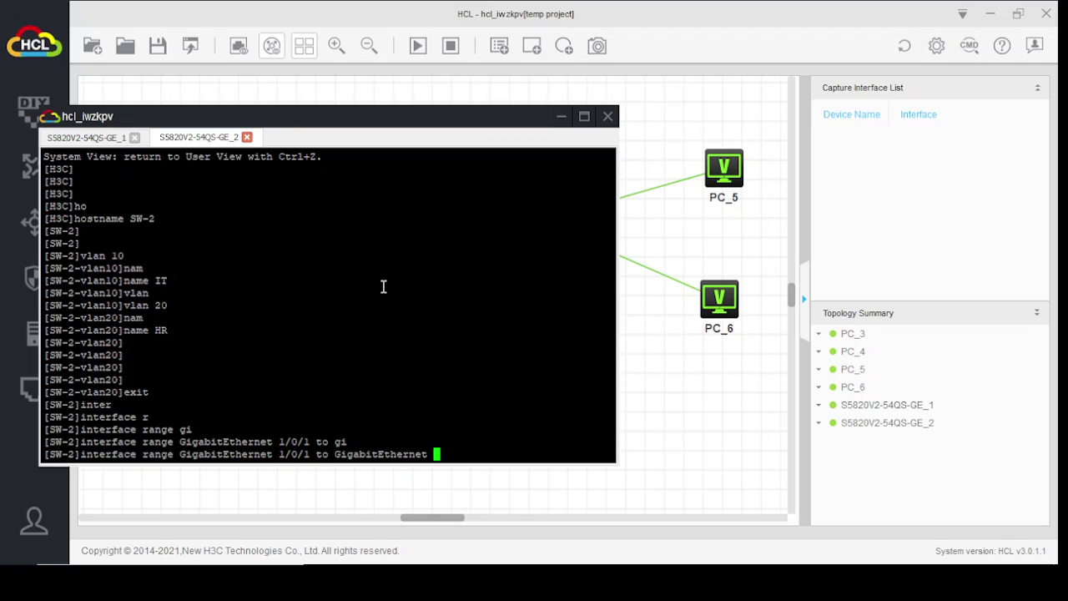
text(1/0/5)
key(Return)
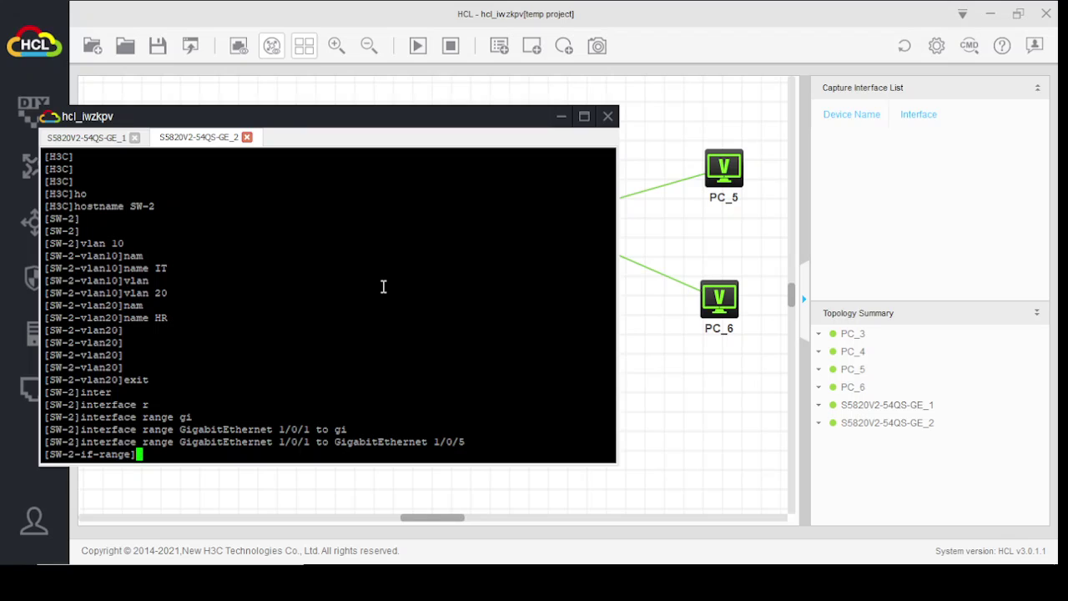
Set the link type of ports GigabitEthernet 1/0/1 to 1/0/5 to access
text(por)
key(Tab)
text(lin)
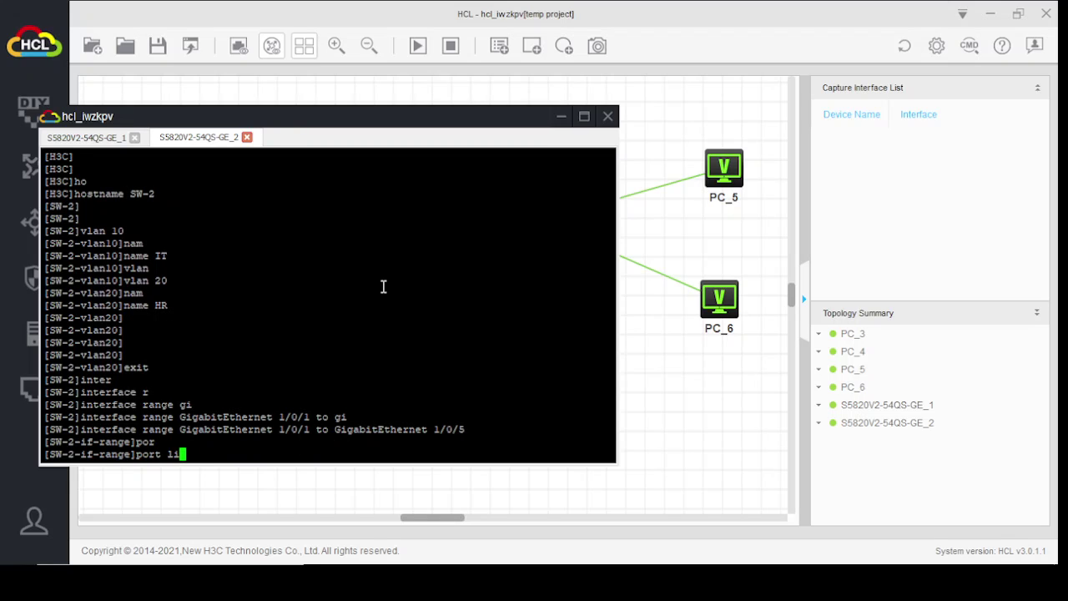
key(Tab)
text(t)
key(Tab)
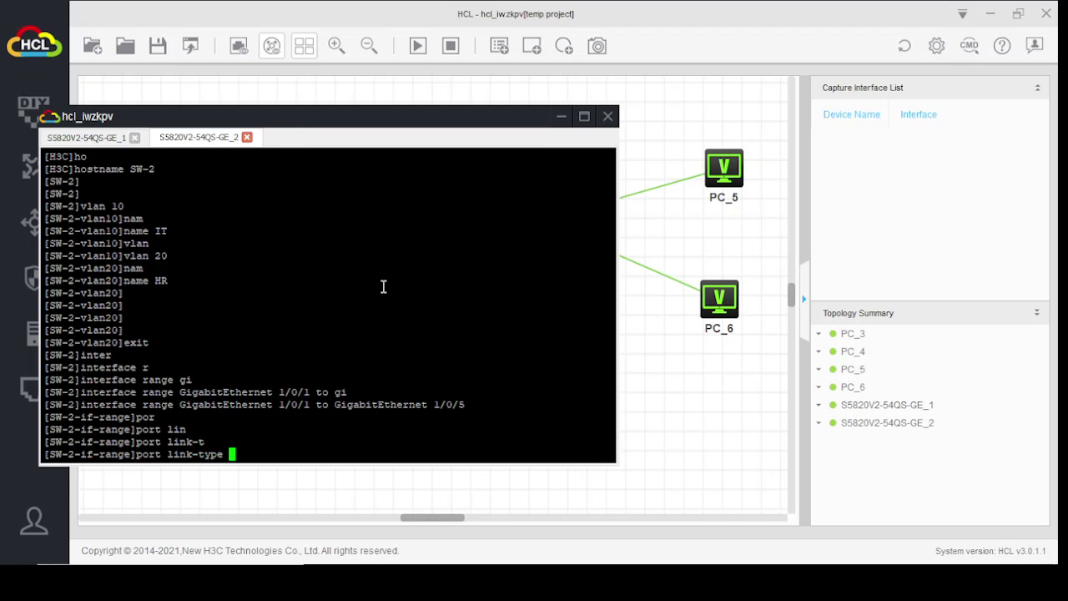
text(ac)
key(Tab)
key(Return)
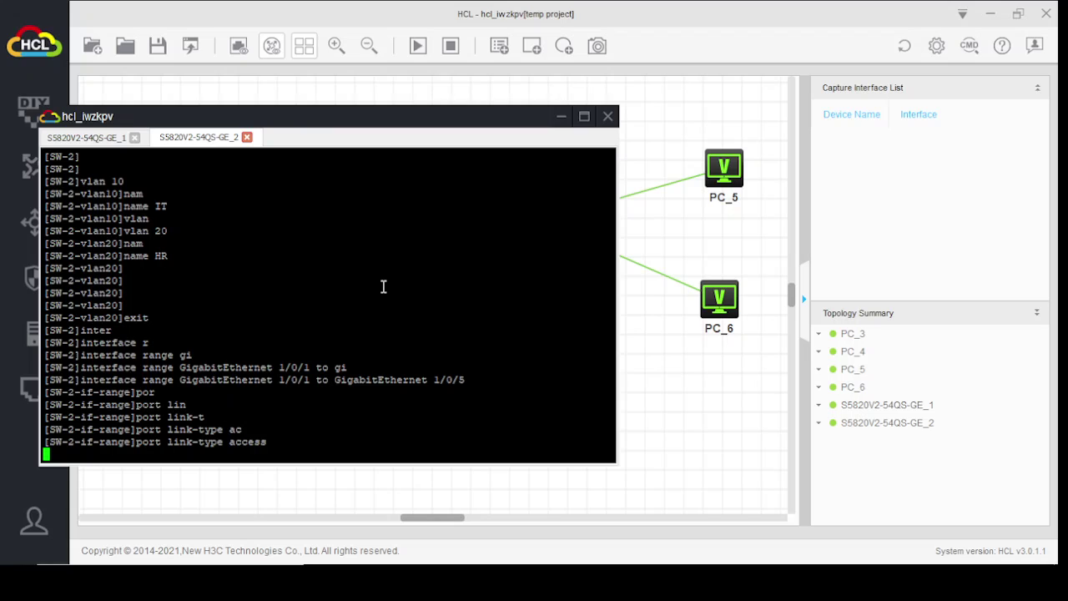
Assign access ports GigabitEthernet 1/0/1 to 1/0/5 to VLAN 10 and leave the interface range
text(por)
key(Tab)
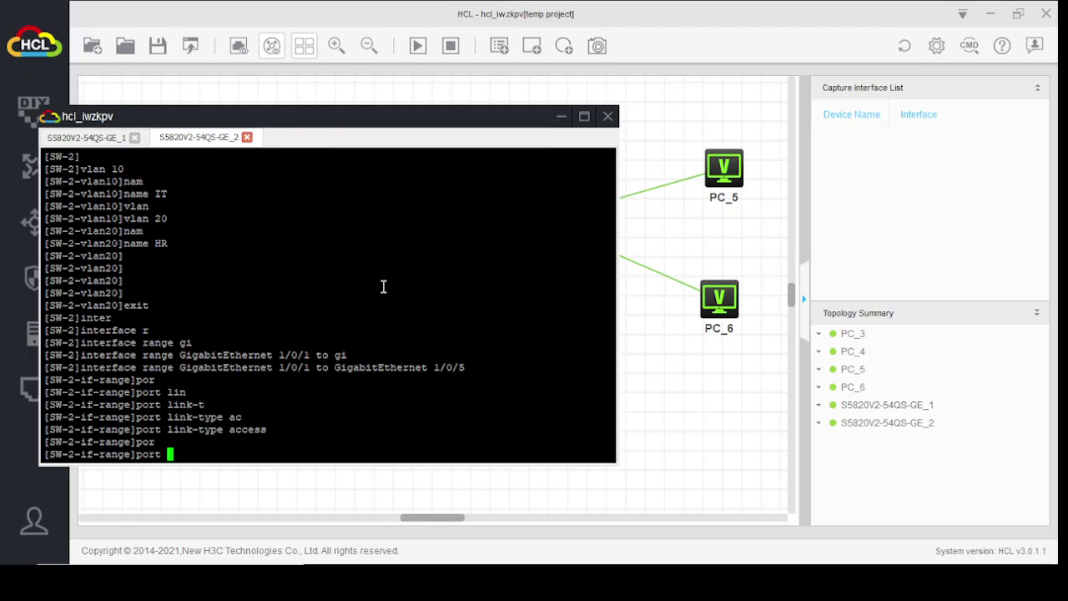
text(ac)
key(Tab)
text(v)
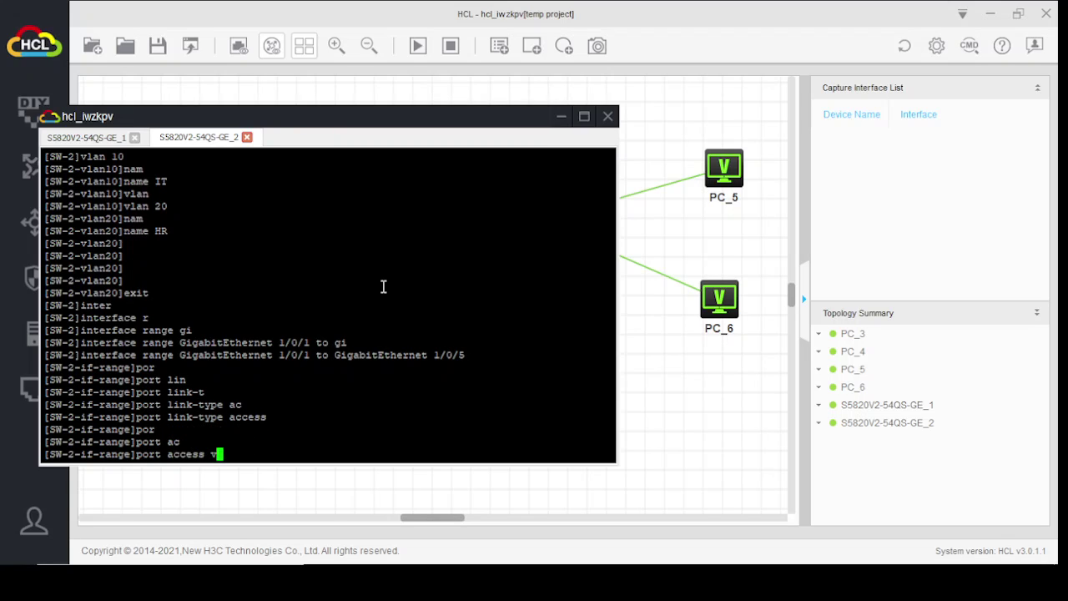
key(Tab)
text(10)
key(Return)
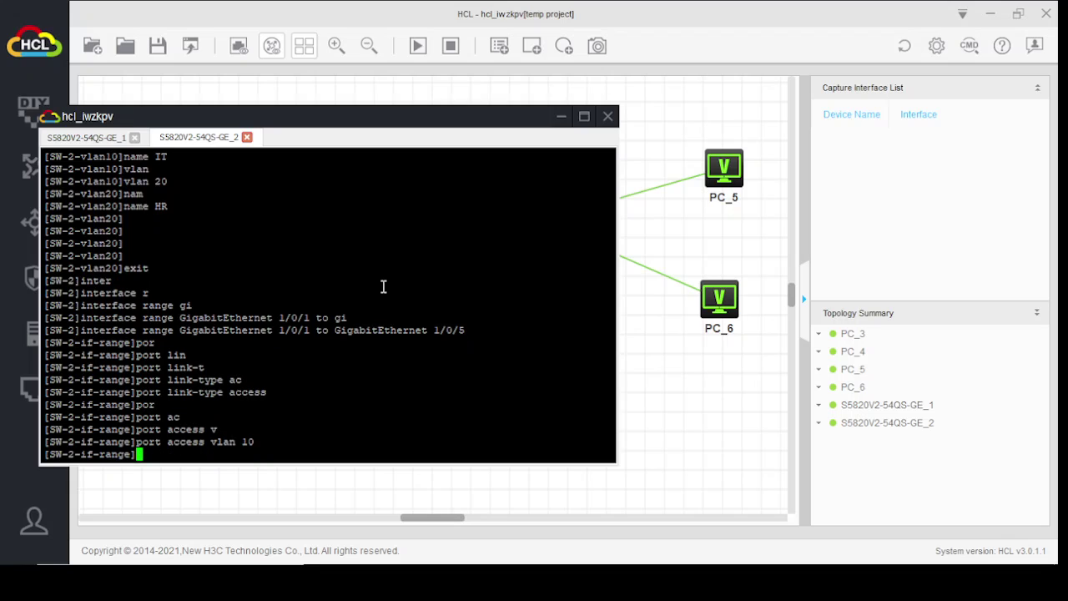
text(exit)
key(Return)
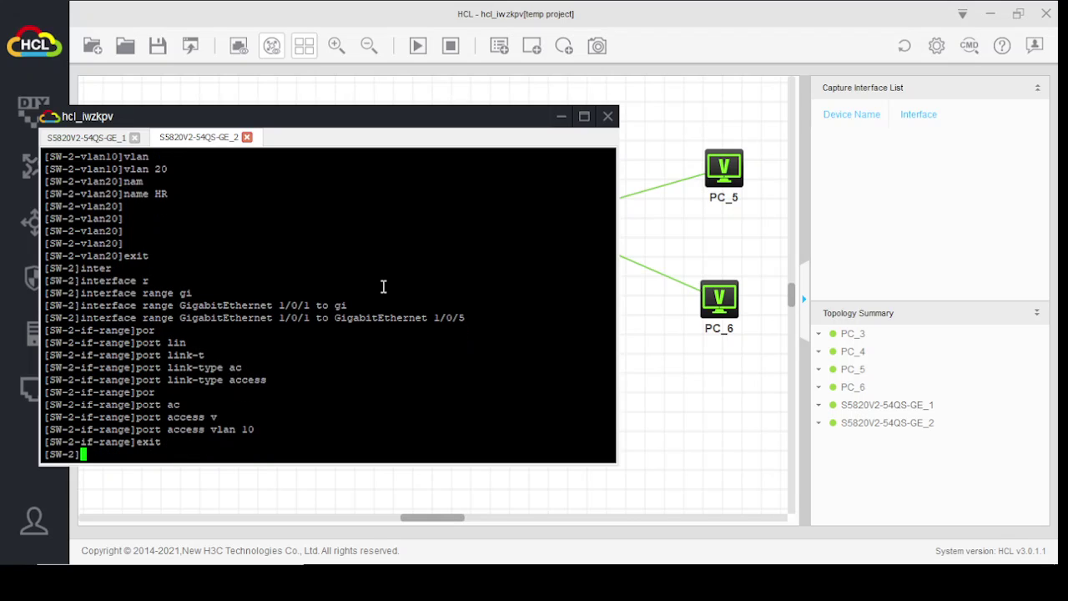
Enter interface range configuration on SW-2 for GigabitEthernet 1/0/6 to GigabitEthernet 1/0/10
text(inter)
key(Tab)
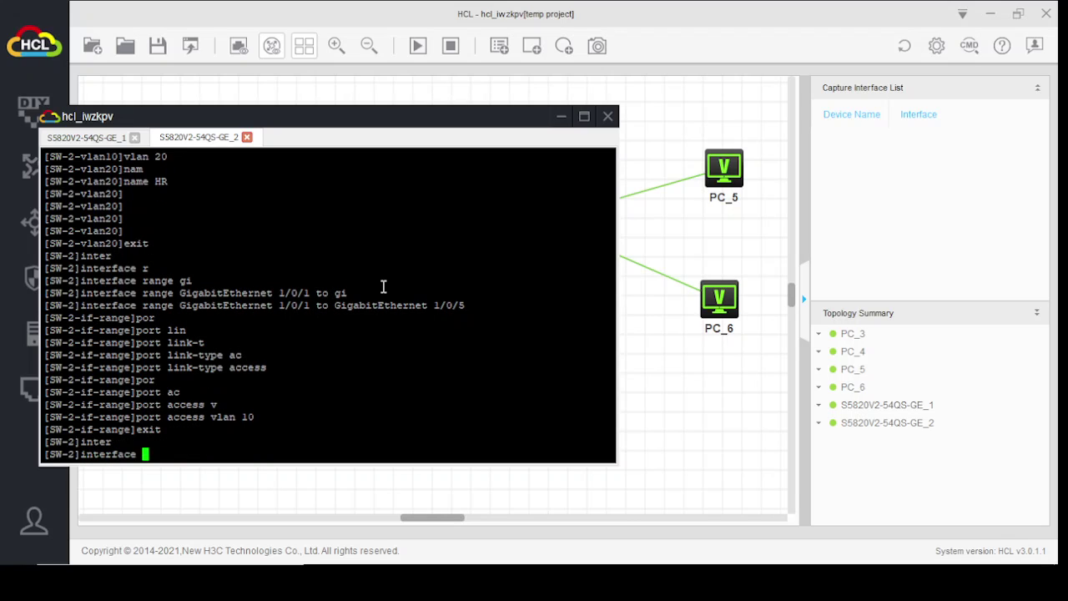
text(r)
key(Tab)
text(gi)
key(Tab)
text(1)
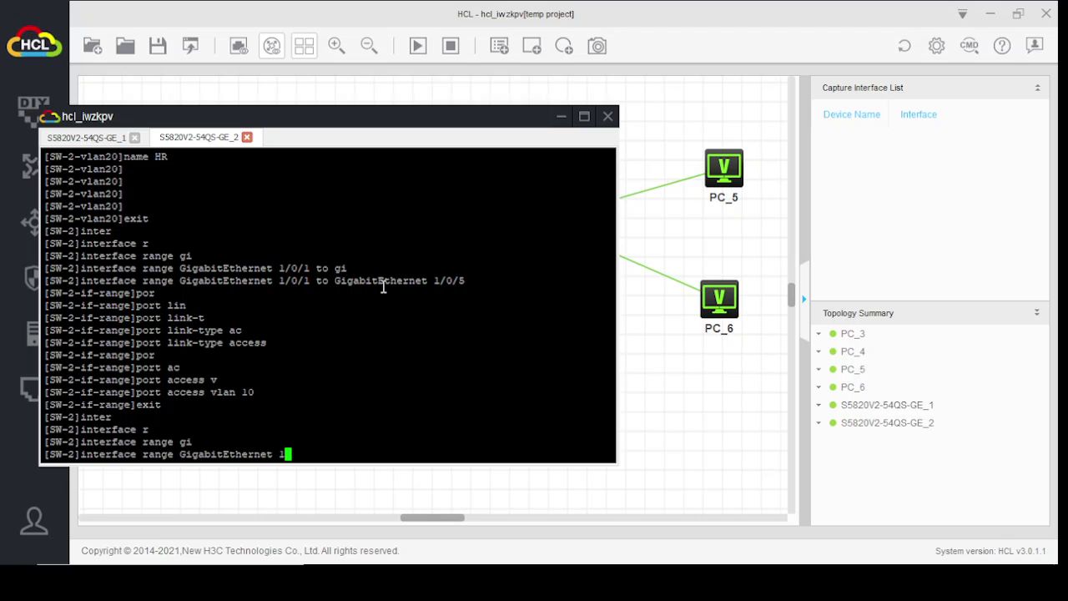
text(/0/6 to Gigabi)
key(Tab)
text(1/0/)
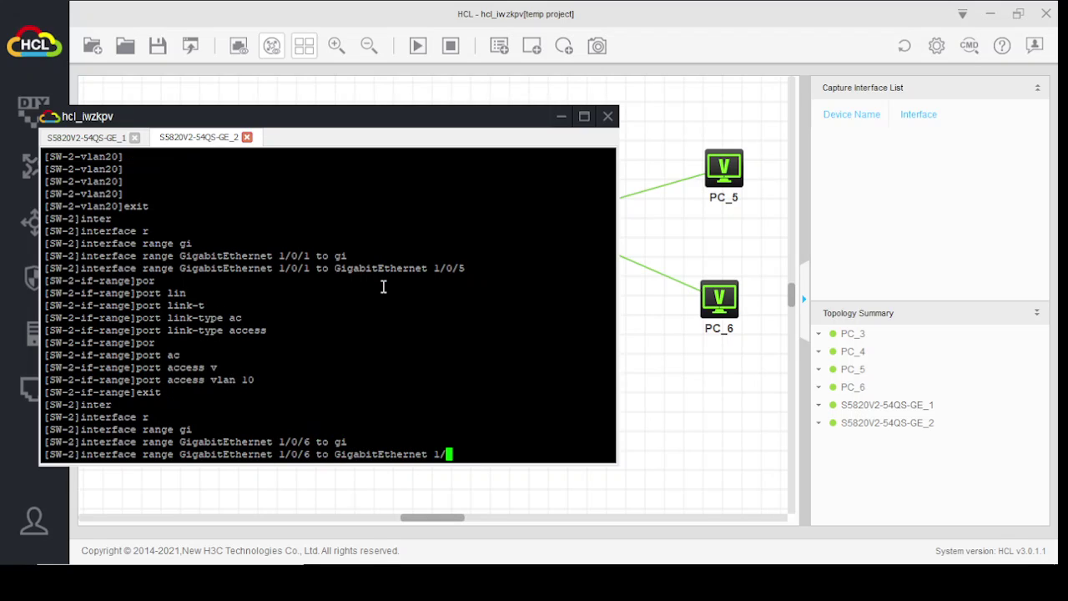
text(10)
key(Return)
key(Return)
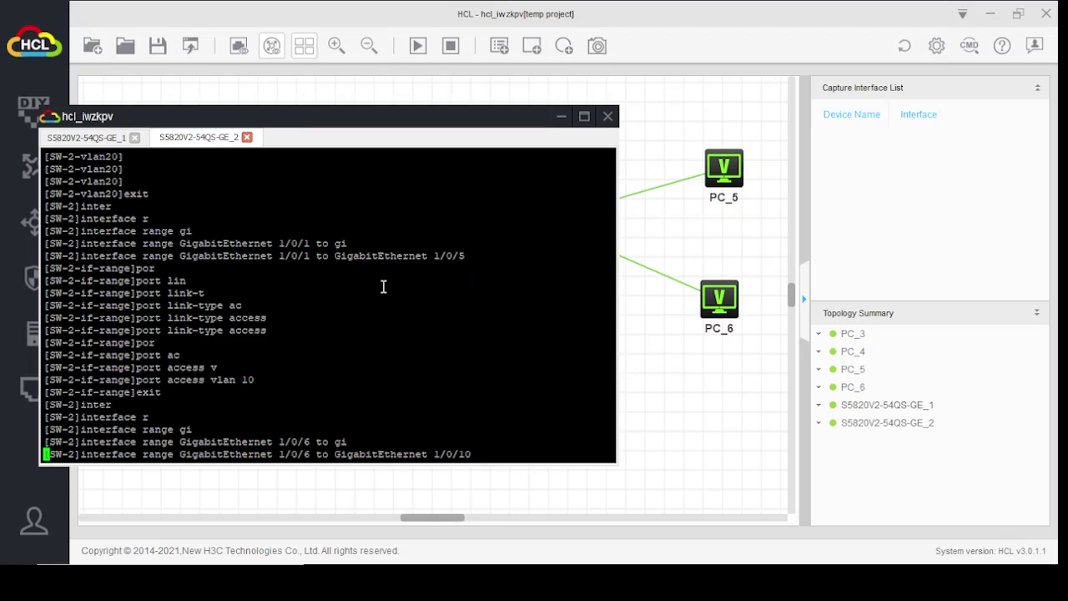
Set the link type of SW-2 ports GigabitEthernet 1/0/6 to 1/0/10 to access
text(sw)
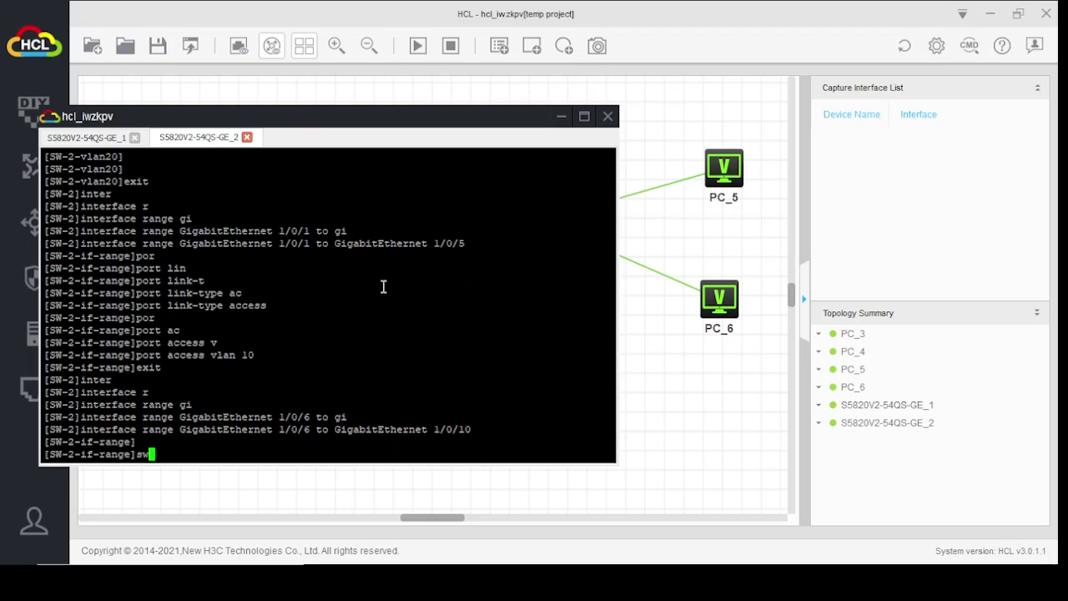
key(BackSpace)
key(BackSpace)
text(por)
key(Tab)
text(li)
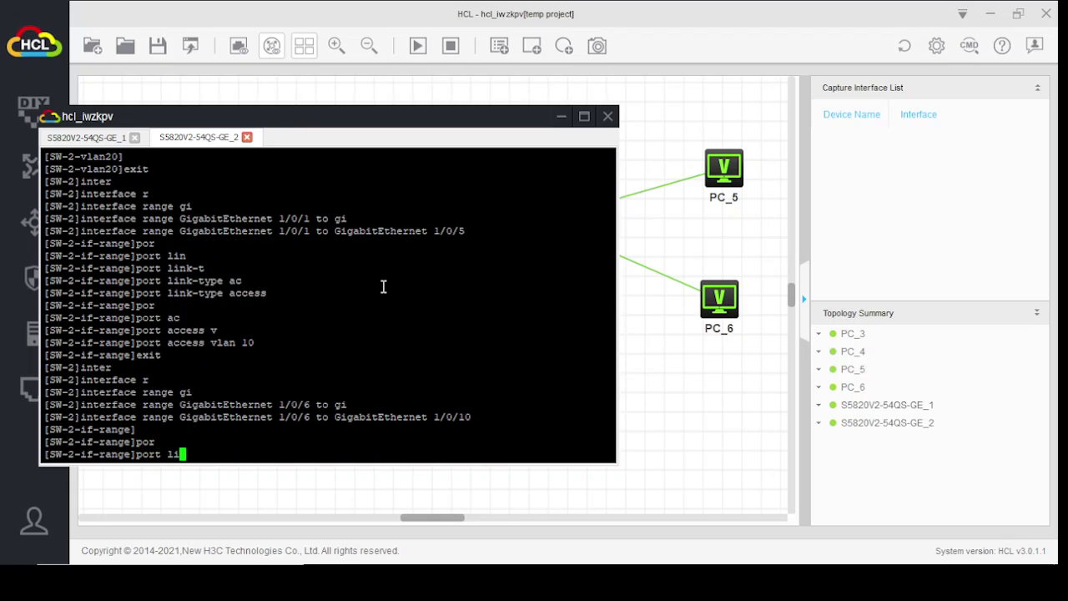
text(n)
key(Tab)
text(t)
key(Tab)
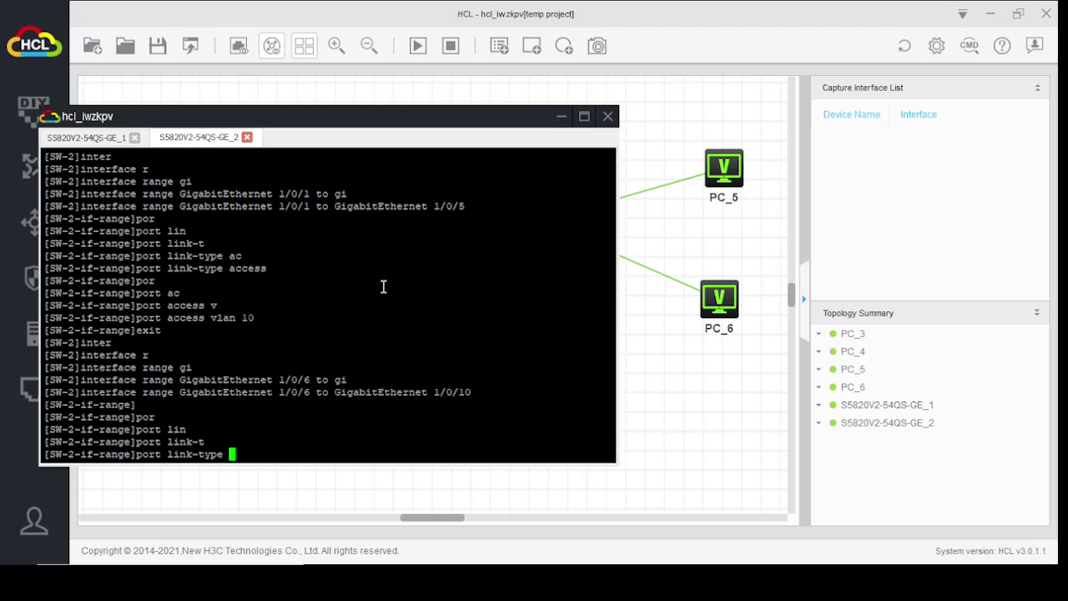
text(ac)
key(Tab)
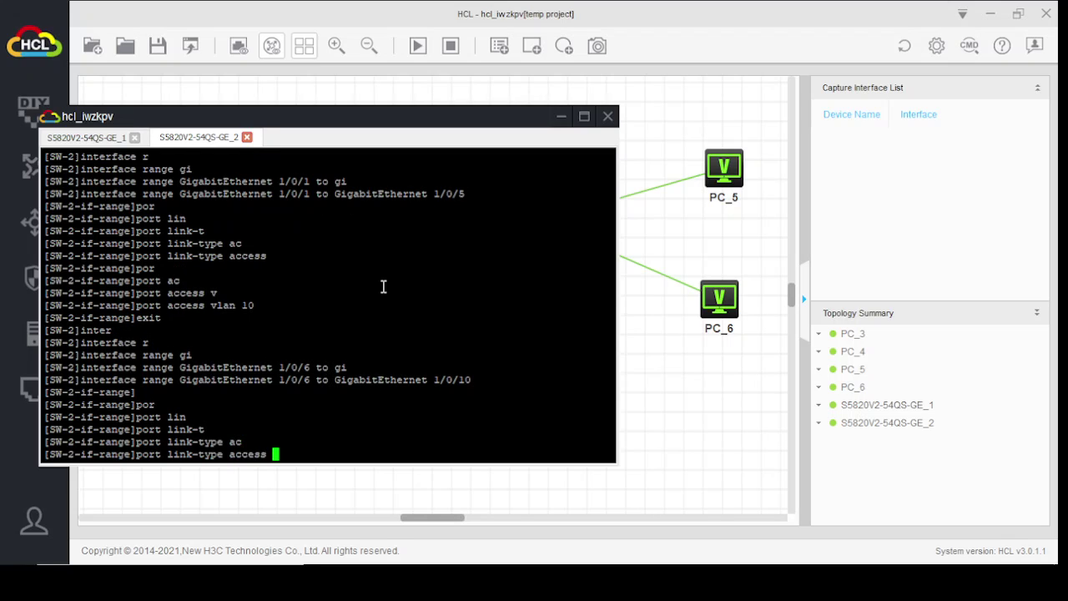
key(Return)
Assign access ports GigabitEthernet 1/0/6 to 1/0/10 on SW-2 to VLAN 20 and leave the interface range
text(por)
key(Tab)
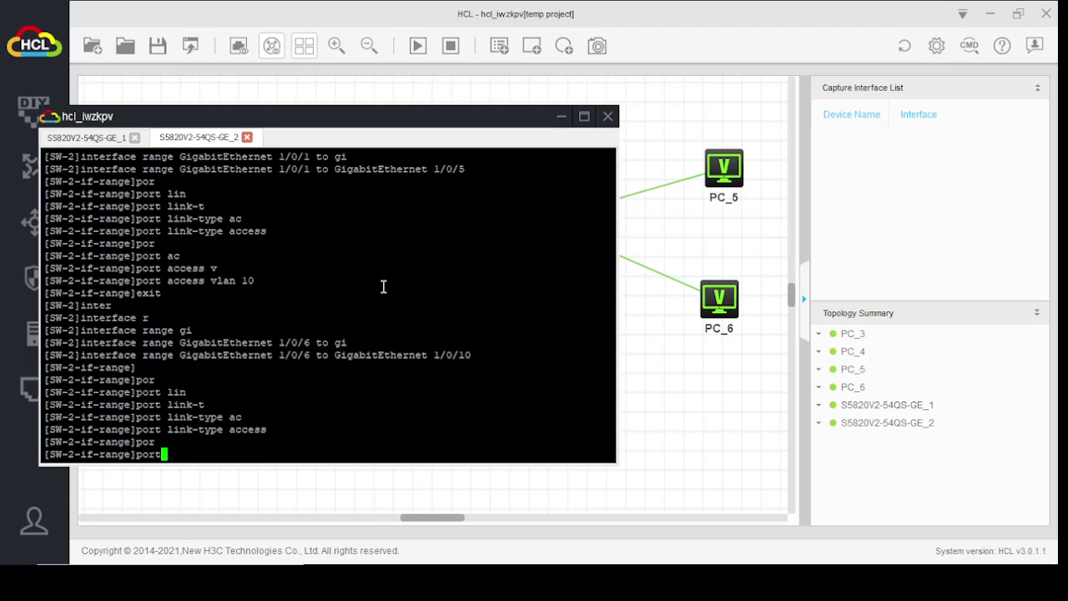
text(ac)
key(Tab)
text(vl)
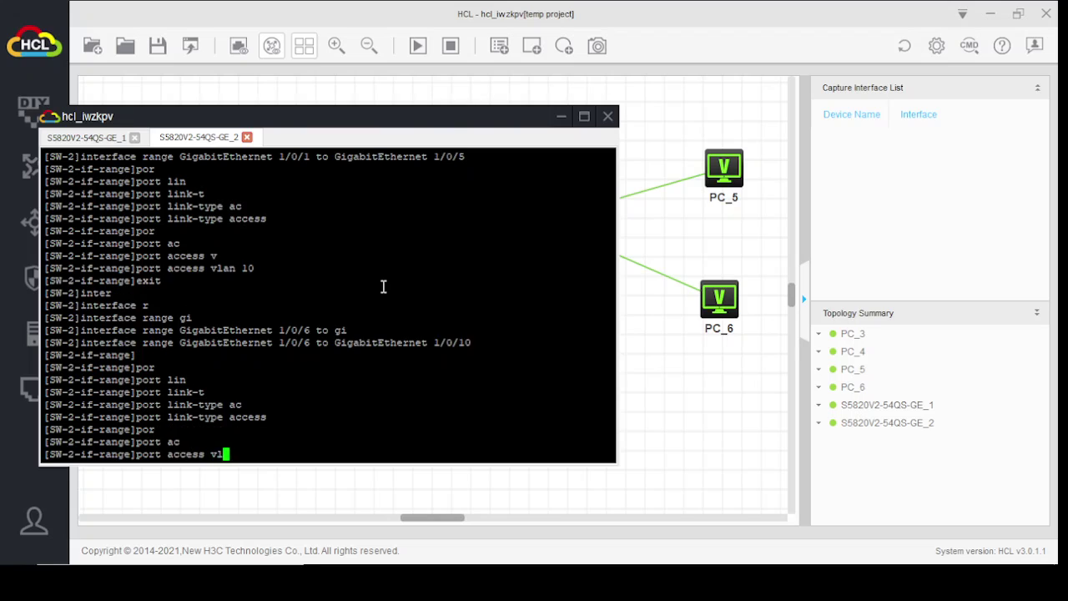
key(Tab)
text(20)
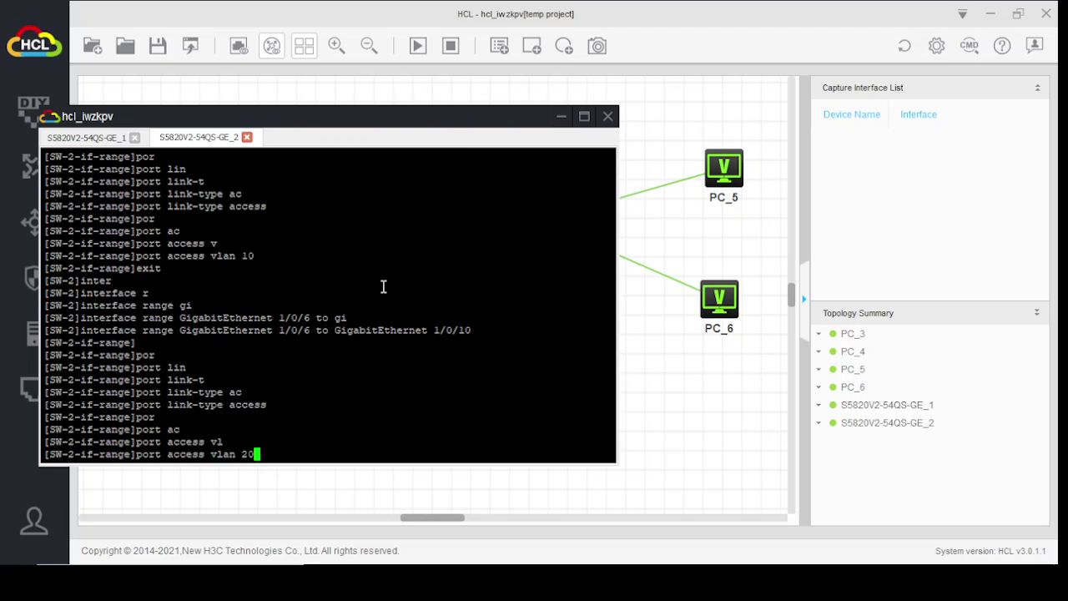
key(Return)
key(Return)
key(Return)
key(Return)
text(exit)
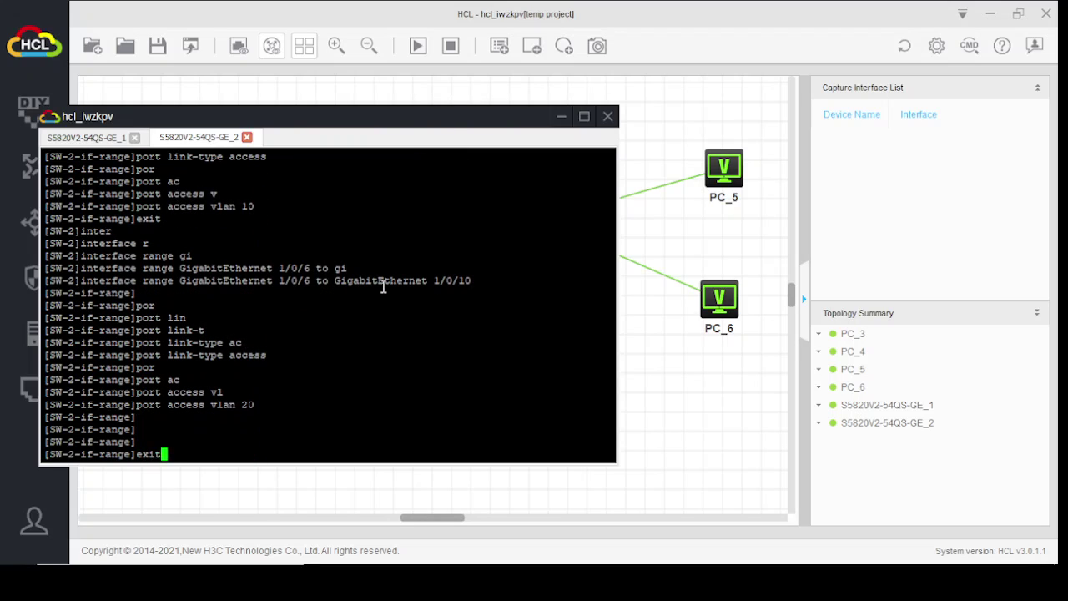
key(Return)
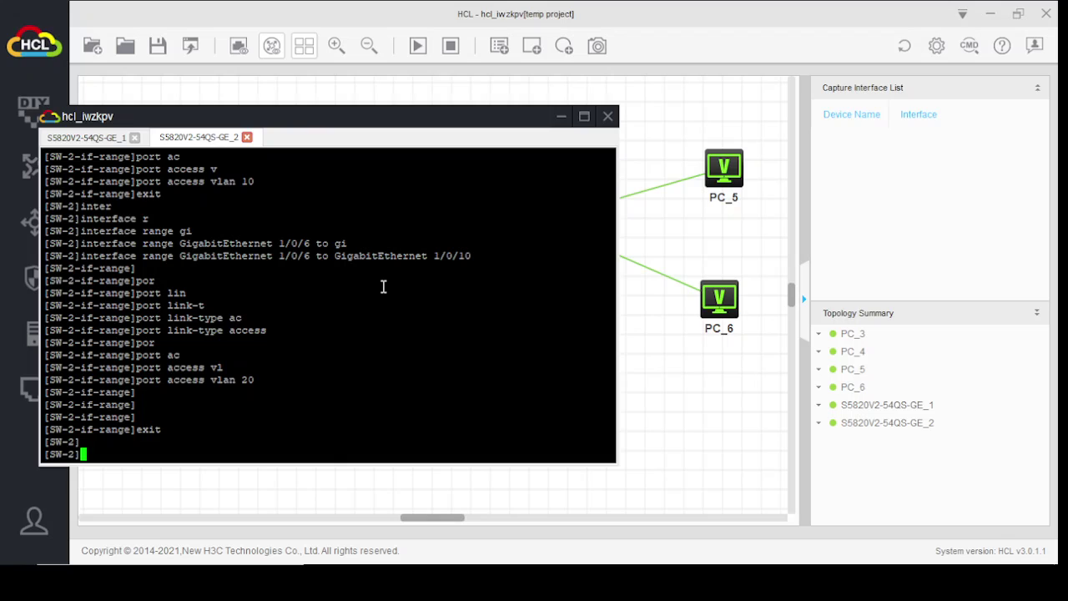
Enter interface configuration on SW-2 for GigabitEthernet 1/0/48
text(inter)
key(Tab)
text(gi)
key(Tab)
text(1/0/)
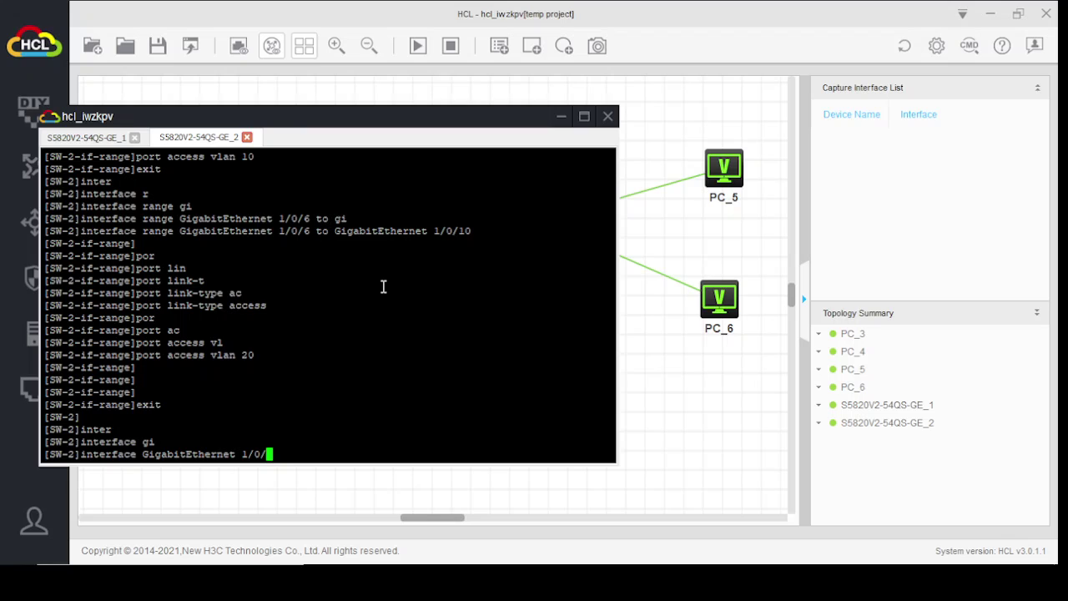
text(48)
key(Return)
key(Return)
key(Return)
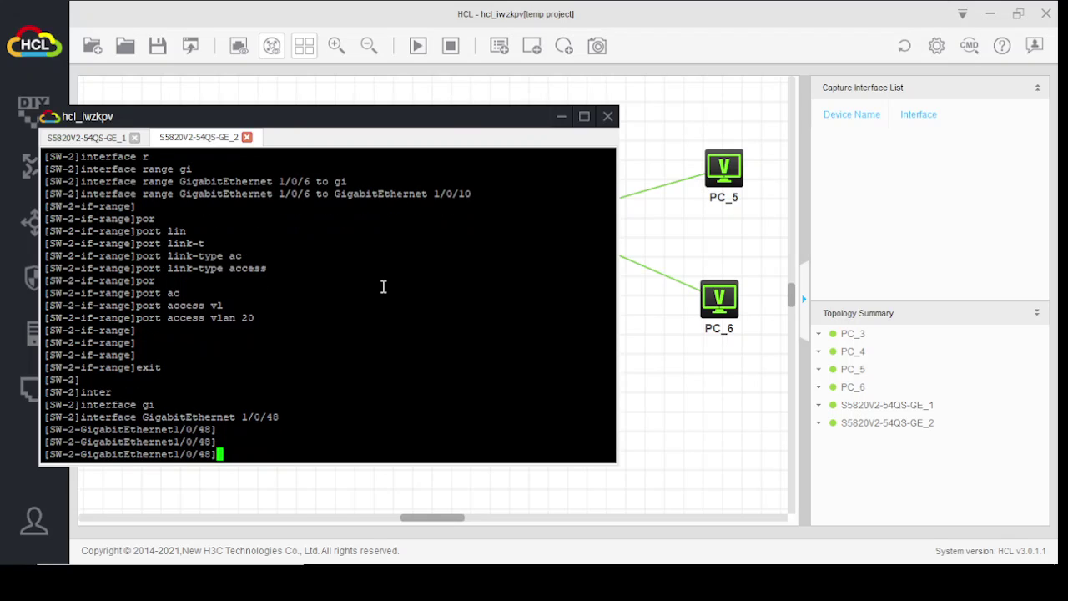
List the available link types for GigabitEthernet 1/0/48 and set the port's link type to trunk
text(por)
key(Tab)
text(lin)
key(Tab)
text(t)
key(Tab)
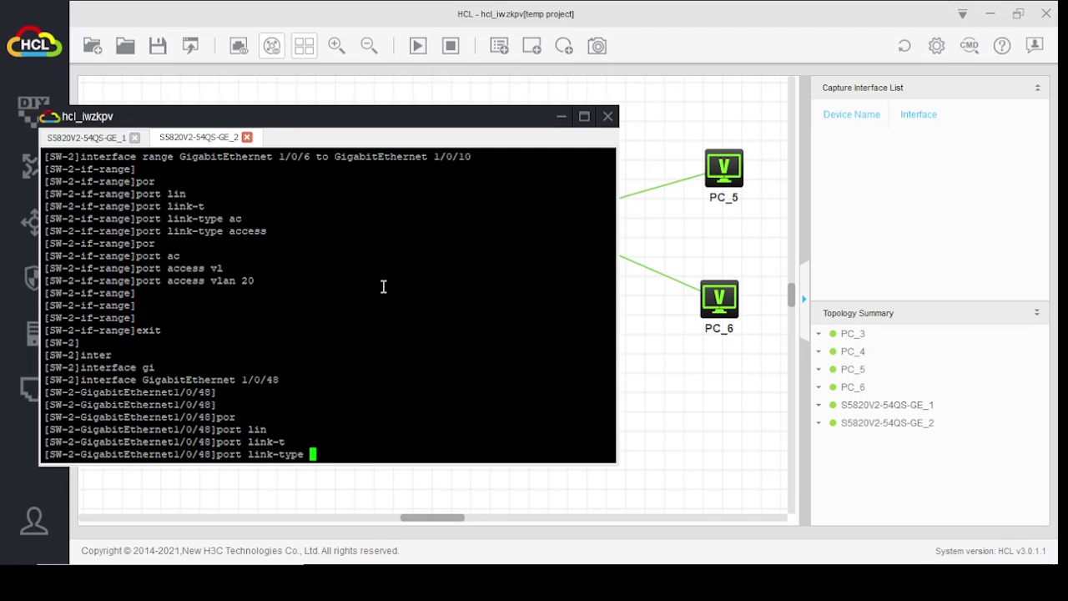
text(?)
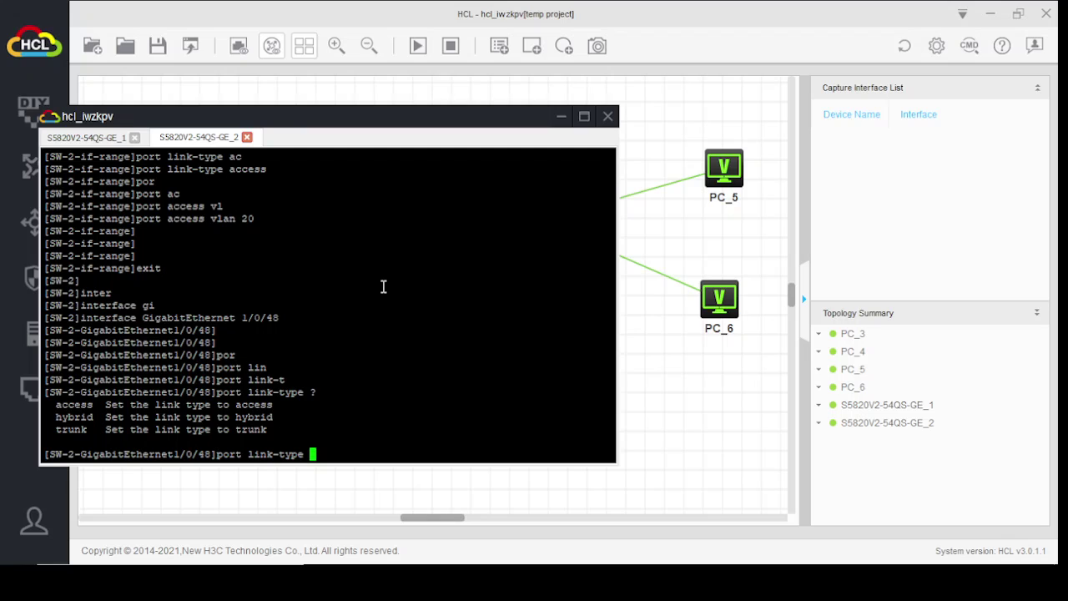
text(tr)
key(Tab)
key(Return)
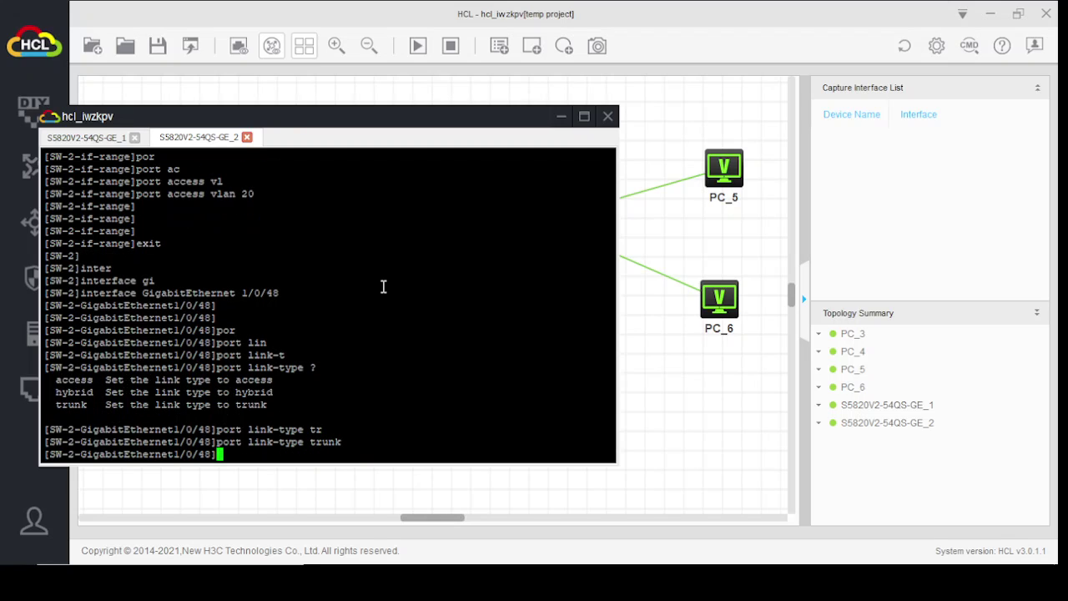
key(Return)
key(Return)
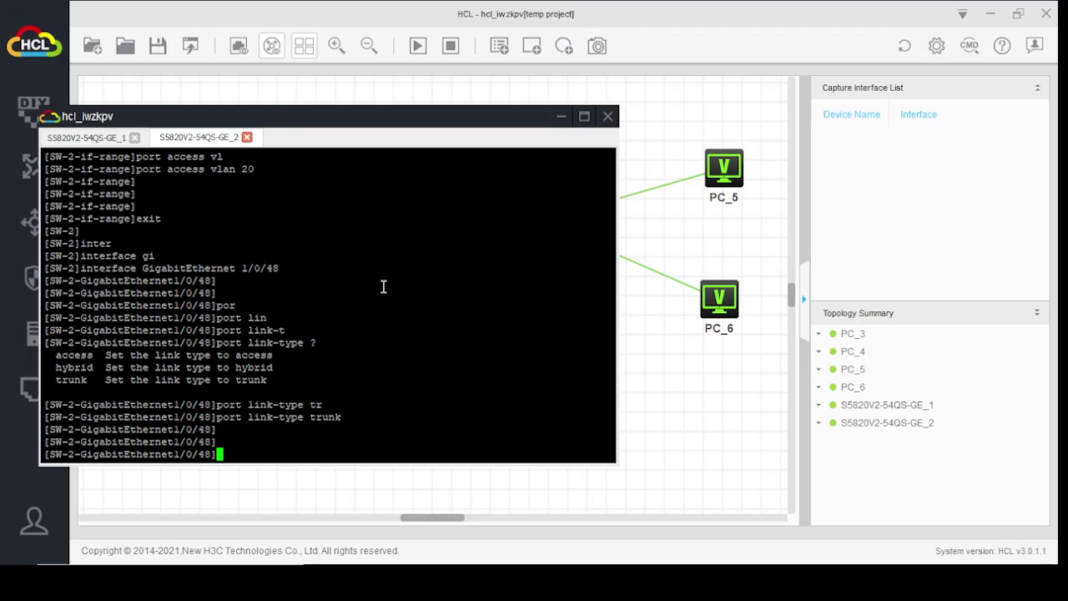
text(pr)
key(Tab)
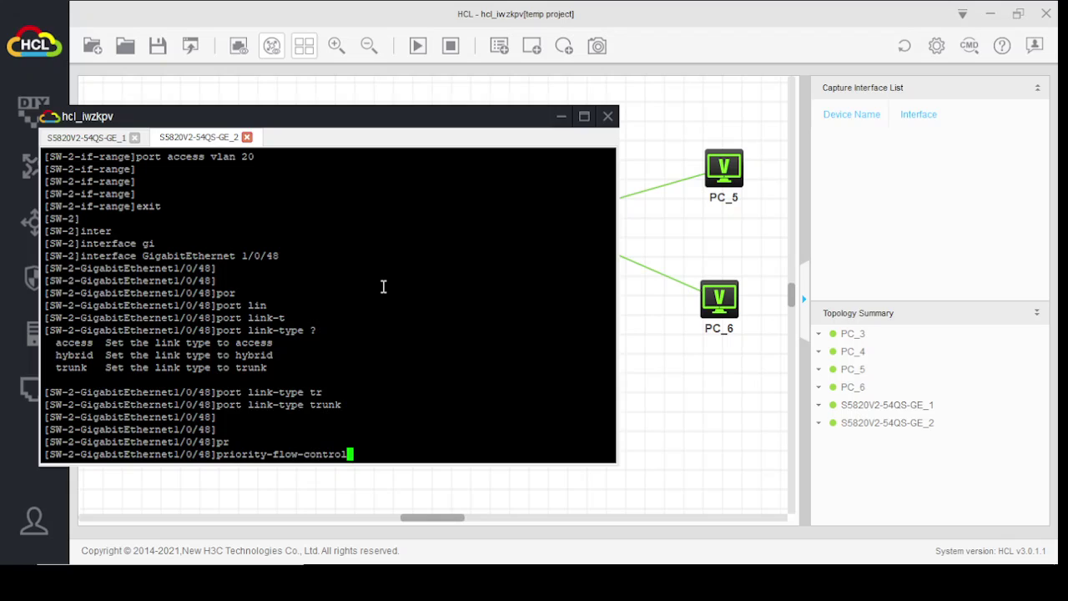
key(BackSpace)
key(BackSpace)
key(BackSpace)
key(BackSpace)
key(BackSpace)
key(BackSpace)
key(BackSpace)
key(BackSpace)
key(BackSpace)
key(BackSpace)
key(BackSpace)
key(BackSpace)
key(BackSpace)
key(BackSpace)
key(BackSpace)
key(BackSpace)
key(BackSpace)
key(BackSpace)
key(BackSpace)
key(BackSpace)
Permit VLANs 10 and 20 on trunk port GigabitEthernet 1/0/48 of SW-2 and leave the interface configuration
text(or)
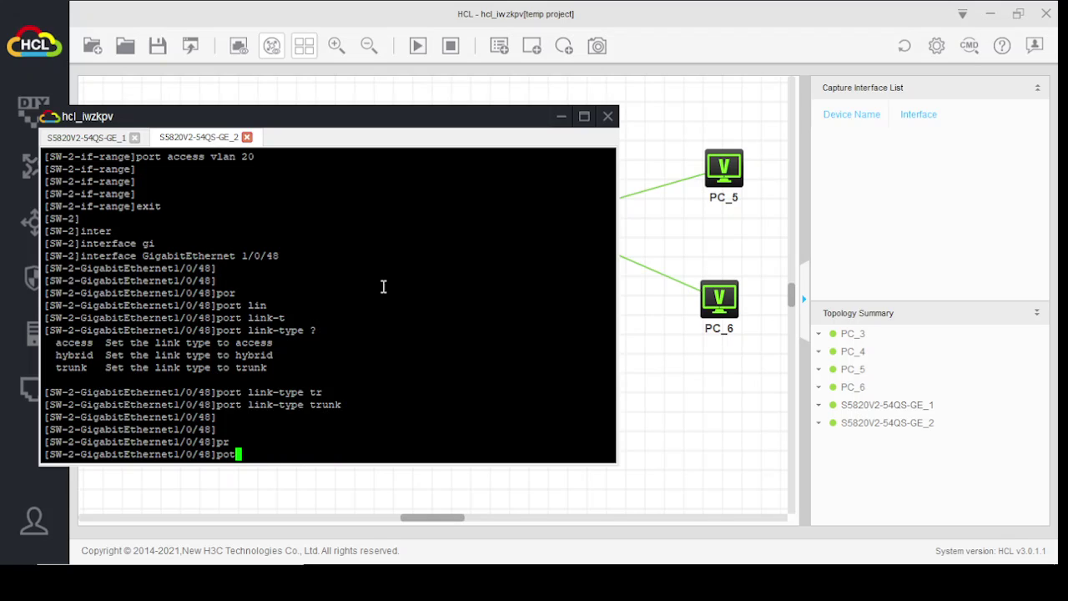
key(Tab)
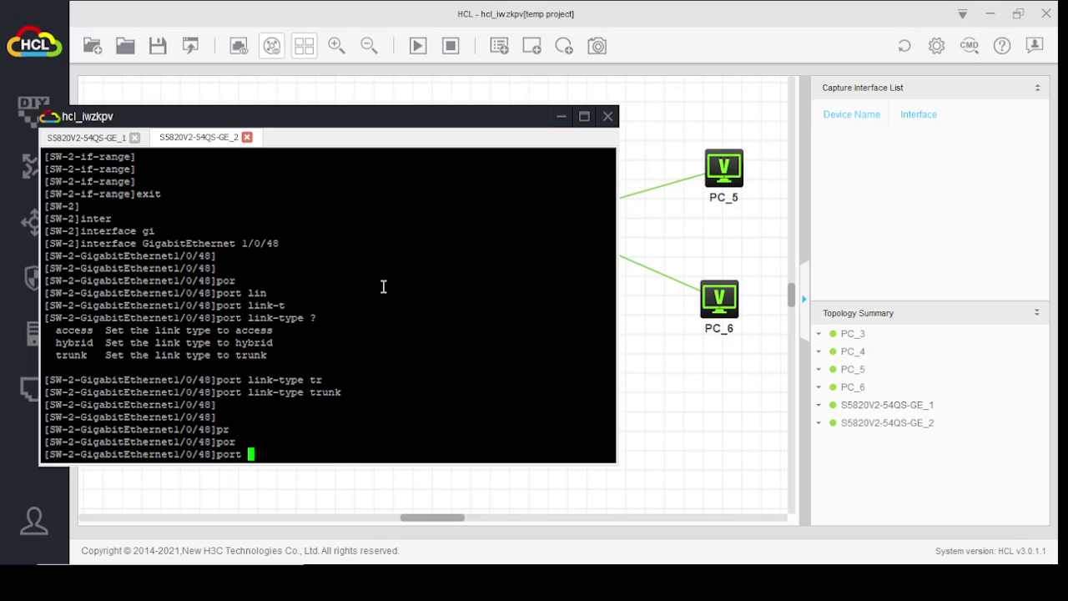
text(tr)
key(Tab)
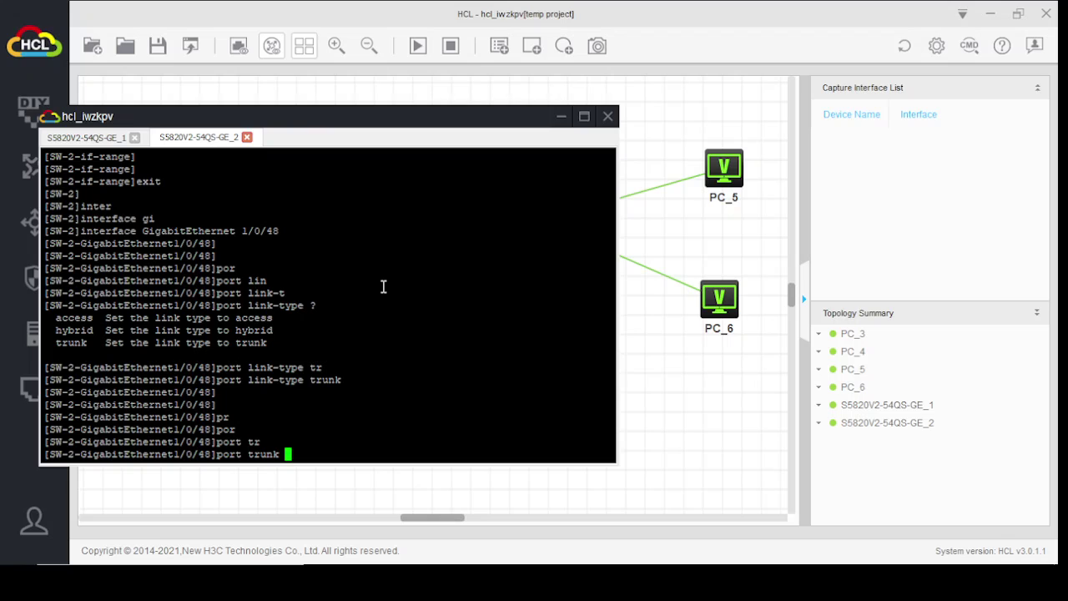
text(p)
key(Tab)
key(BackSpace)
key(BackSpace)
key(BackSpace)
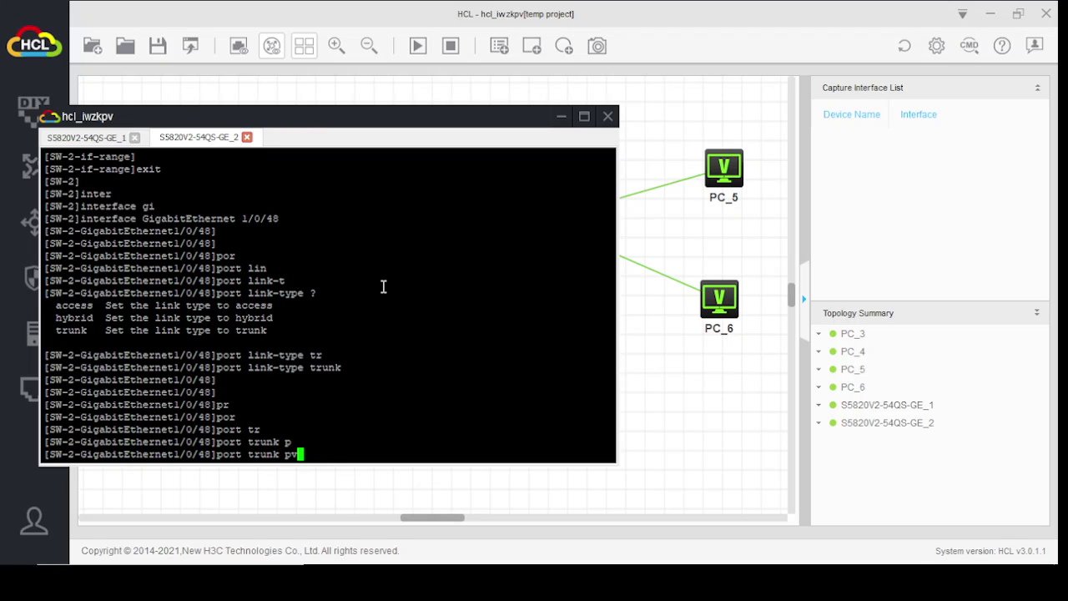
text(e)
key(Tab)
text(v)
key(Tab)
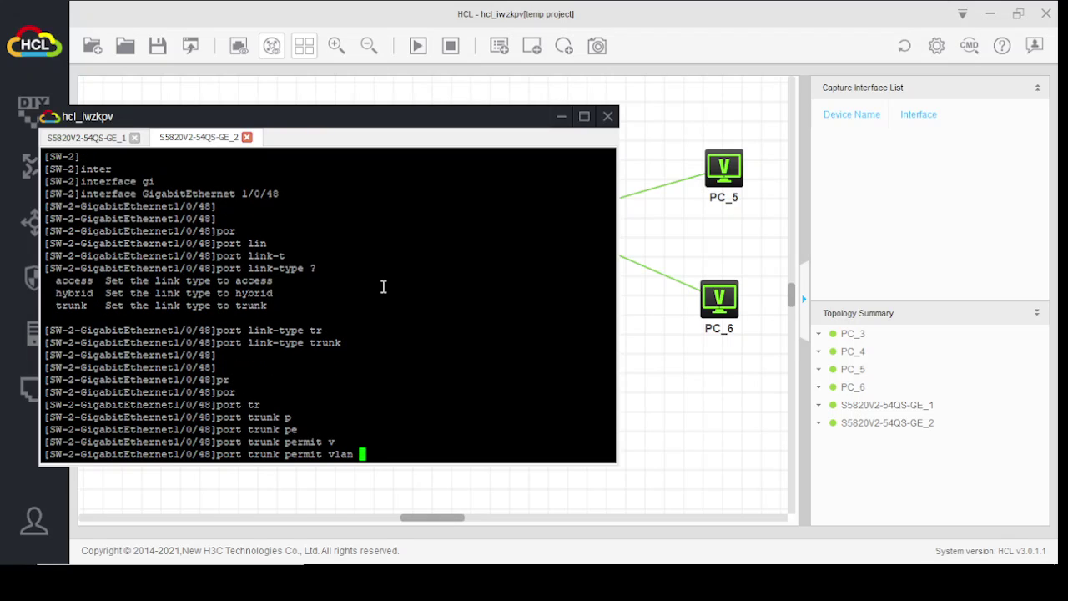
text(10 20)
key(Return)
key(Return)
key(Return)
key(Return)
key(Return)
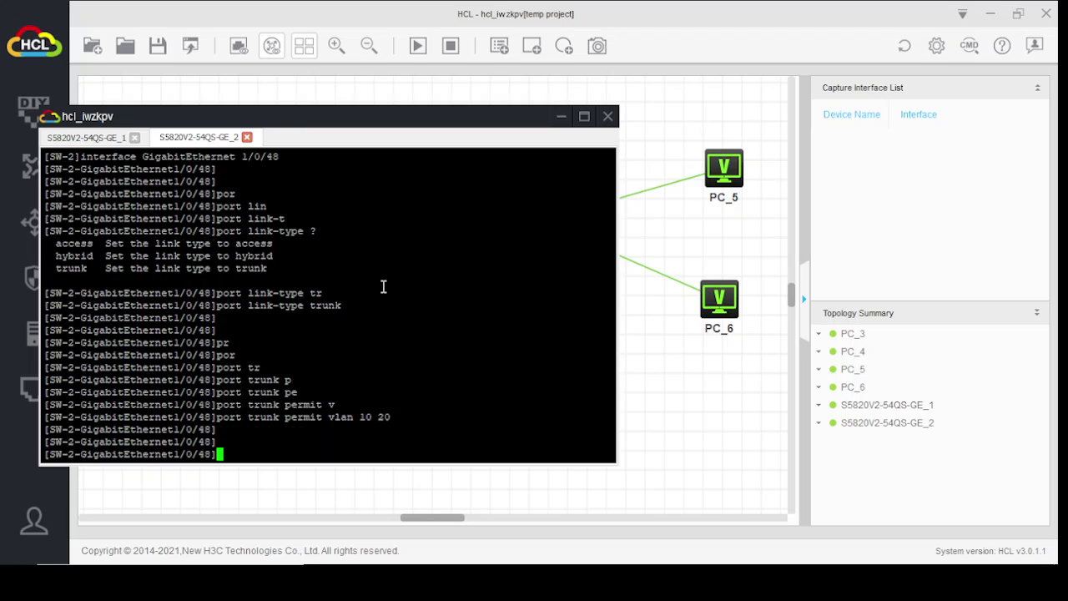
text(exit)
key(Return)
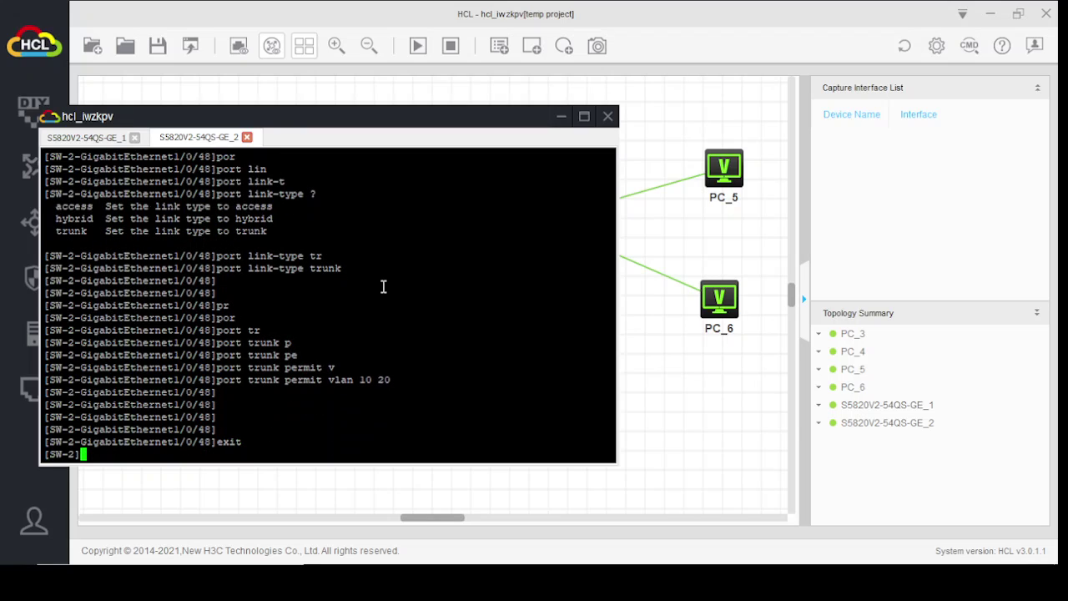
Save SW-2's current configuration to the device, keeping the existing file name startup.cfg
text(sav)
key(Tab)
key(Return)
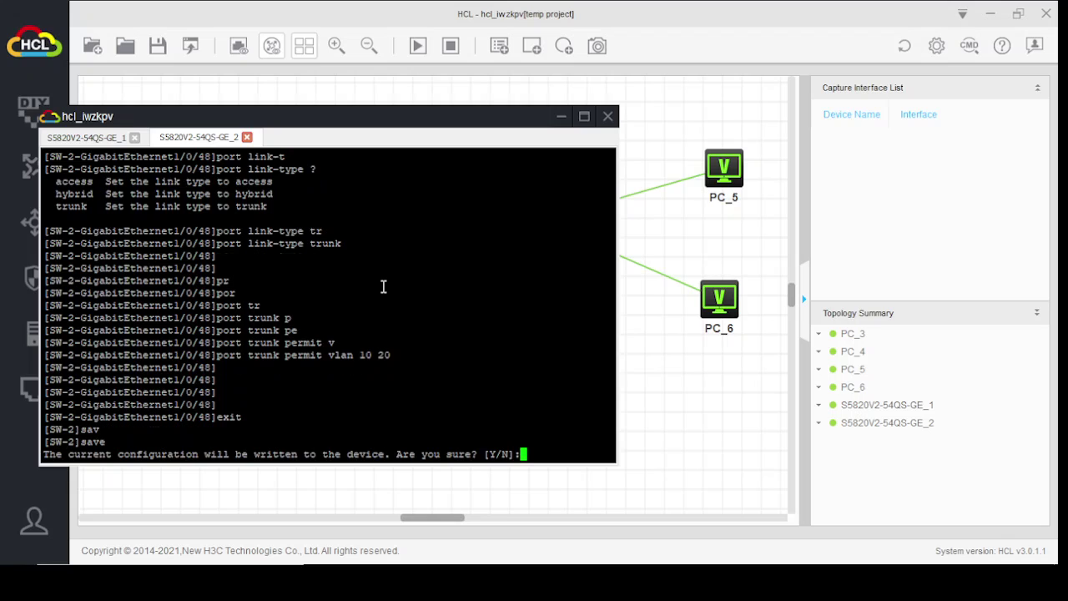
text(y)
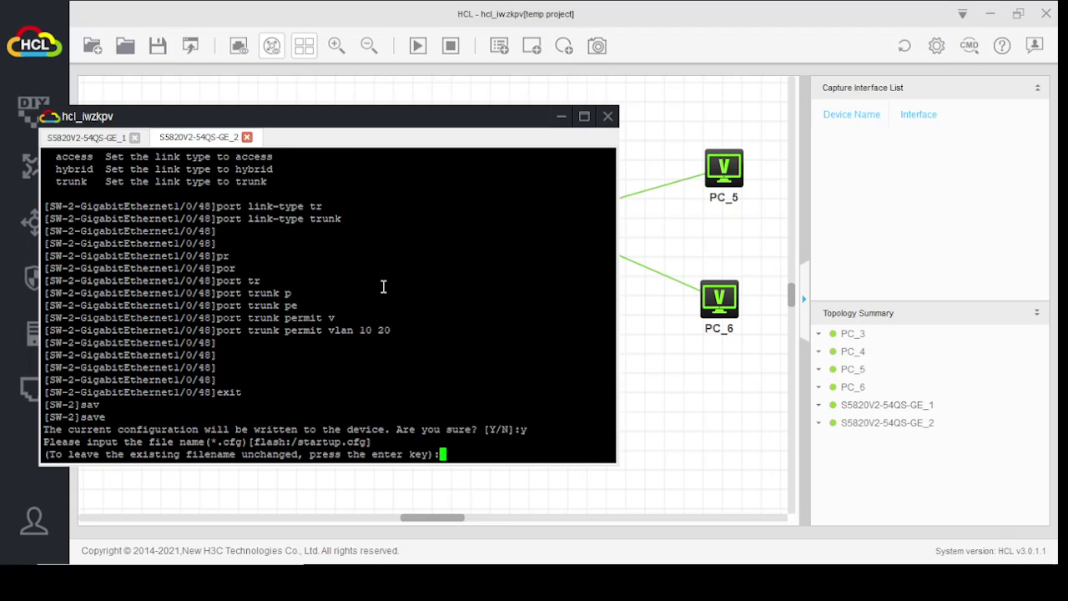
key(Return)
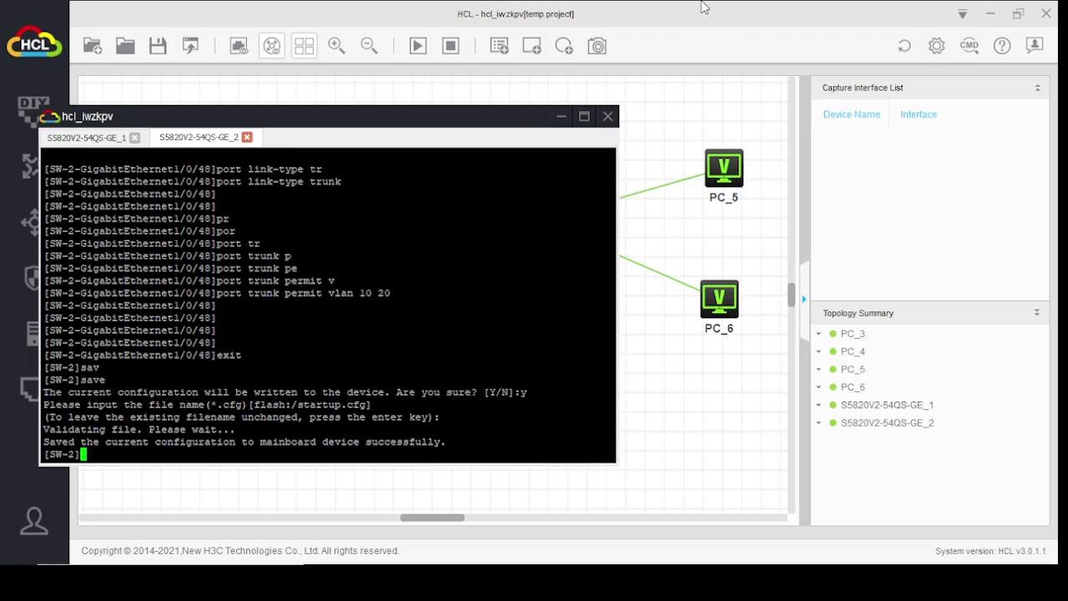
Put SW-2's console away, open the command line of PC_3 and move its window so the PCs are visible
click(561, 117)
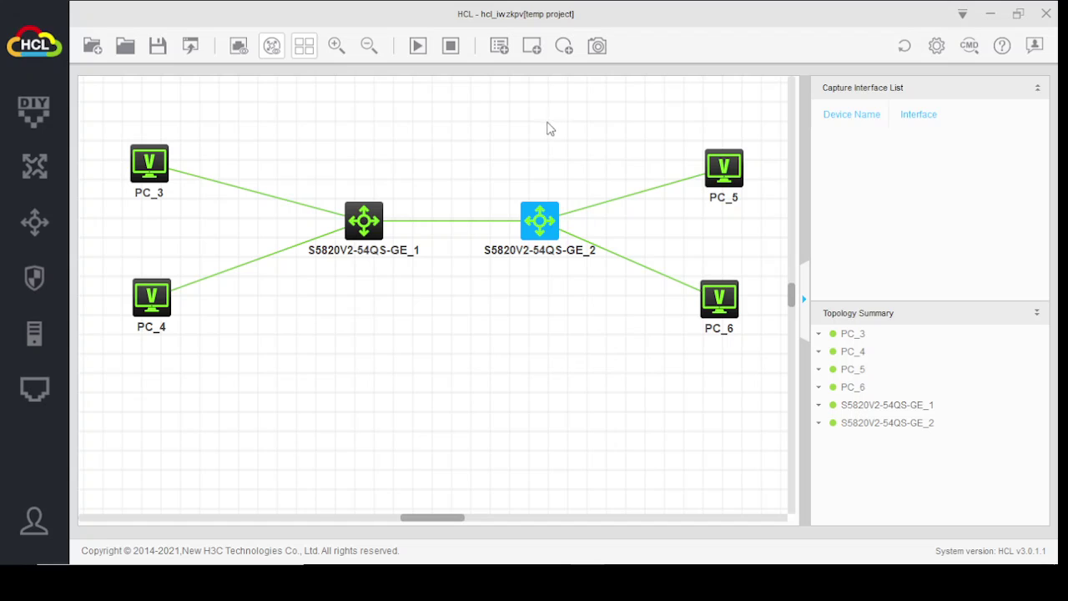
click(146, 169)
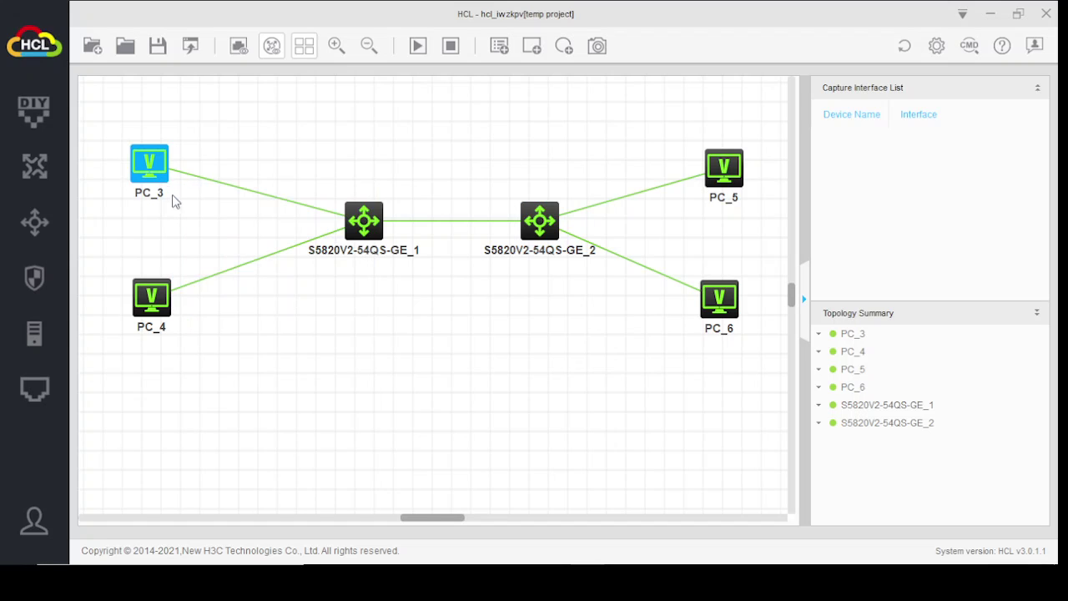
right_click(154, 171)
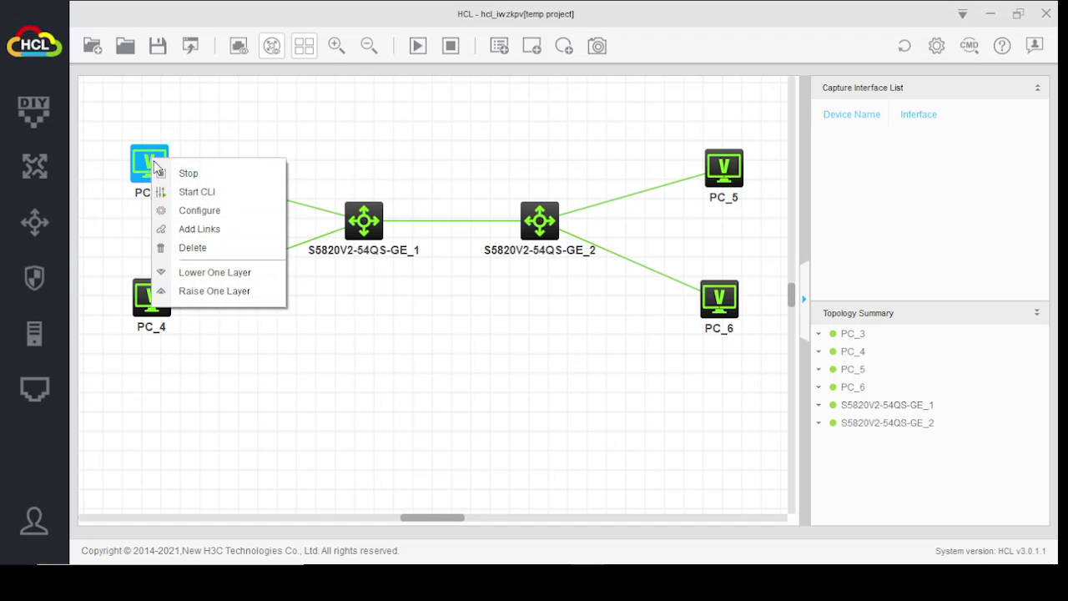
click(201, 211)
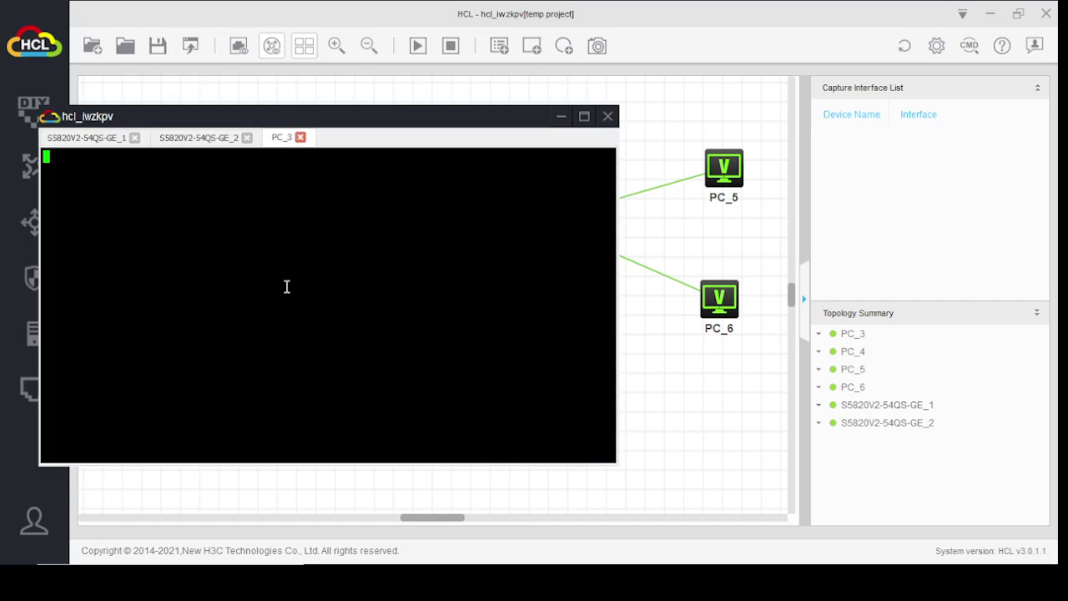
key(Return)
key(Return)
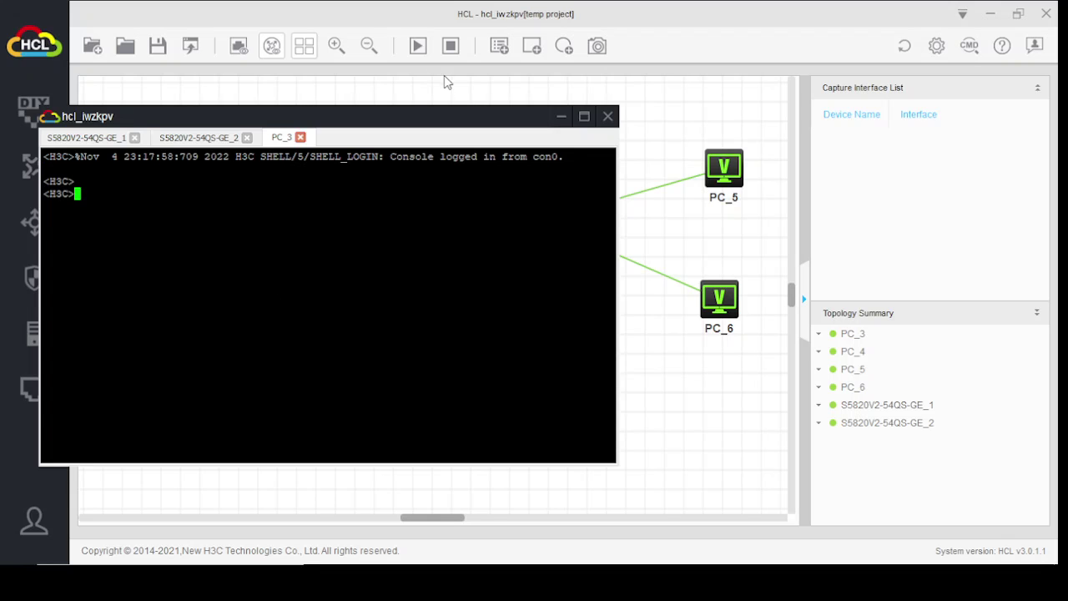
drag(342, 122, 407, 243)
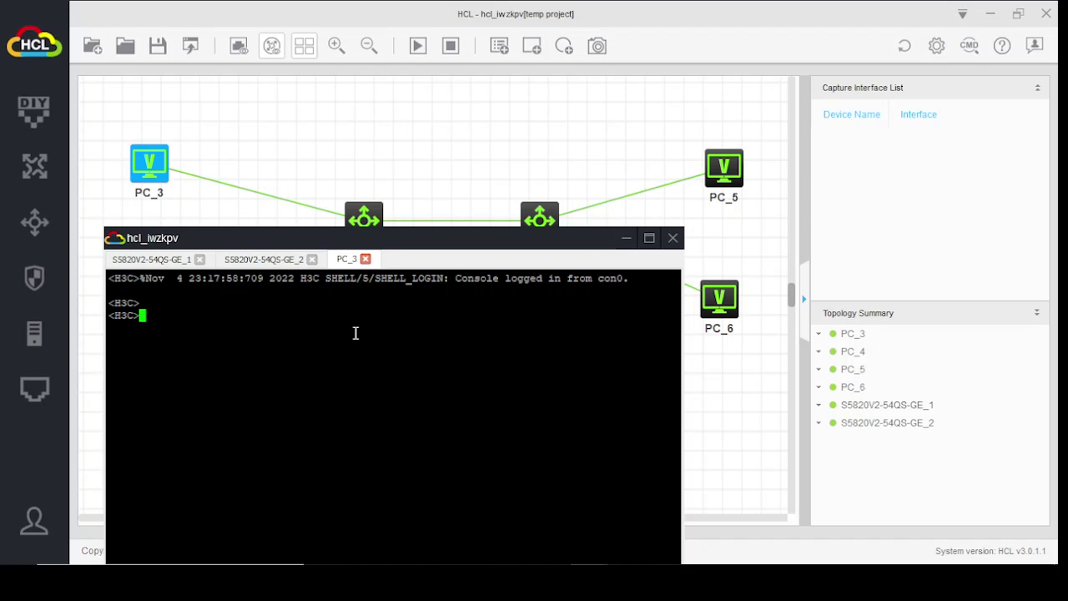
Ping 192.168.10.2 from PC_3 to test connectivity across the trunk, and minimize the console
text(ping)
mouse_move(723, 167)
text(192.168.)
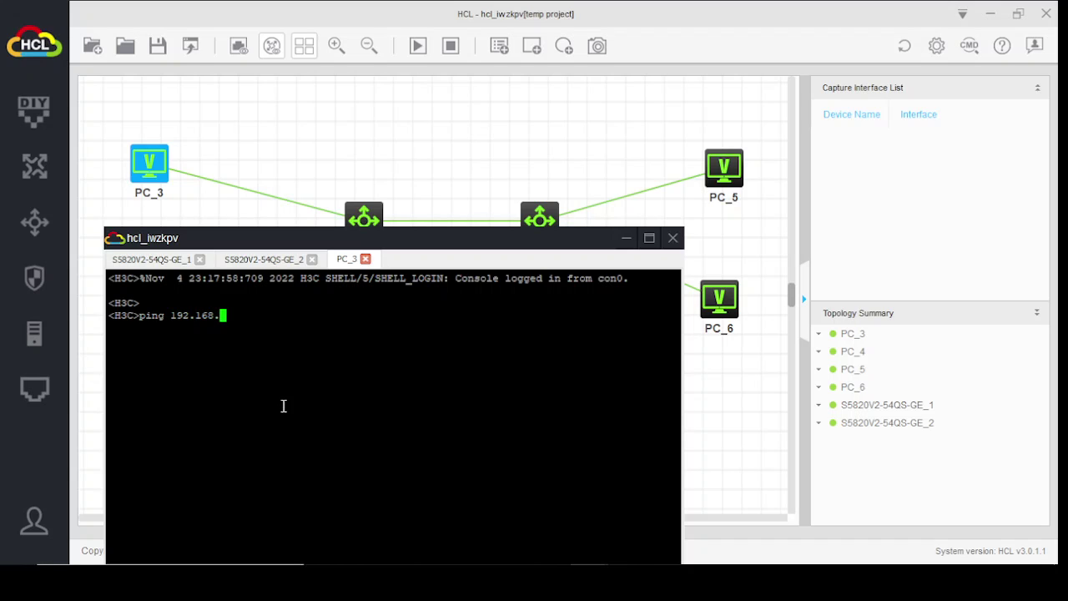
text(10.2)
key(Return)
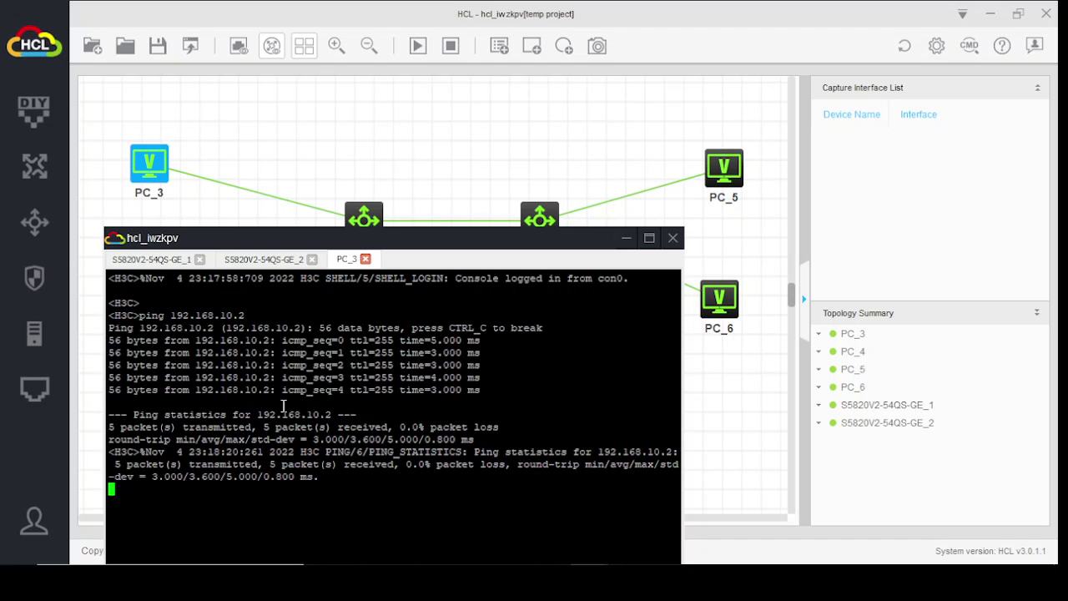
key(Return)
click(627, 239)
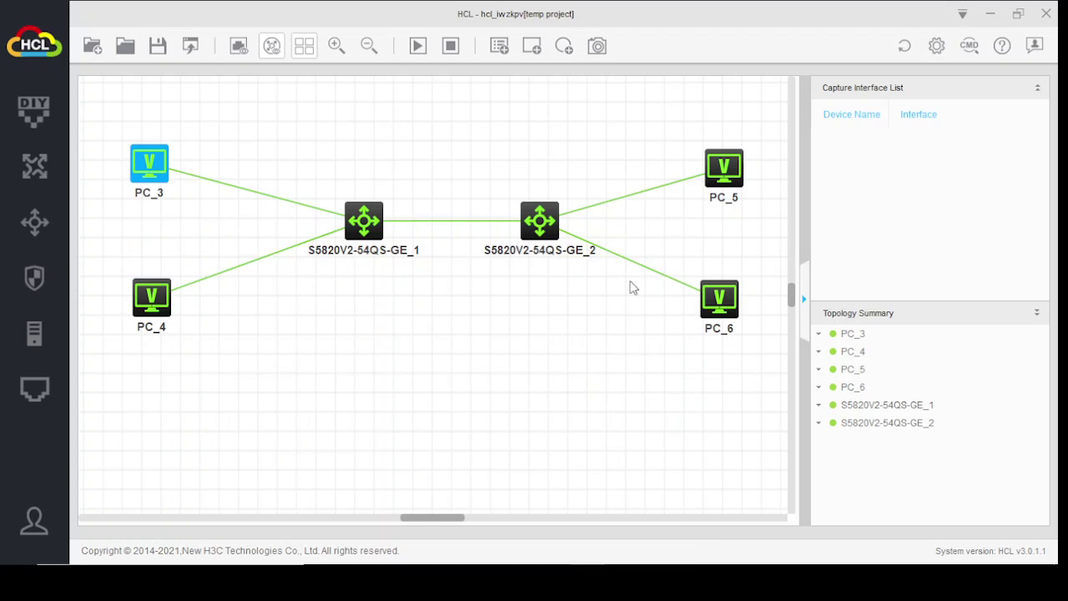
Open the command line of PC_4, move its window higher over the topology and bring up the device prompt
click(144, 308)
right_click(147, 307)
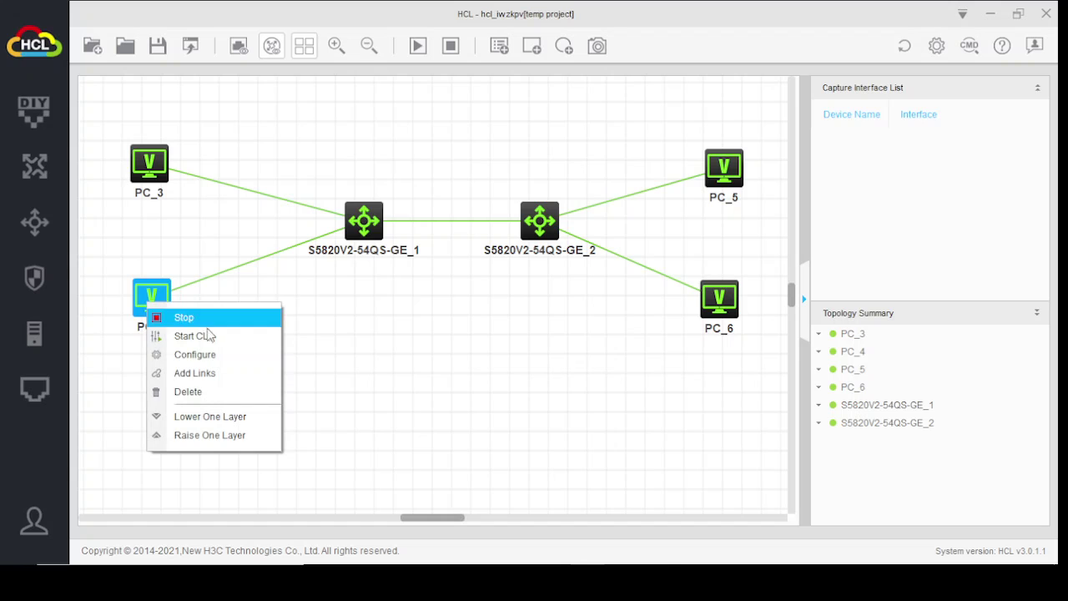
click(203, 334)
drag(477, 247, 528, 169)
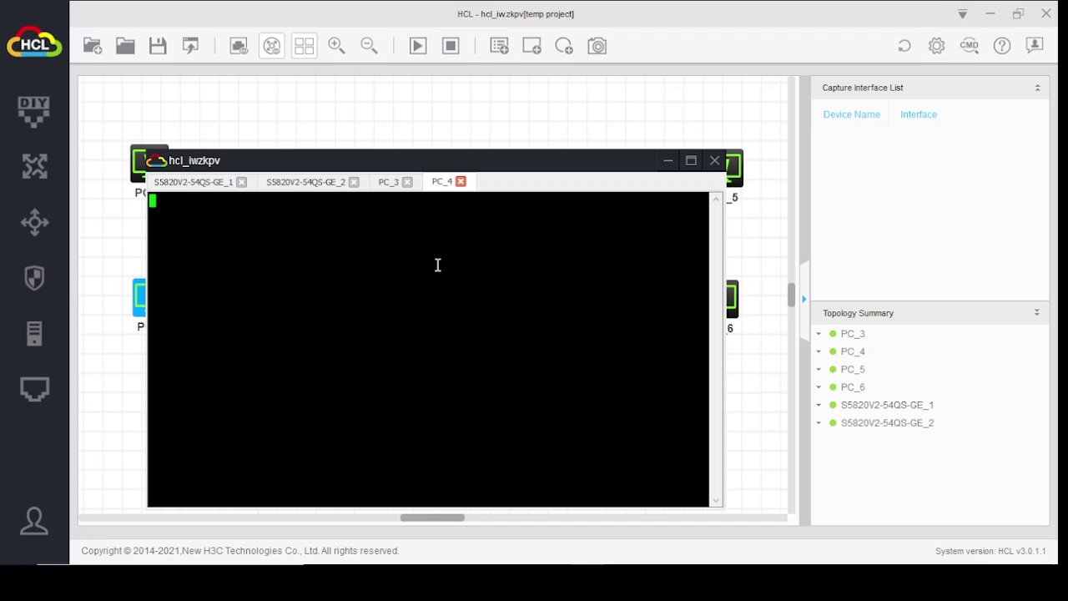
key(Return)
key(Return)
key(Return)
Ping 192.168.20.2 from PC_4 to test VLAN 20 connectivity across the trunk, and minimize the console
text(ping )
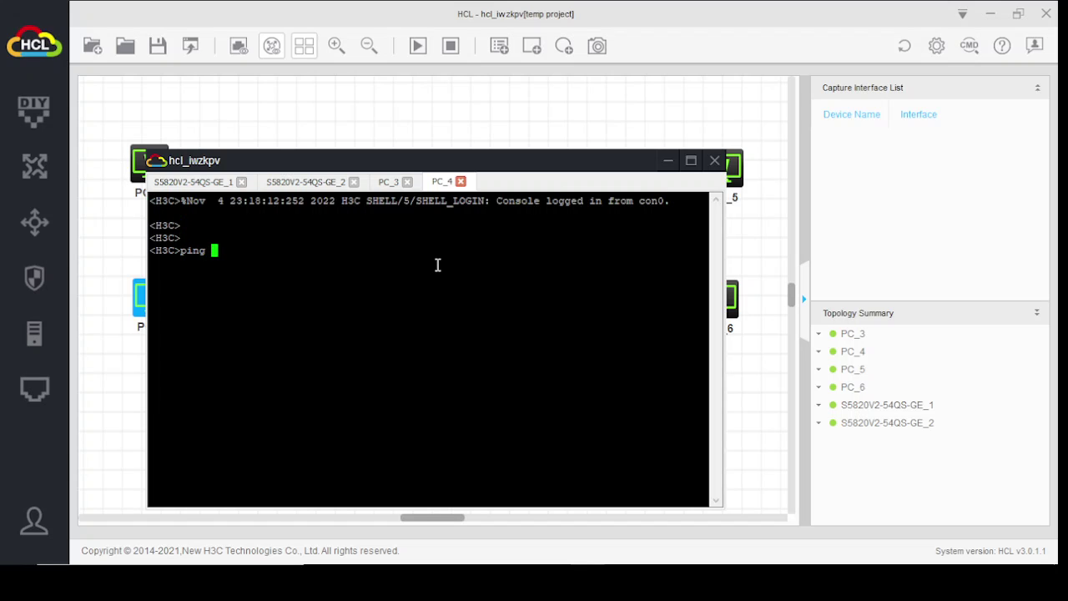
text(192.168.20.2)
key(Return)
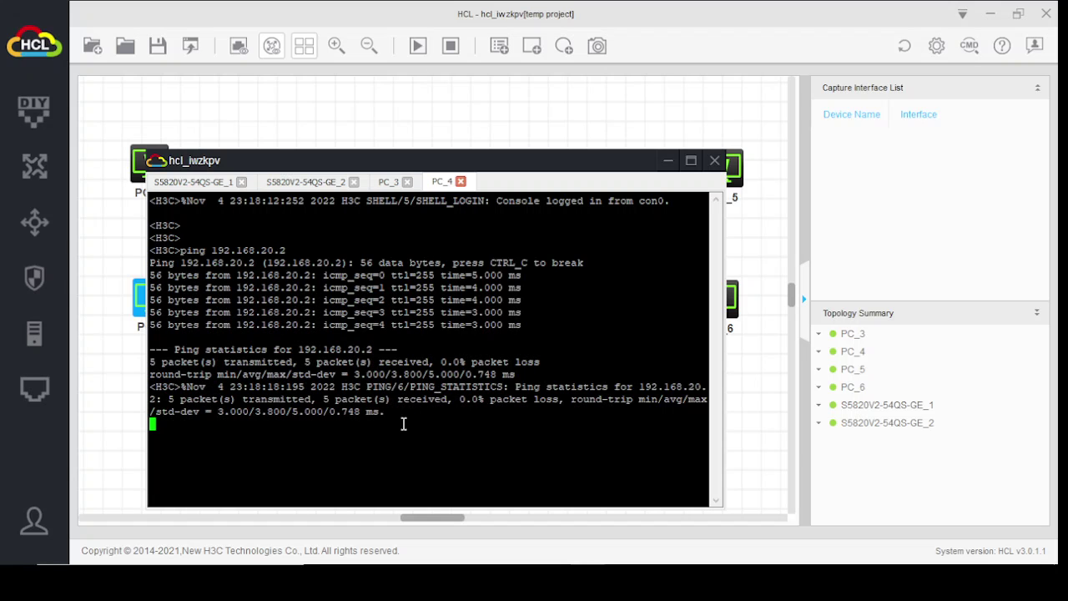
click(661, 165)
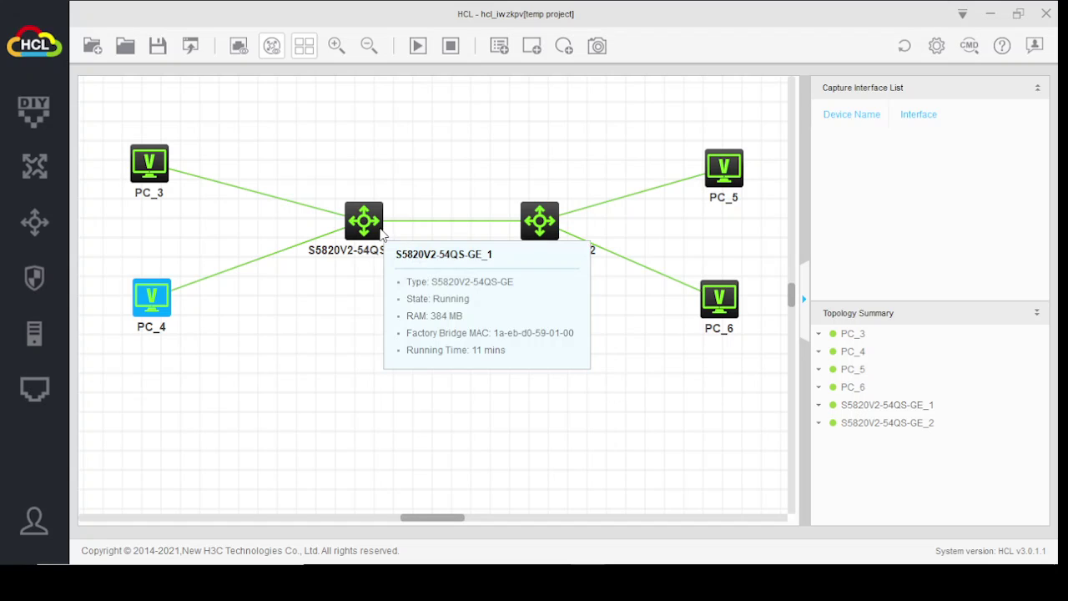
mouse_move(550, 244)
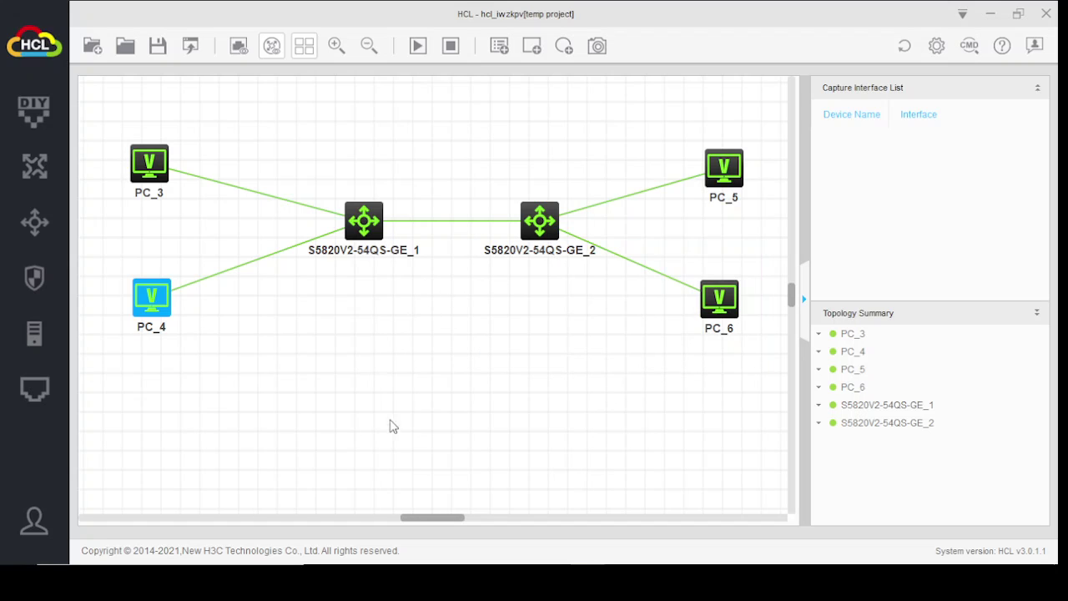